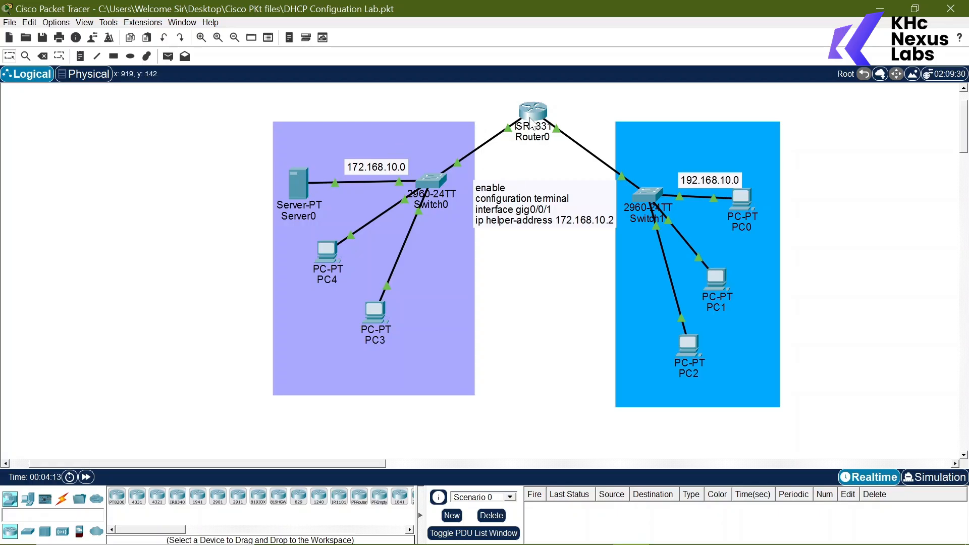
Place a generic Server-PT and a Meraki-Server in the empty area beside the purple network
{"action": "mouse_move", "coordinate": [531, 123]}
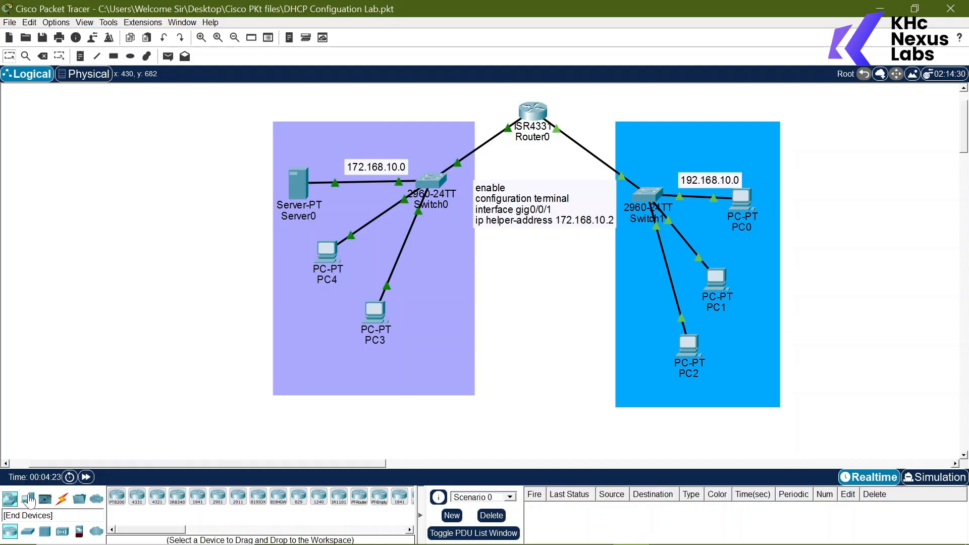
{"action": "left_click", "coordinate": [28, 499]}
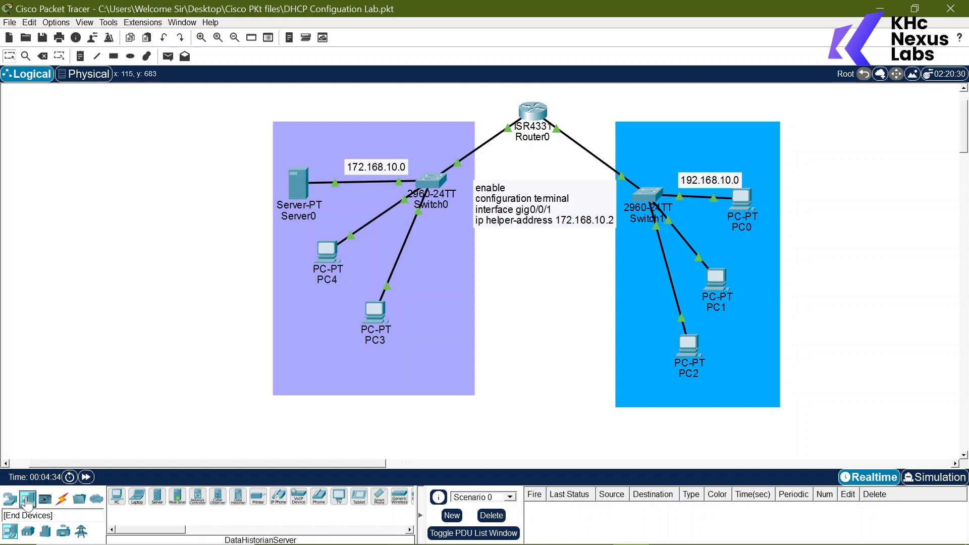
{"action": "left_click", "coordinate": [158, 498]}
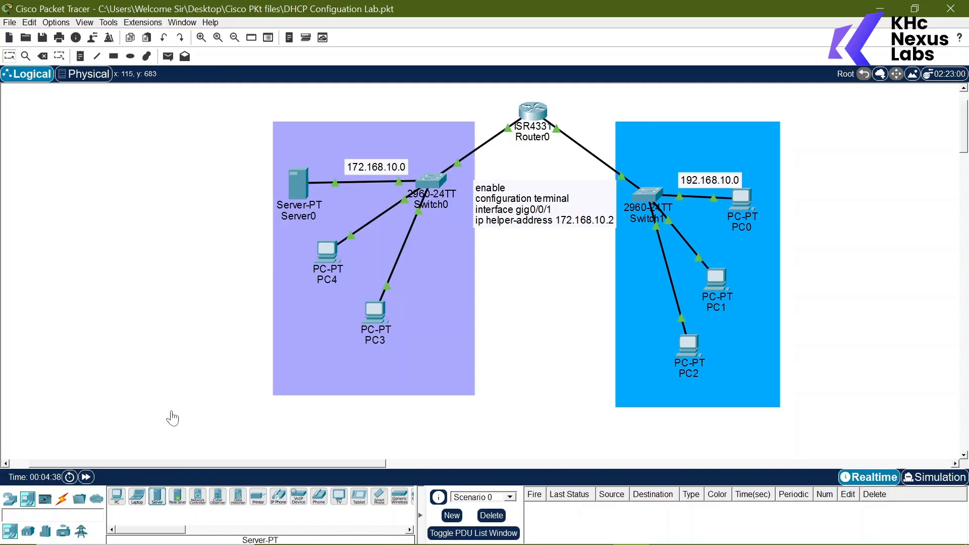
{"action": "left_click", "coordinate": [149, 291]}
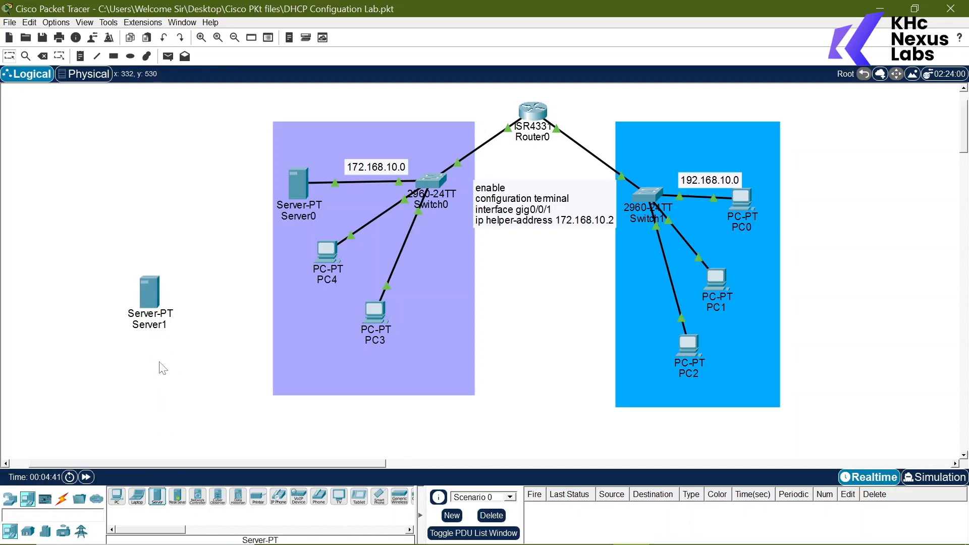
{"action": "left_click", "coordinate": [177, 497]}
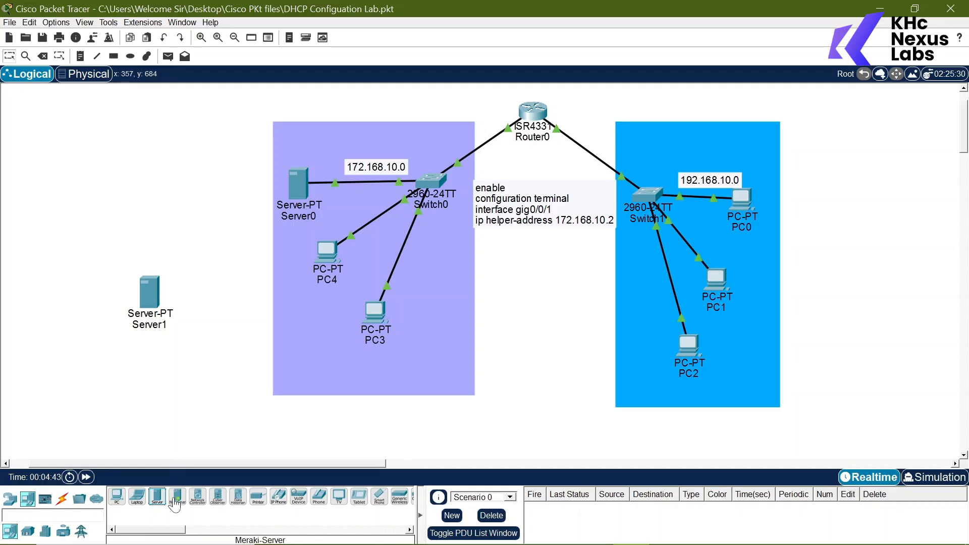
{"action": "left_click", "coordinate": [142, 374]}
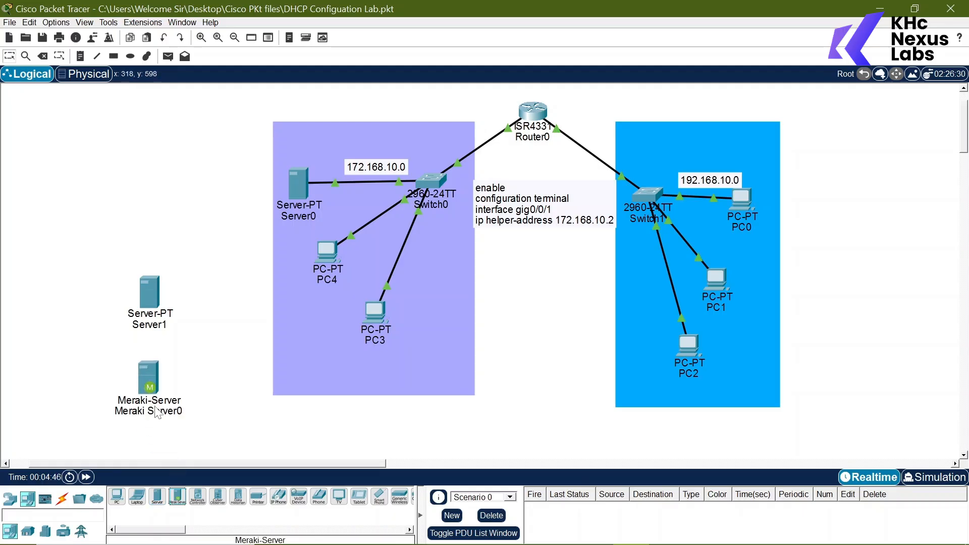
Add a NetworkController, a CyberObserver and a DataHistorianServer in the empty area below the purple network
{"action": "left_click", "coordinate": [198, 500]}
{"action": "left_click", "coordinate": [198, 405]}
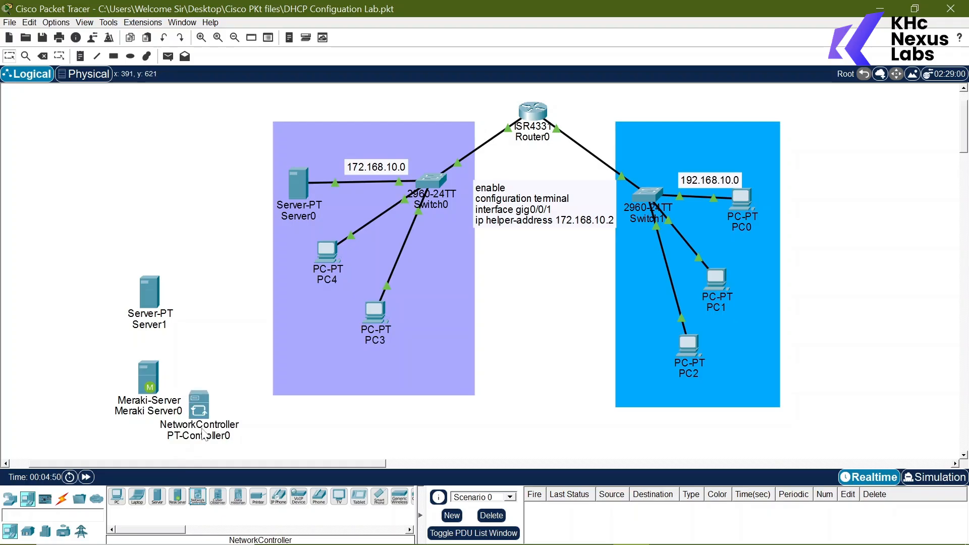
{"action": "left_click", "coordinate": [223, 499]}
{"action": "left_click", "coordinate": [260, 424]}
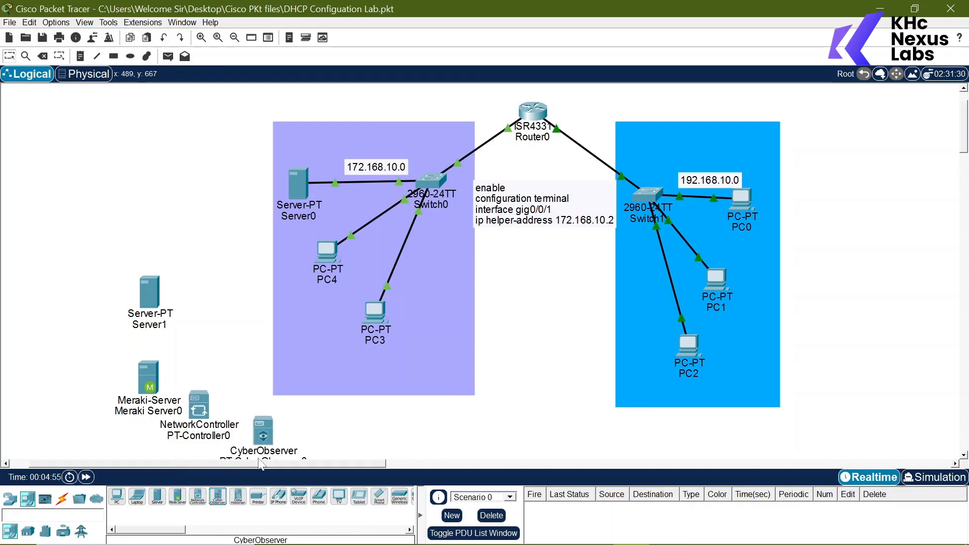
{"action": "left_click_drag", "start_coordinate": [261, 422], "coordinate": [256, 409]}
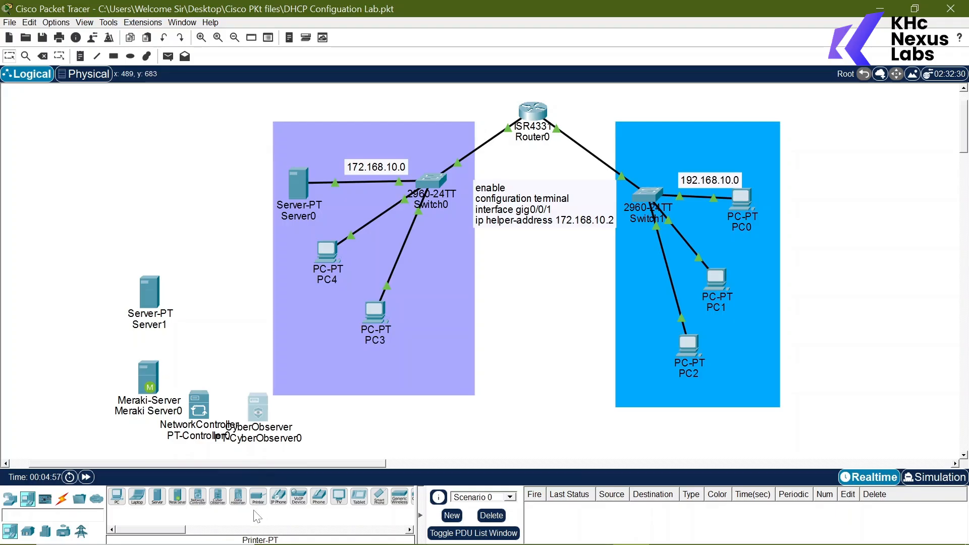
{"action": "left_click", "coordinate": [239, 499]}
{"action": "left_click", "coordinate": [331, 419]}
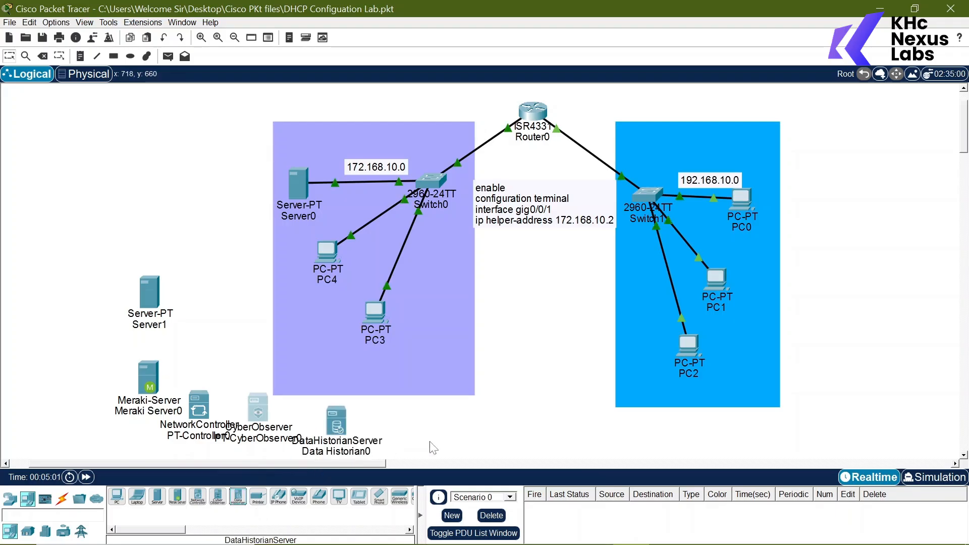
Delete the four specialised server devices and Server1 from the workspace
{"action": "left_click_drag", "start_coordinate": [437, 440], "coordinate": [124, 414]}
{"action": "key", "text": "Delete"}
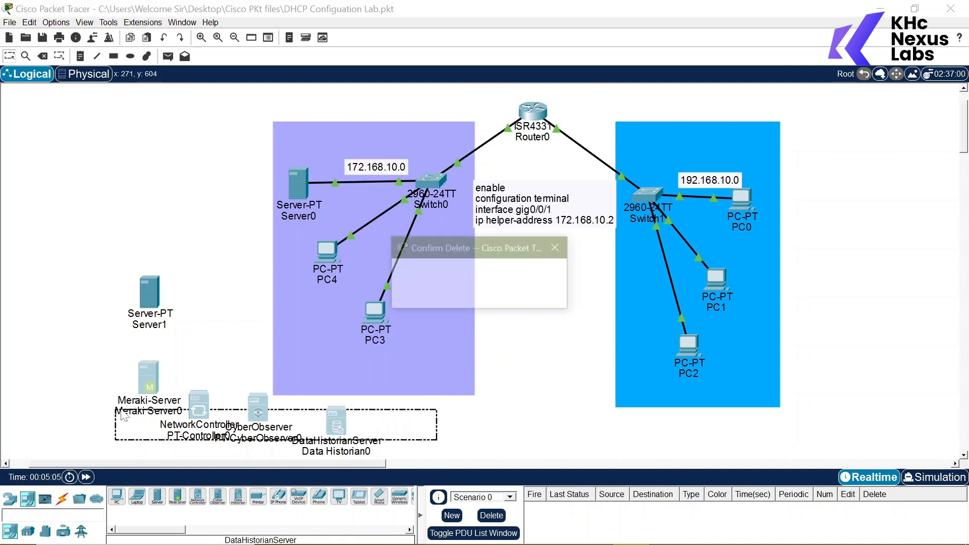
{"action": "left_click", "coordinate": [460, 293]}
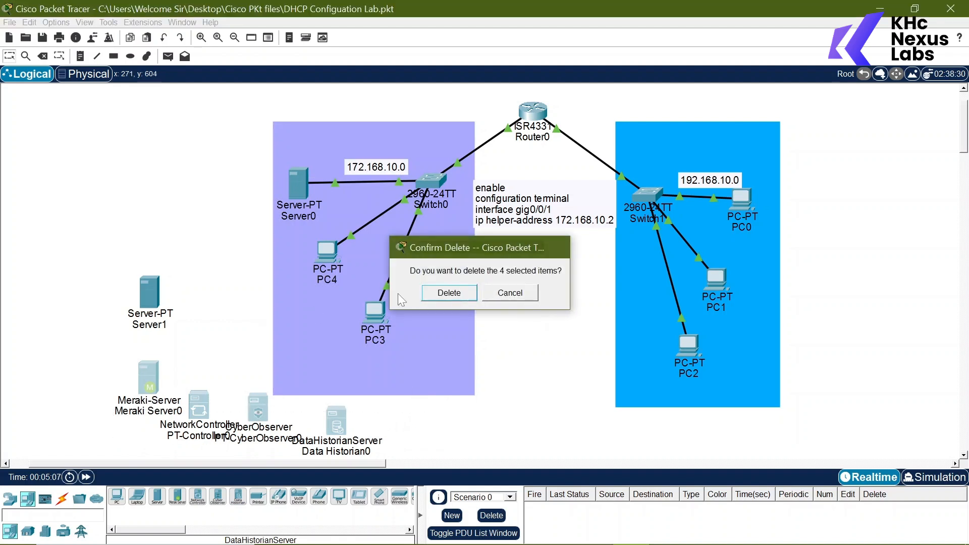
{"action": "left_click", "coordinate": [153, 298]}
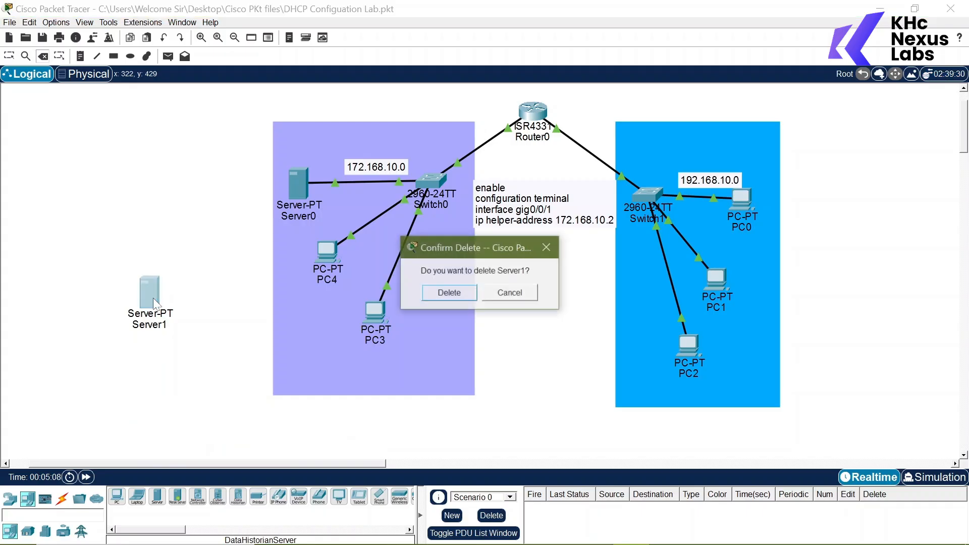
{"action": "left_click", "coordinate": [460, 296]}
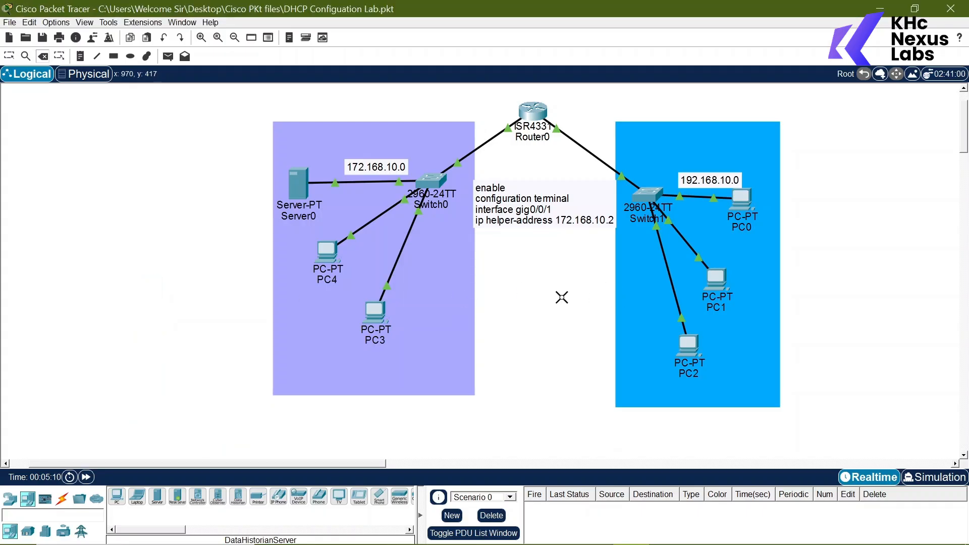
{"action": "key", "text": "Escape"}
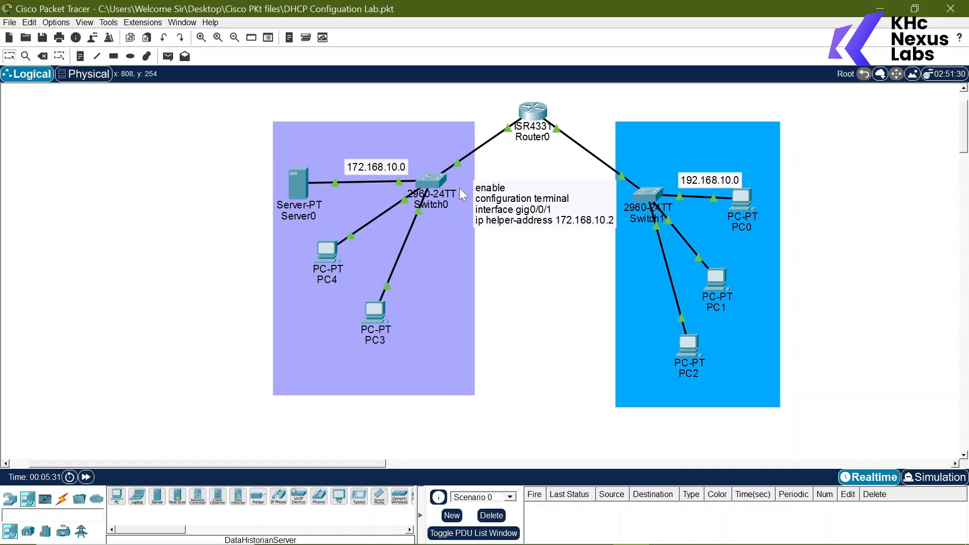
Switch PC3's IPv4 gateway/DNS setting from DHCP to Static and close its configuration window
{"action": "left_click", "coordinate": [376, 312]}
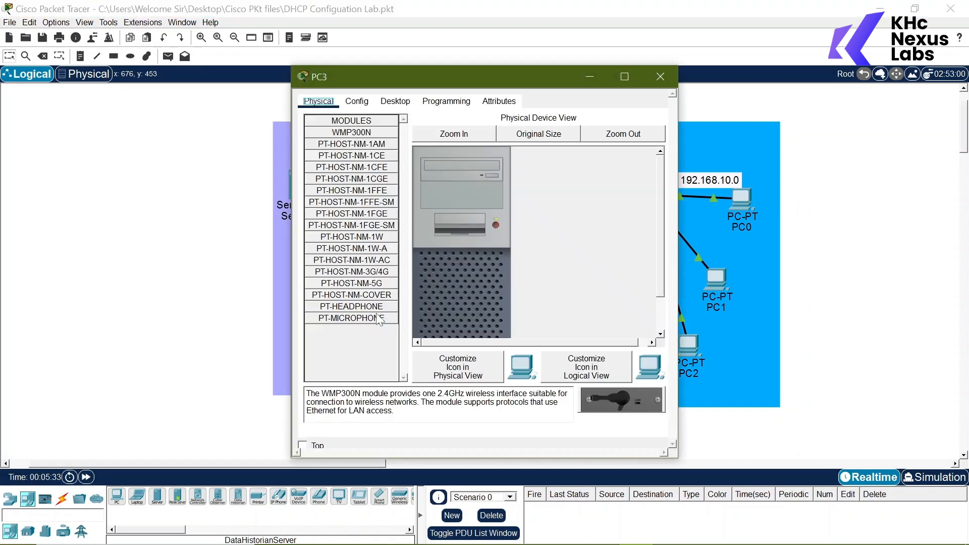
{"action": "left_click", "coordinate": [355, 103]}
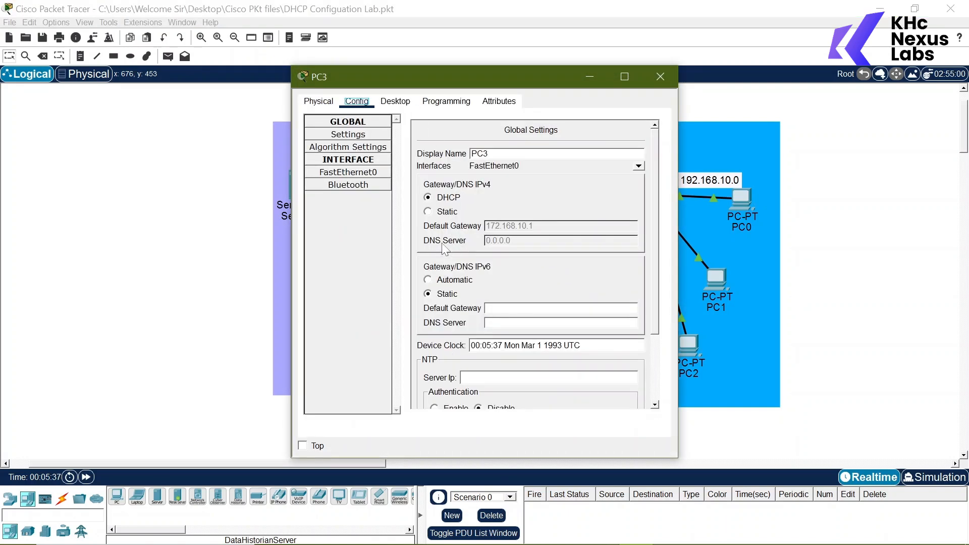
{"action": "left_click", "coordinate": [428, 211]}
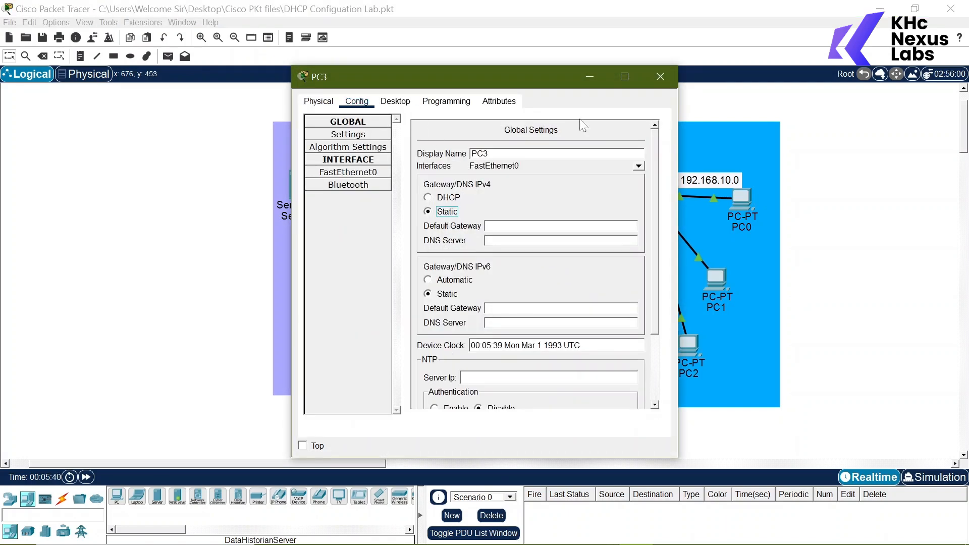
{"action": "left_click", "coordinate": [659, 76]}
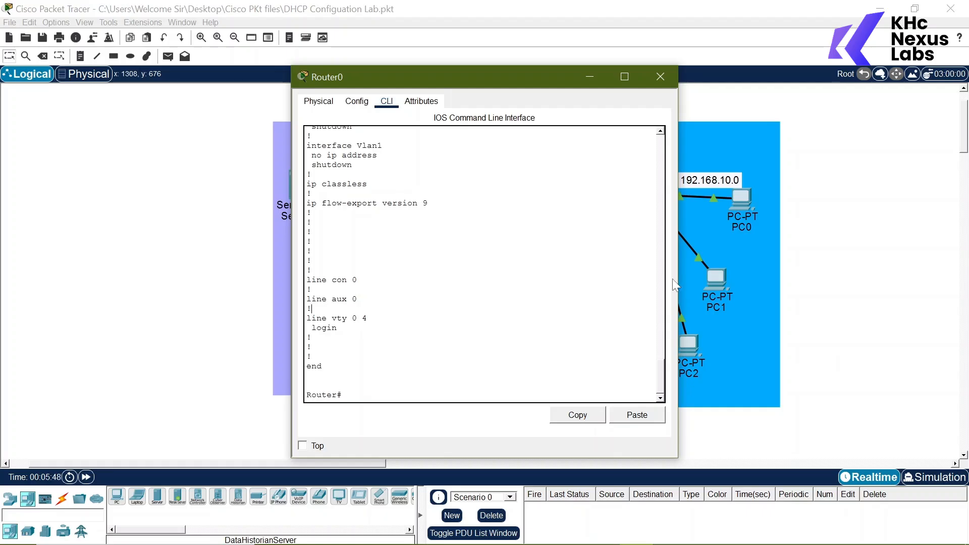
Run show run in Router0's command line and examine the GigabitEthernet0/0/0 and 0/0/1 interface configuration
{"action": "key", "text": "Return"}
{"action": "key", "text": "Return"}
{"action": "key", "text": "Return"}
{"action": "key", "text": "Return"}
{"action": "key", "text": "Return"}
{"action": "type", "text": "show ru"}
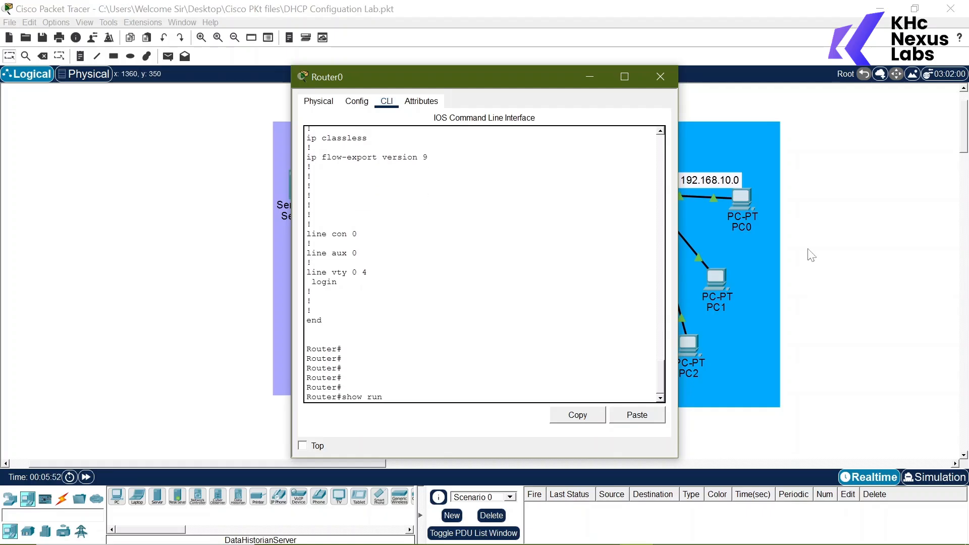
{"action": "type", "text": "n"}
{"action": "key", "text": "Return"}
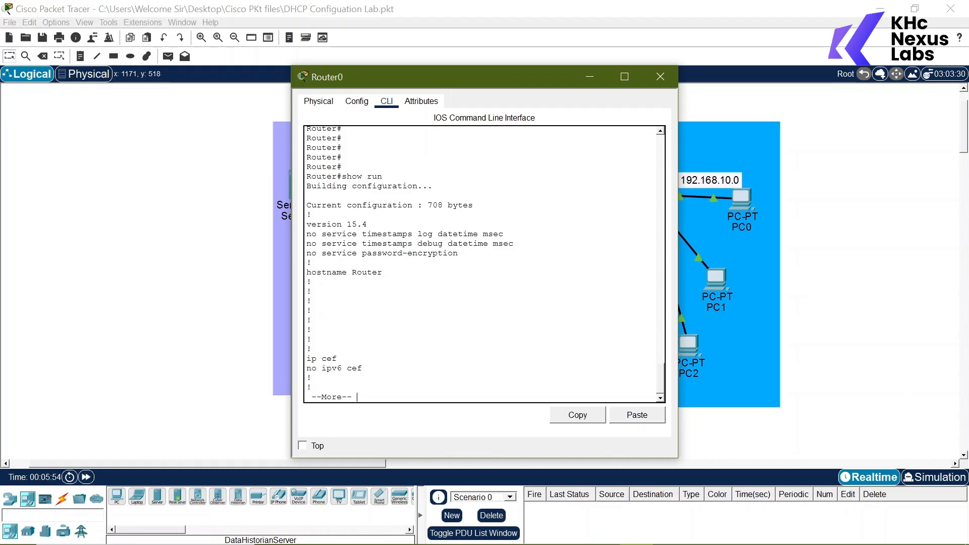
{"action": "key", "text": "space"}
{"action": "key", "text": "space"}
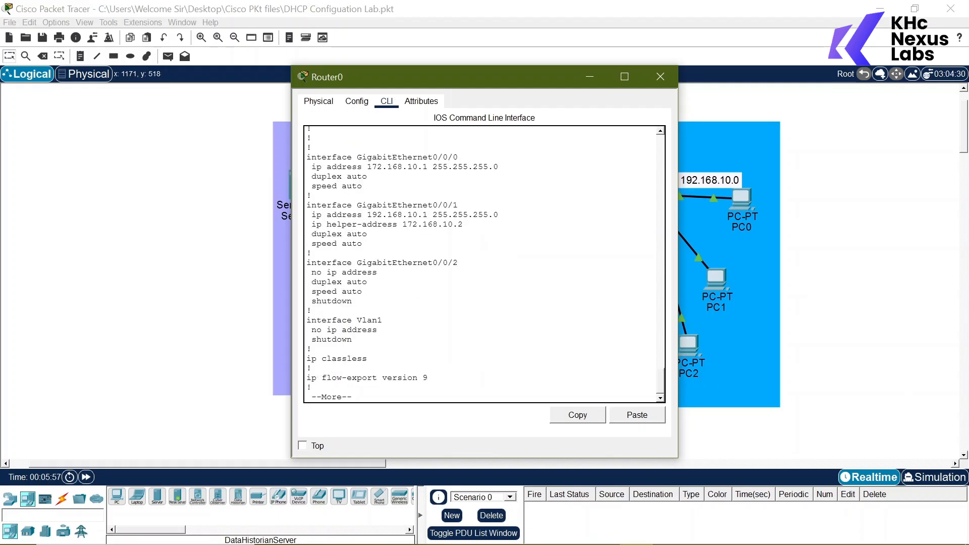
{"action": "left_click_drag", "start_coordinate": [311, 157], "coordinate": [368, 234]}
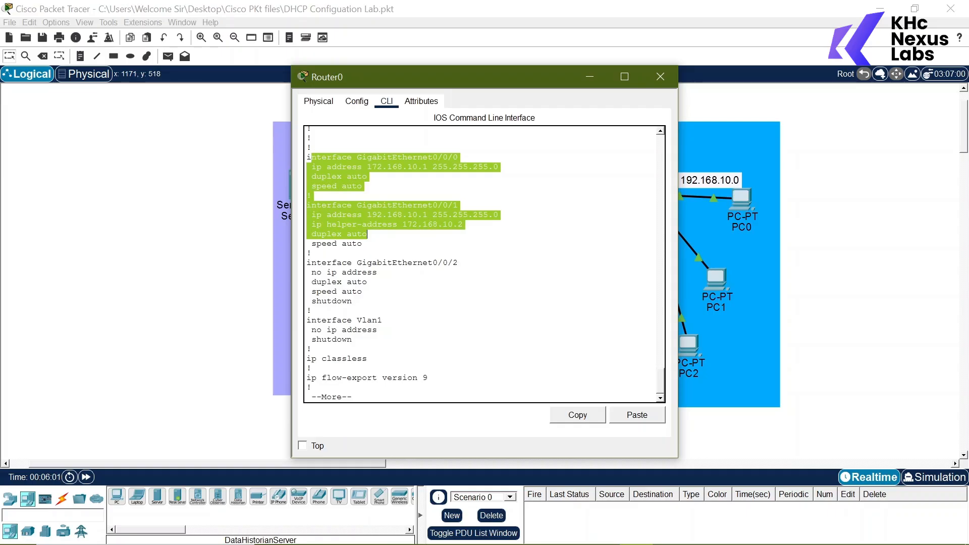
{"action": "key", "text": "space"}
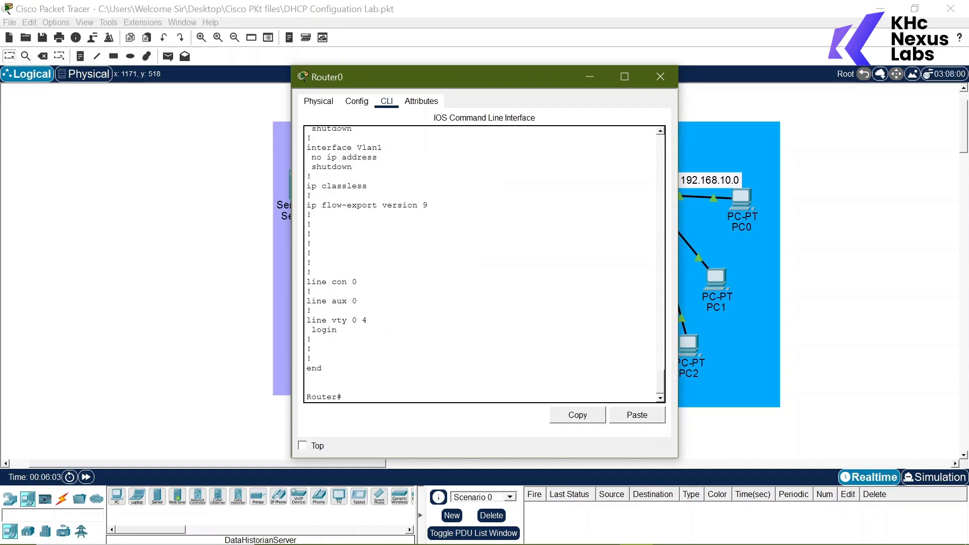
Erase Router0's saved configuration with the write erase command and confirm the erasure
{"action": "key", "text": "Return"}
{"action": "key", "text": "Return"}
{"action": "key", "text": "Return"}
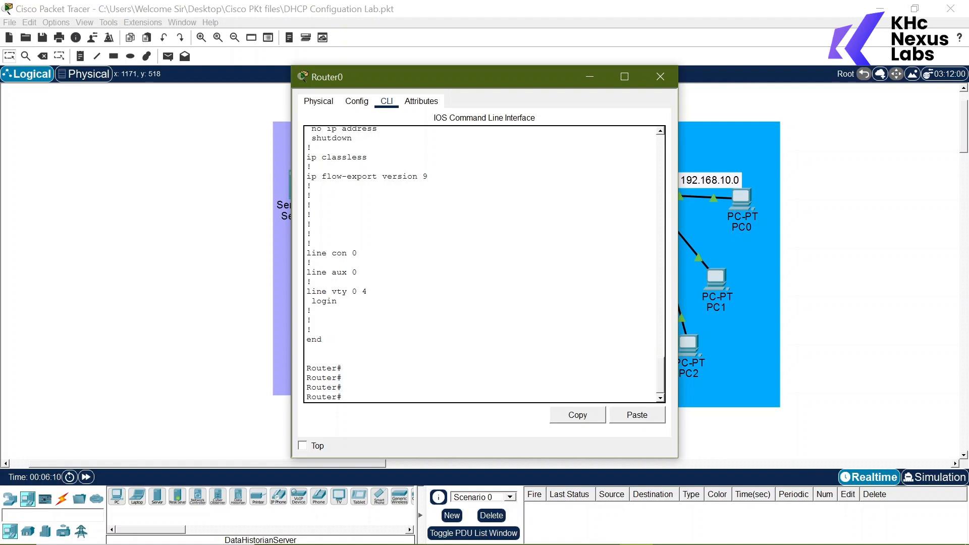
{"action": "type", "text": "wi"}
{"action": "type", "text": "rite erase"}
{"action": "key", "text": "Return"}
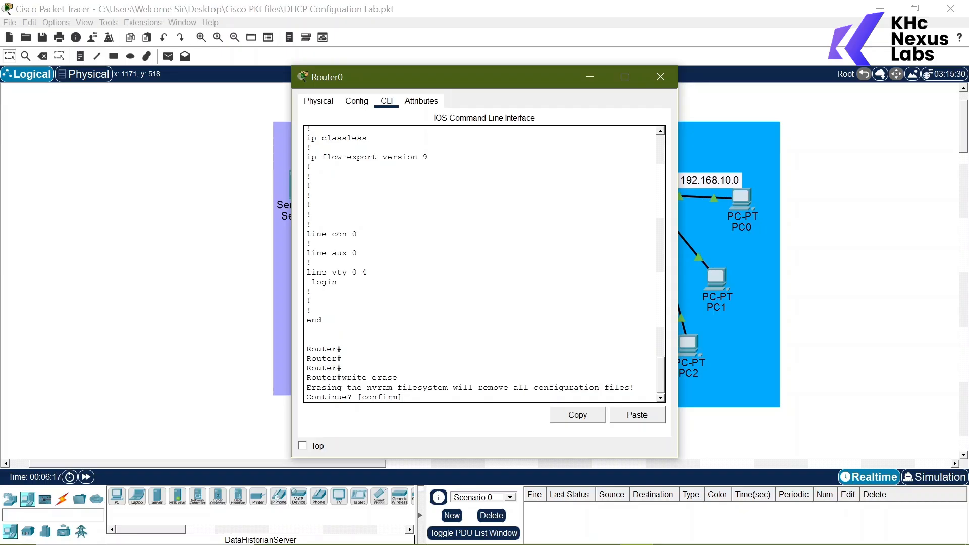
{"action": "key", "text": "Return"}
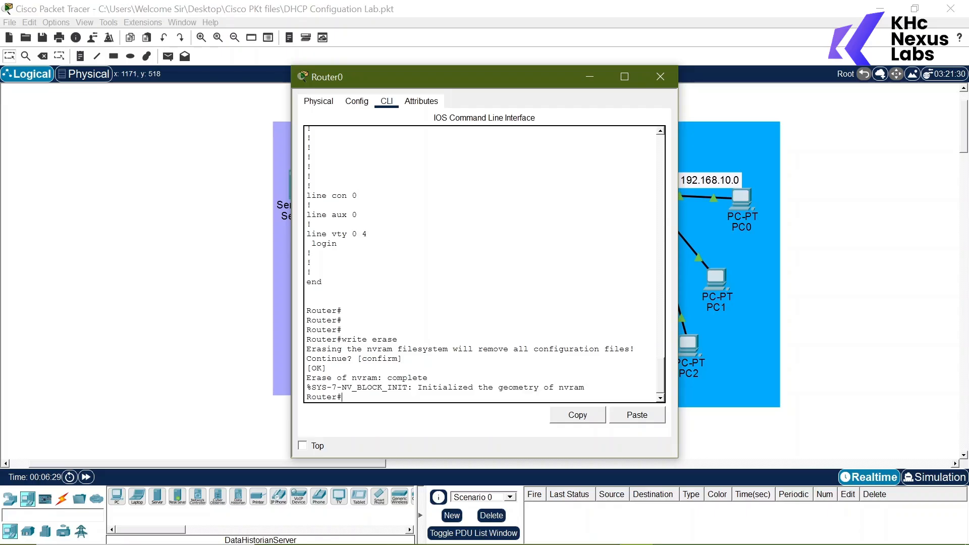
Run show run on Router0 again and page through to check whether the interface configuration remains
{"action": "key", "text": "Return"}
{"action": "key", "text": "Return"}
{"action": "key", "text": "Return"}
{"action": "type", "text": "show ru"}
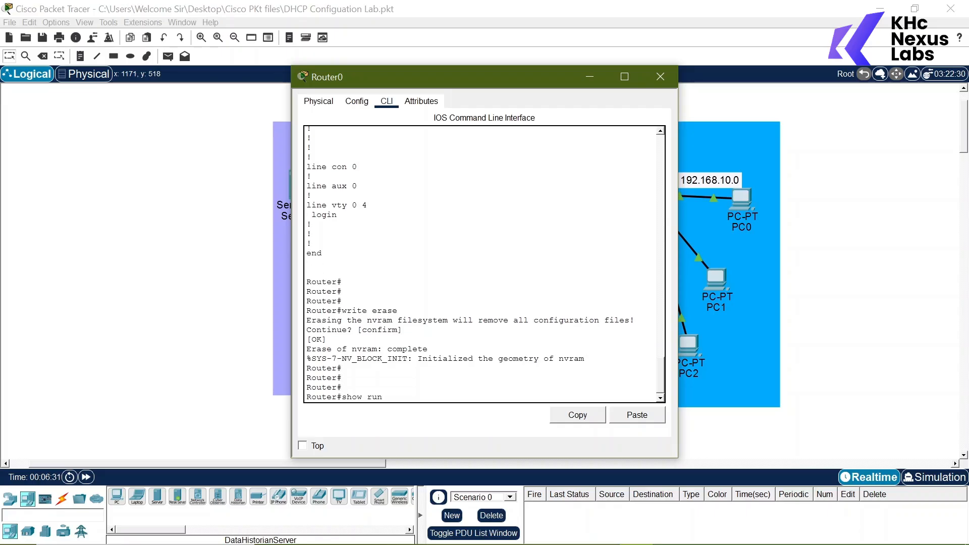
{"action": "type", "text": "n"}
{"action": "key", "text": "Return"}
{"action": "key", "text": "space"}
{"action": "key", "text": "space"}
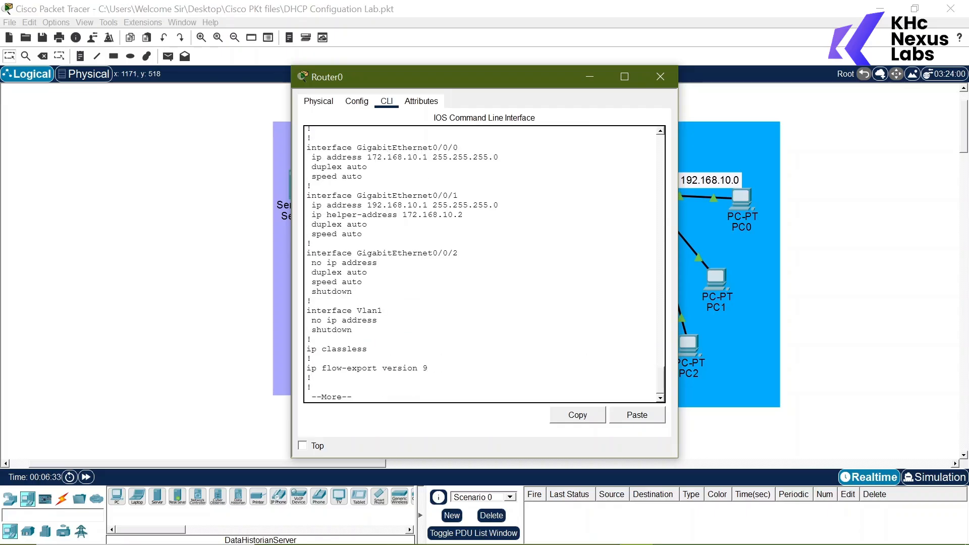
{"action": "key", "text": "space"}
{"action": "key", "text": "Return"}
{"action": "key", "text": "Return"}
{"action": "key", "text": "Return"}
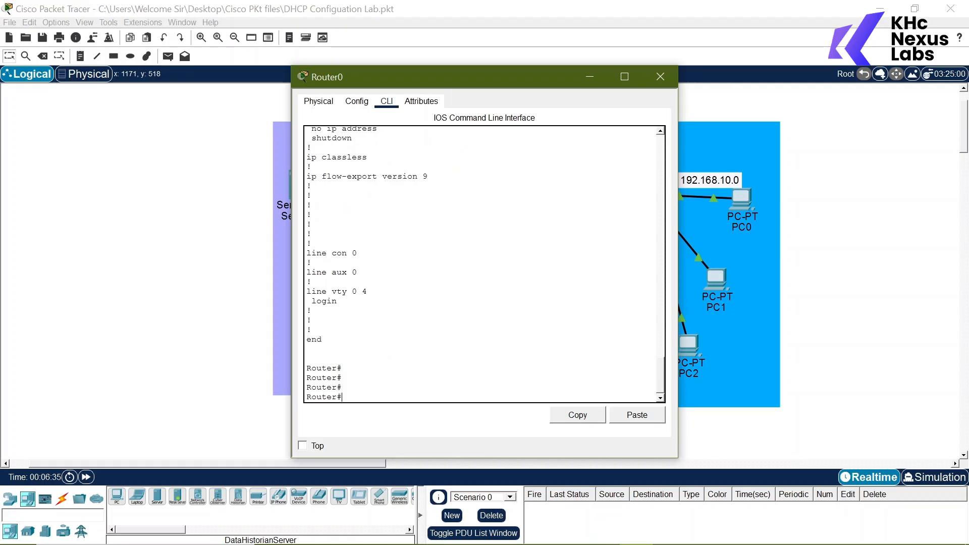
Run write erase on Router0 once more, answering y to the confirmation
{"action": "type", "text": "write erase"}
{"action": "key", "text": "Return"}
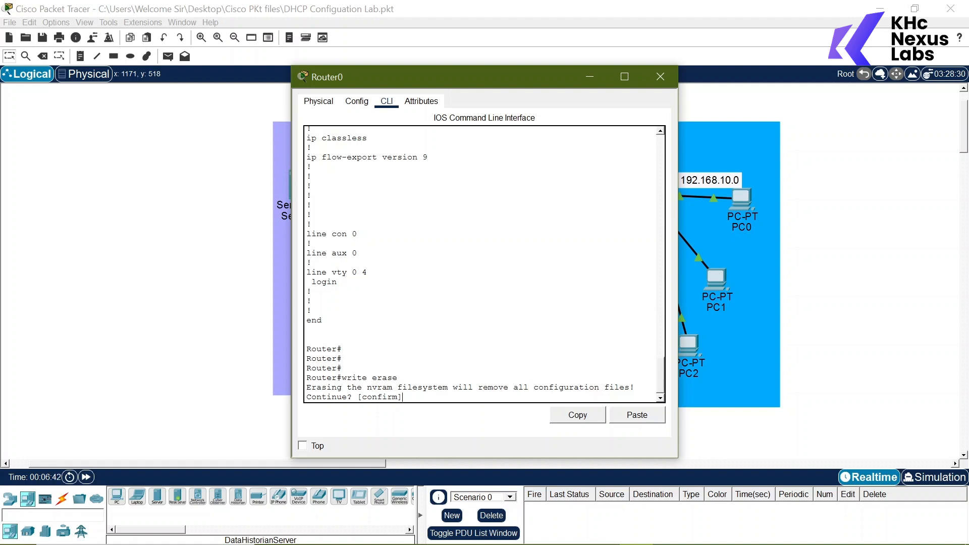
{"action": "type", "text": "ye"}
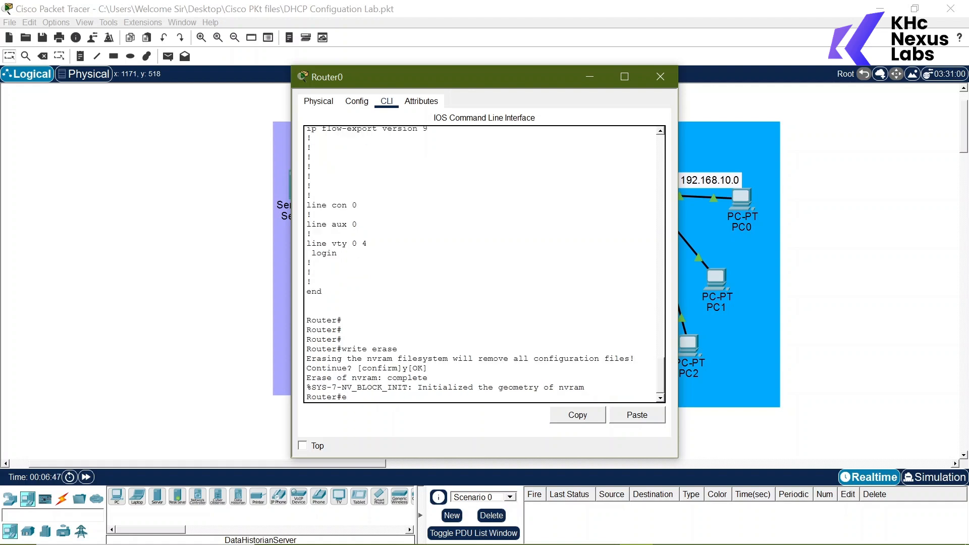
{"action": "key", "text": "Return"}
{"action": "key", "text": "Return"}
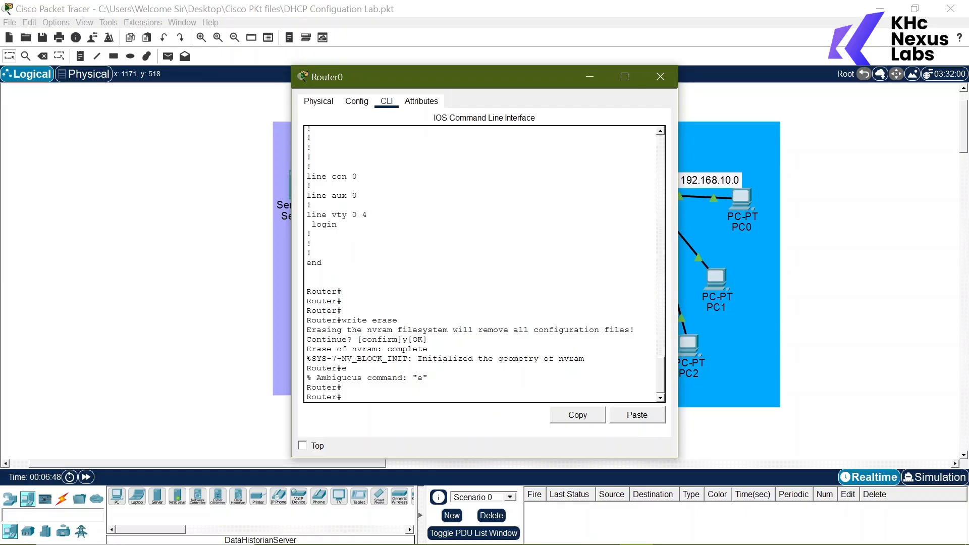
Reload Router0, answering y to save the modified configuration and confirming the restart, and close its window
{"action": "type", "text": "reload"}
{"action": "key", "text": "Return"}
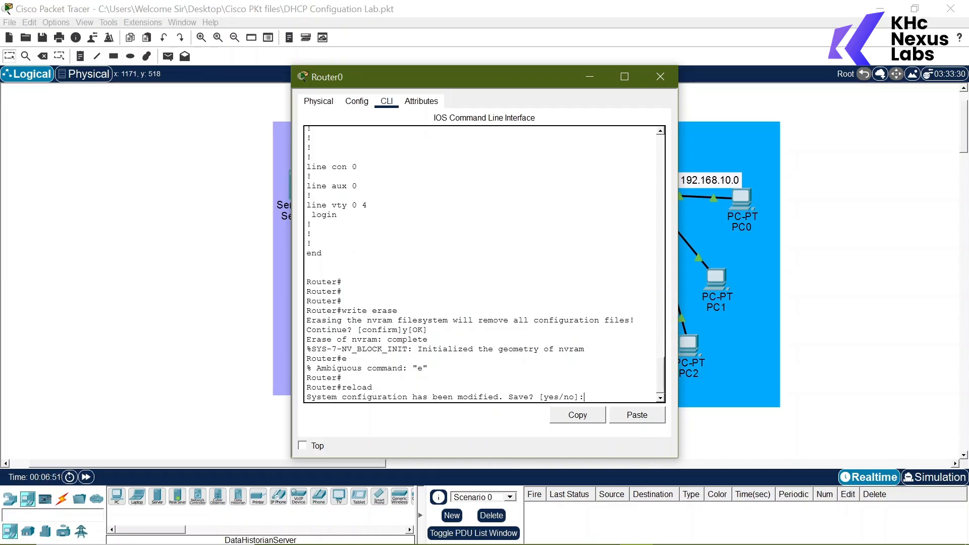
{"action": "type", "text": "y"}
{"action": "key", "text": "Return"}
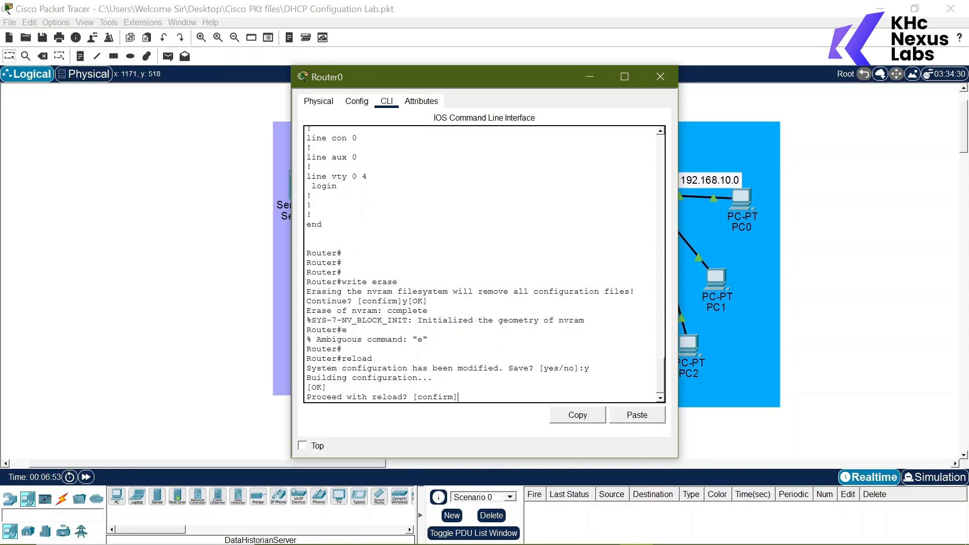
{"action": "key", "text": "Return"}
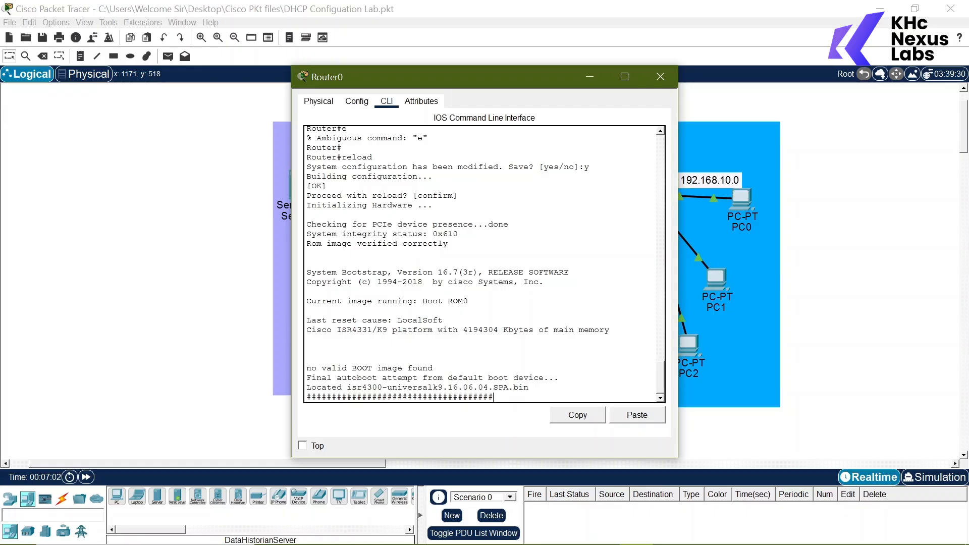
{"action": "left_click", "coordinate": [856, 225]}
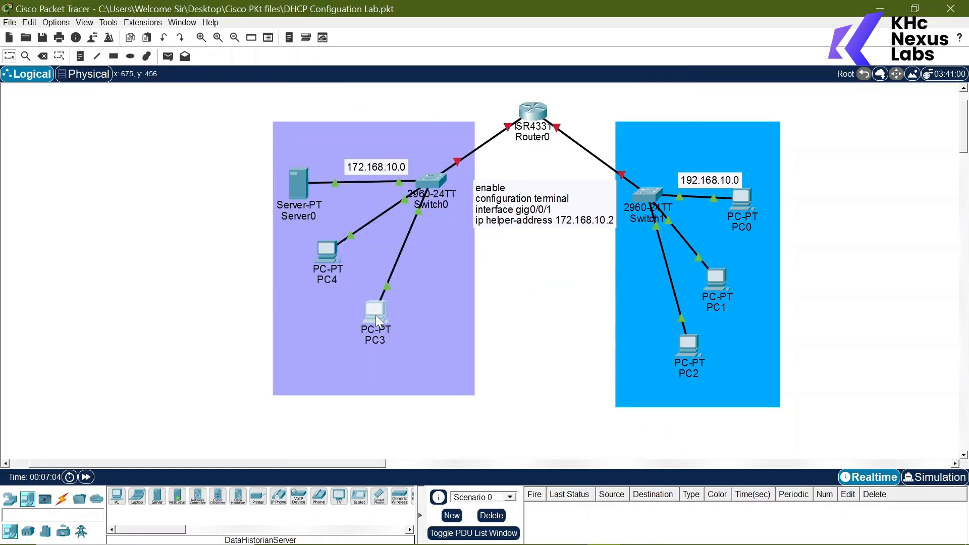
Check PC3's global settings and set PC4's IPv4 gateway and DNS mode to Static
{"action": "left_click", "coordinate": [375, 315]}
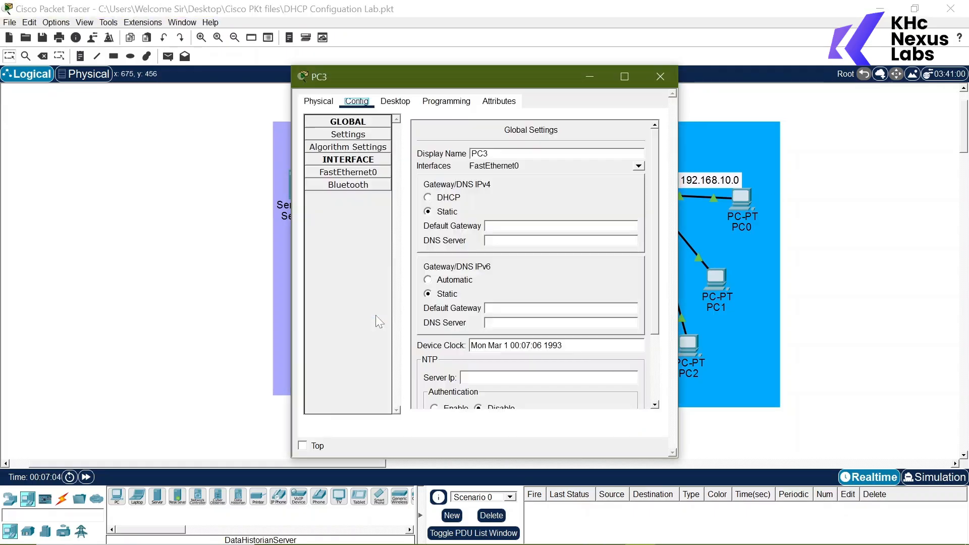
{"action": "left_click", "coordinate": [660, 77]}
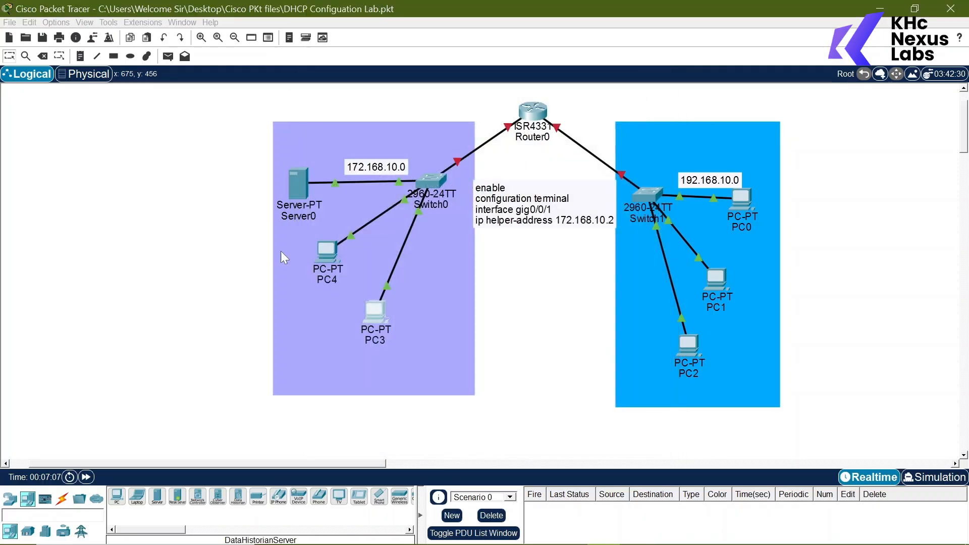
{"action": "left_click", "coordinate": [329, 257]}
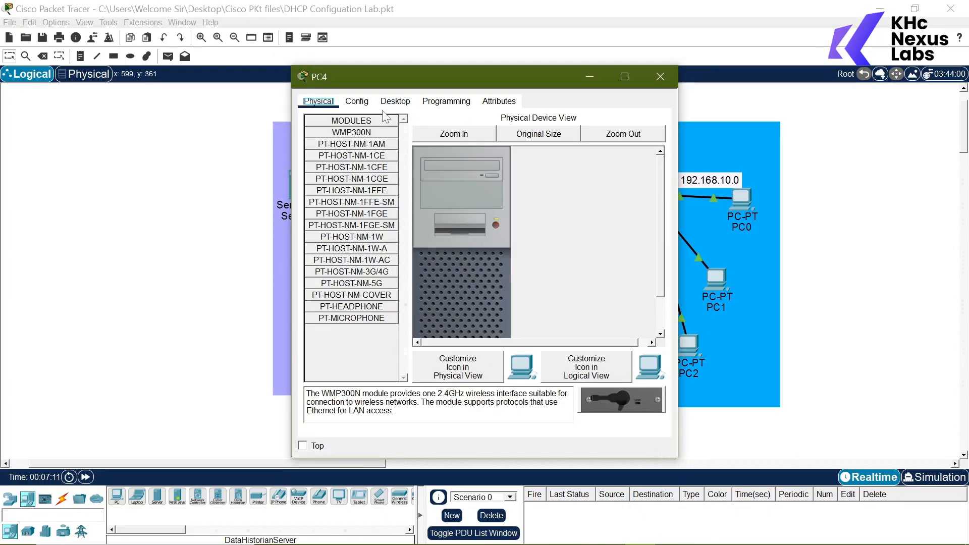
{"action": "left_click", "coordinate": [357, 101]}
{"action": "left_click", "coordinate": [426, 211]}
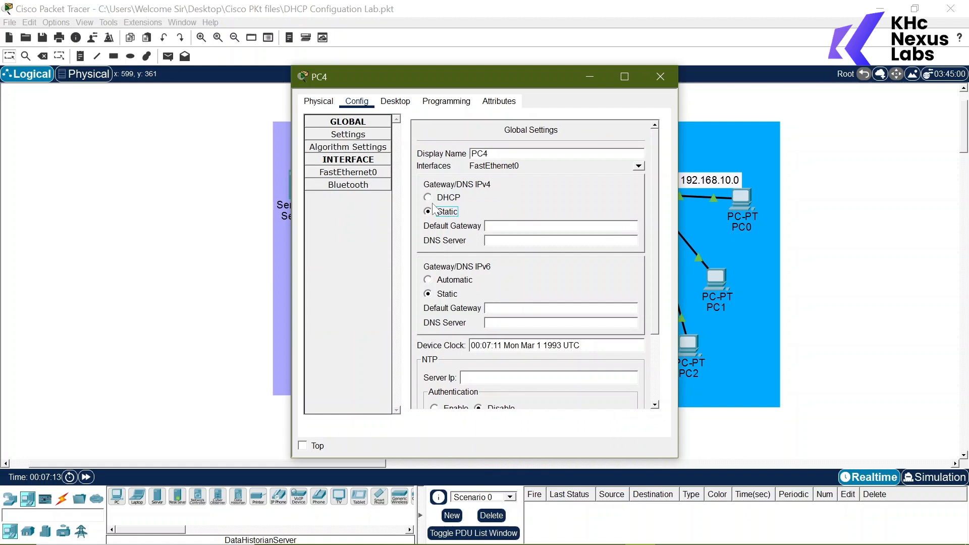
{"action": "left_click", "coordinate": [661, 76]}
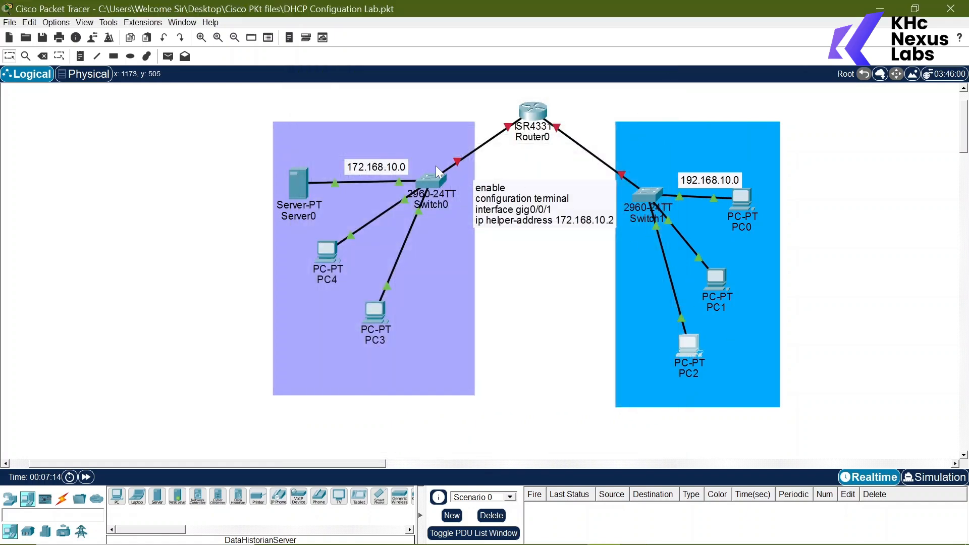
Set PC2's IPv4 gateway and DNS mode to Static in its global settings
{"action": "left_click", "coordinate": [691, 342]}
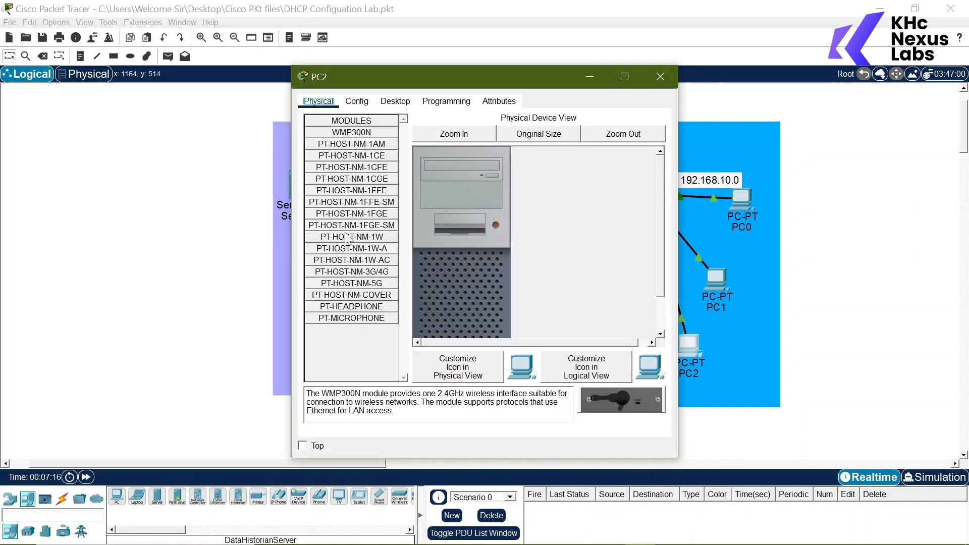
{"action": "left_click", "coordinate": [357, 101]}
{"action": "left_click", "coordinate": [427, 209]}
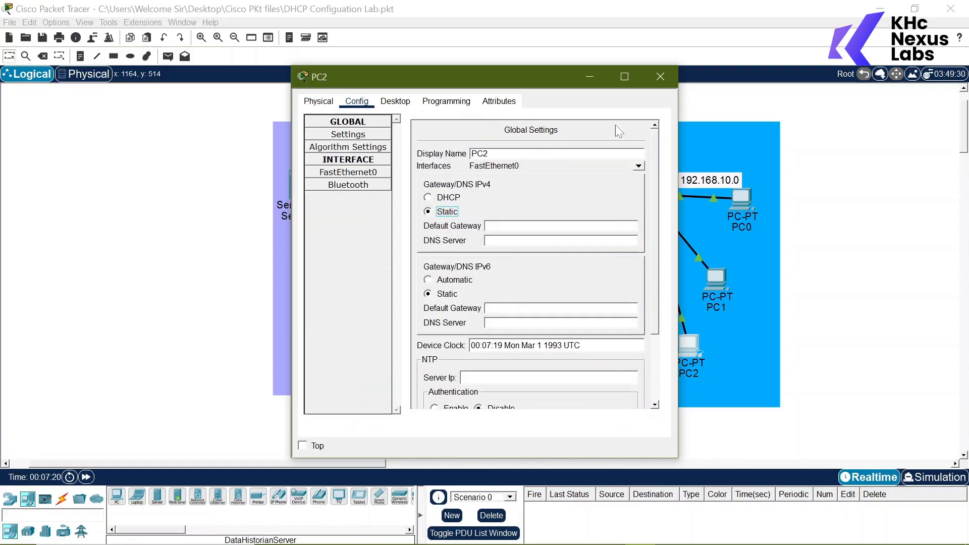
{"action": "left_click", "coordinate": [668, 79]}
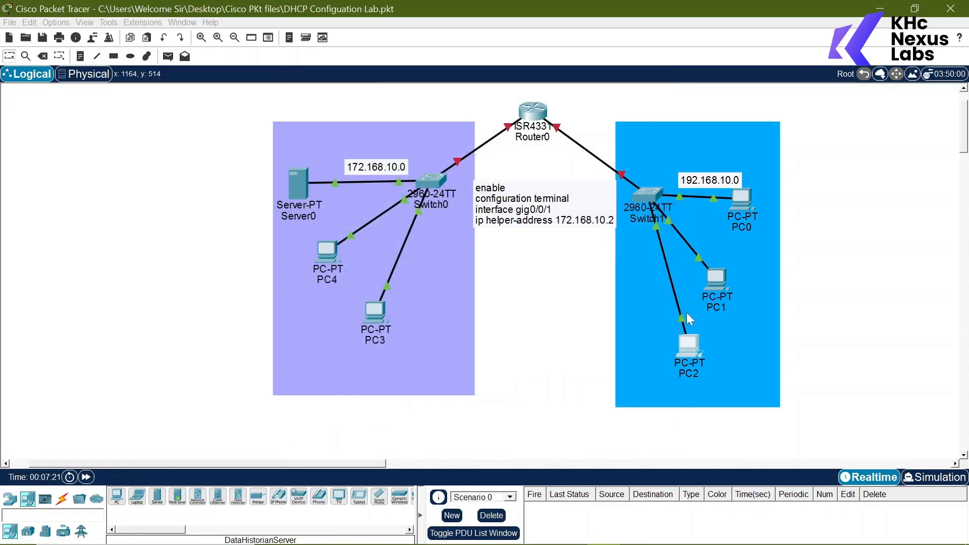
Check PC1's global settings and set PC0's IPv4 gateway and DNS mode to Static
{"action": "left_click", "coordinate": [718, 280]}
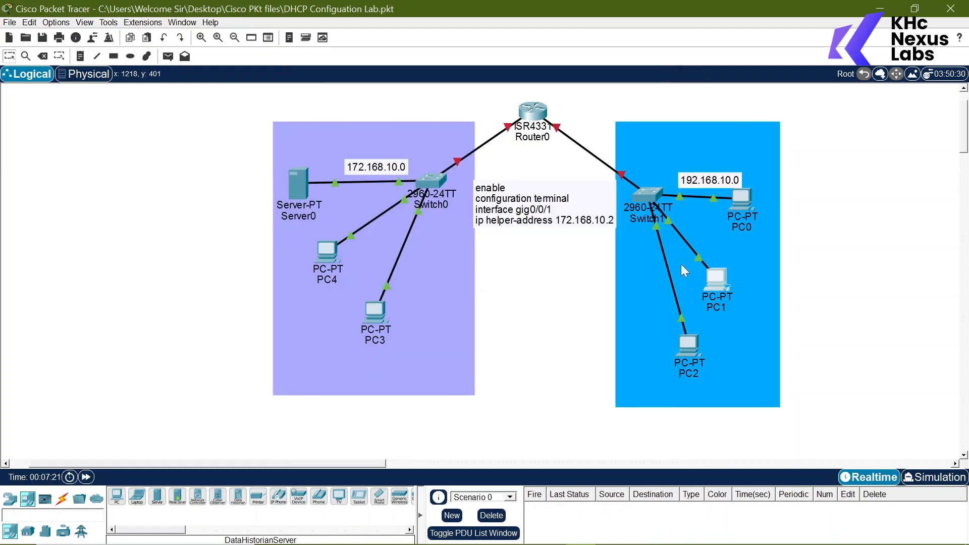
{"action": "left_click", "coordinate": [356, 101]}
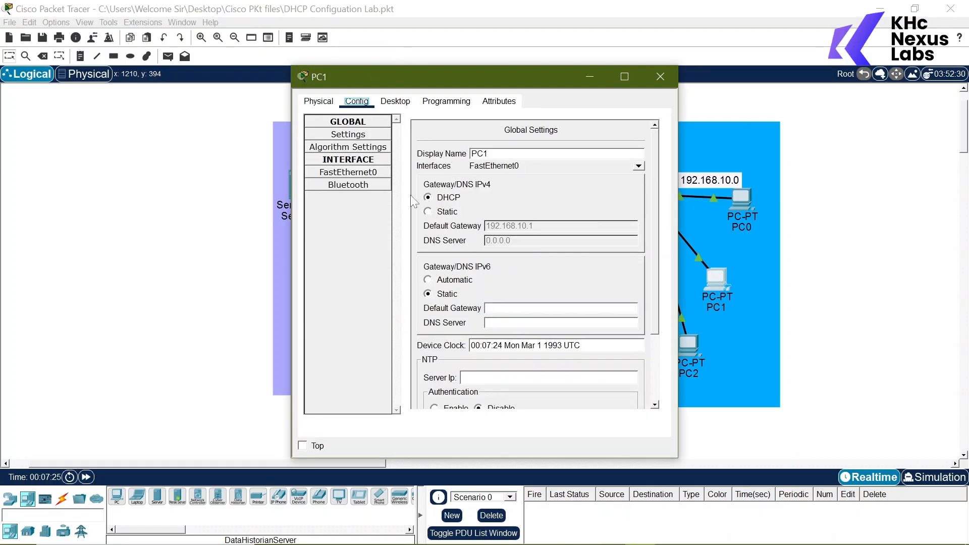
{"action": "left_click", "coordinate": [660, 76]}
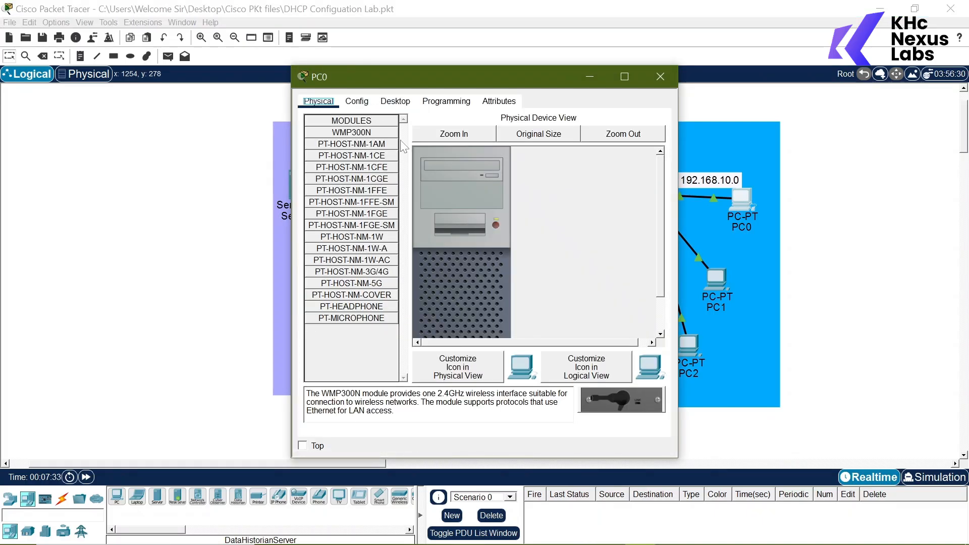
{"action": "left_click", "coordinate": [357, 100]}
{"action": "left_click", "coordinate": [437, 197]}
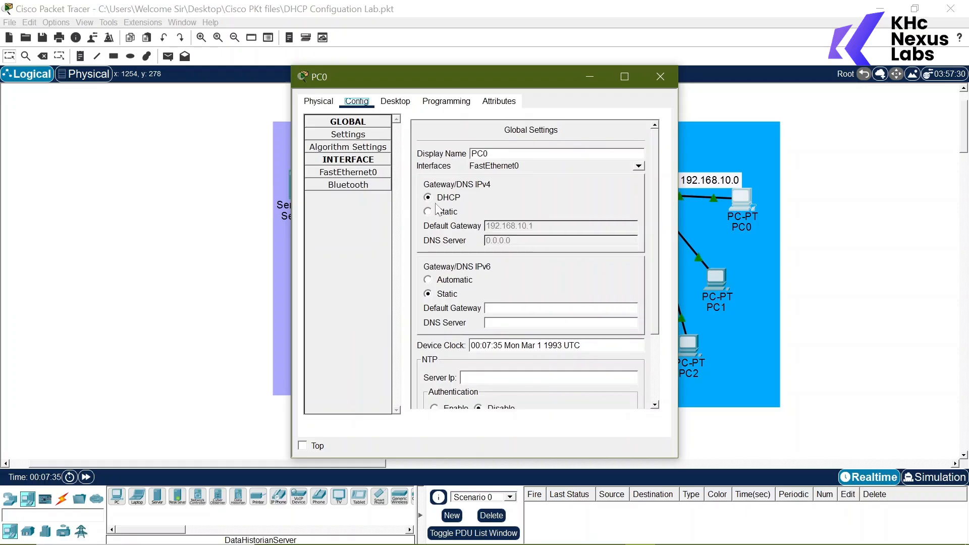
{"action": "left_click", "coordinate": [437, 212]}
{"action": "left_click", "coordinate": [660, 76]}
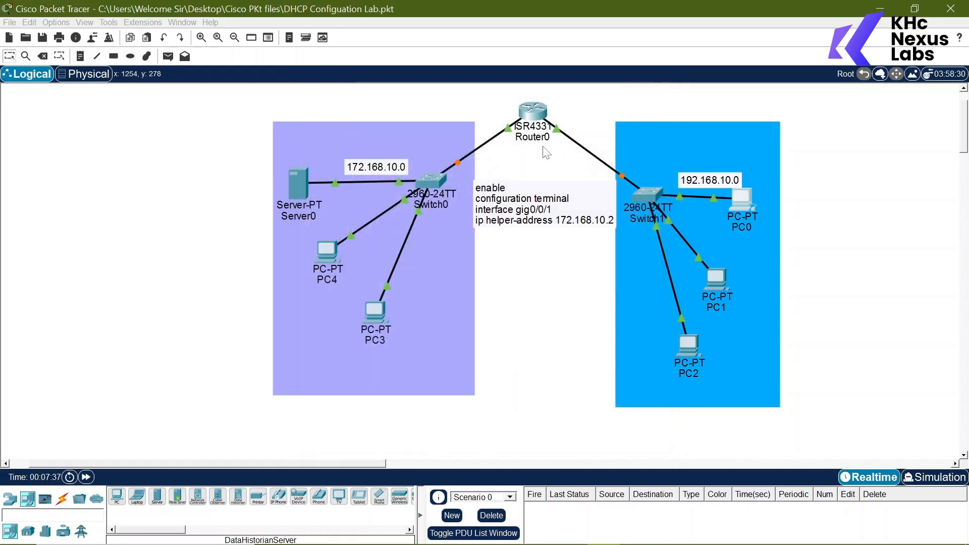
Open Router0's command line and list the available options of the erase command
{"action": "left_click", "coordinate": [537, 113]}
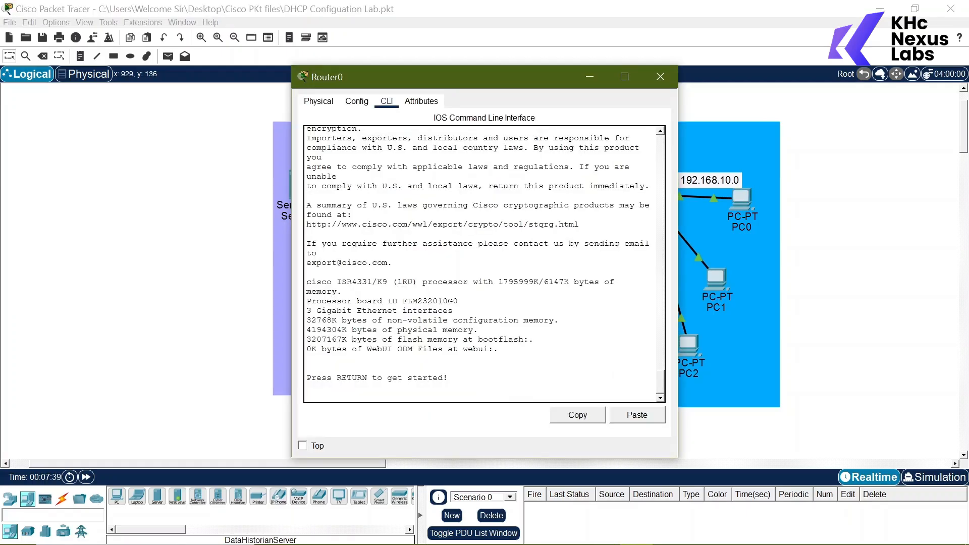
{"action": "key", "text": "Return"}
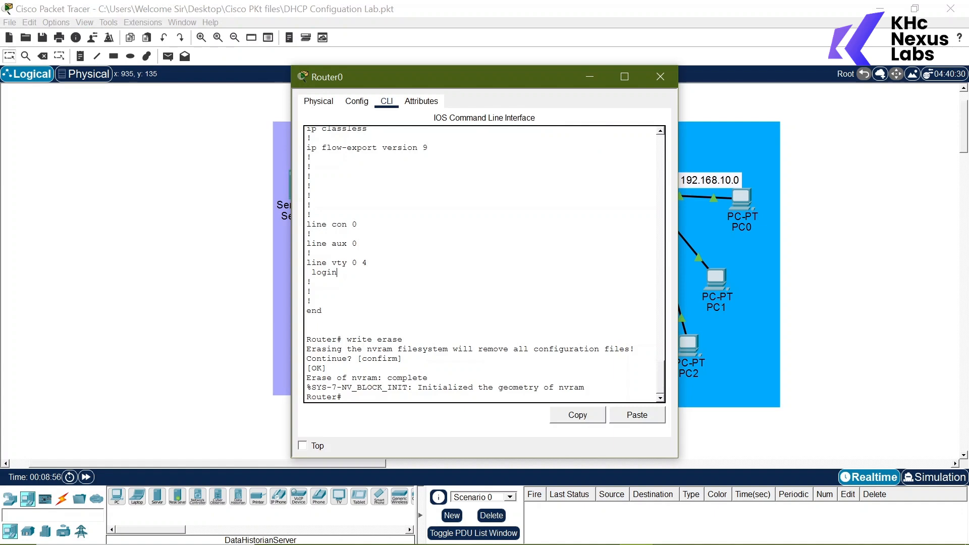
{"action": "key", "text": "Return"}
{"action": "key", "text": "Return"}
{"action": "key", "text": "Return"}
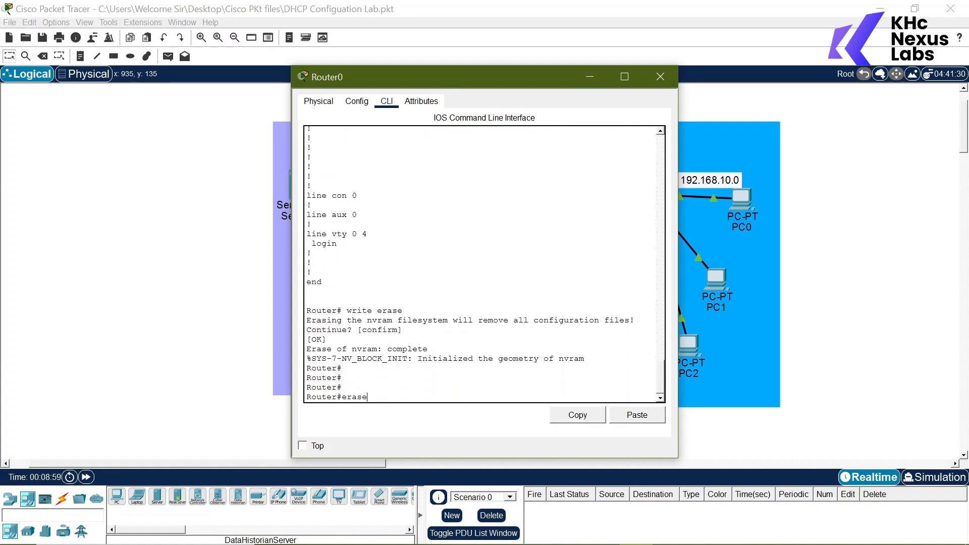
{"action": "type", "text": "?"}
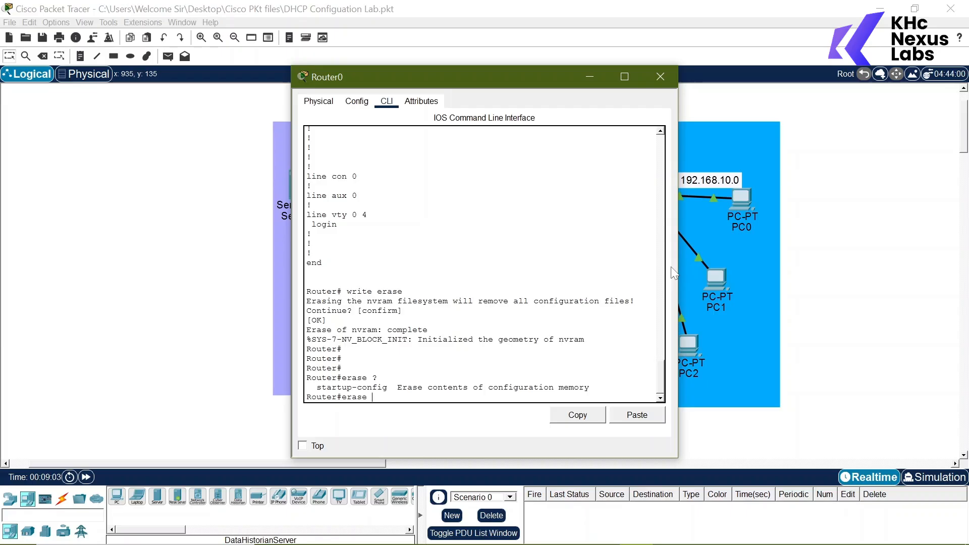
Run erase startup-config on Router0, confirm the erasure, and close the router window
{"action": "type", "text": "sta"}
{"action": "key", "text": "Tab"}
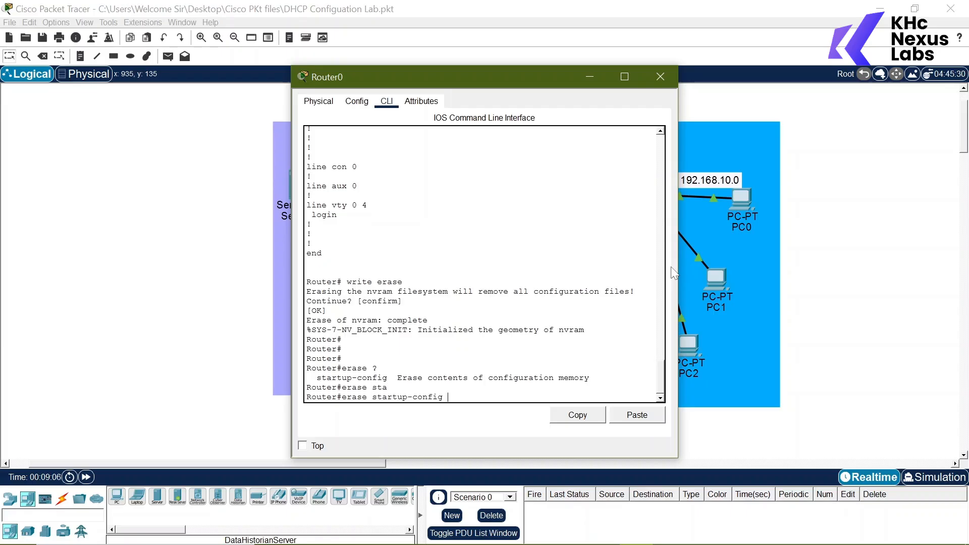
{"action": "key", "text": "Return"}
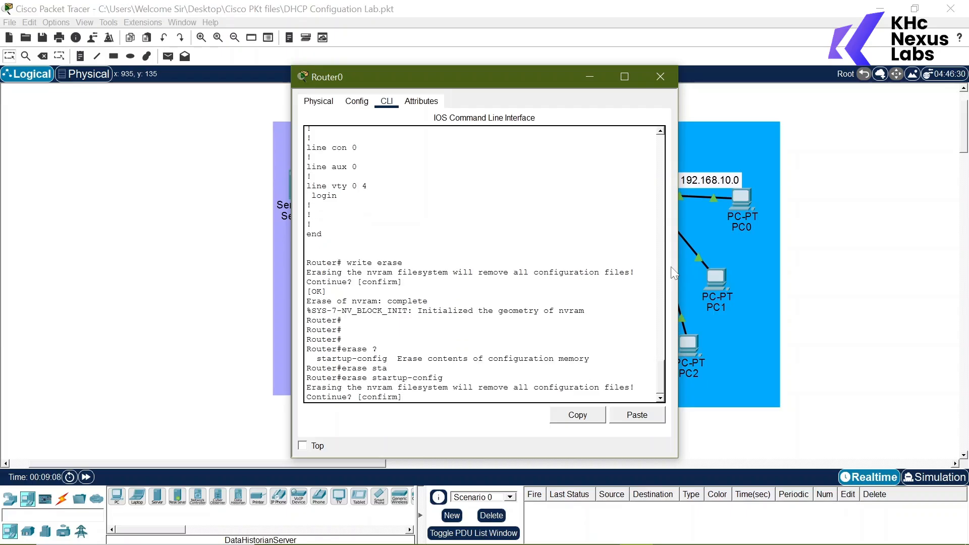
{"action": "key", "text": "Return"}
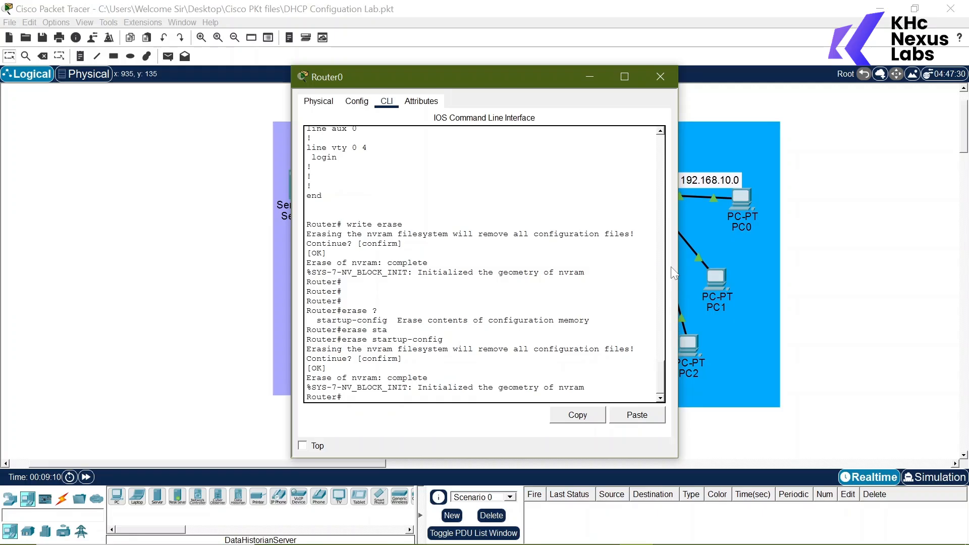
{"action": "key", "text": "Return"}
{"action": "key", "text": "Return"}
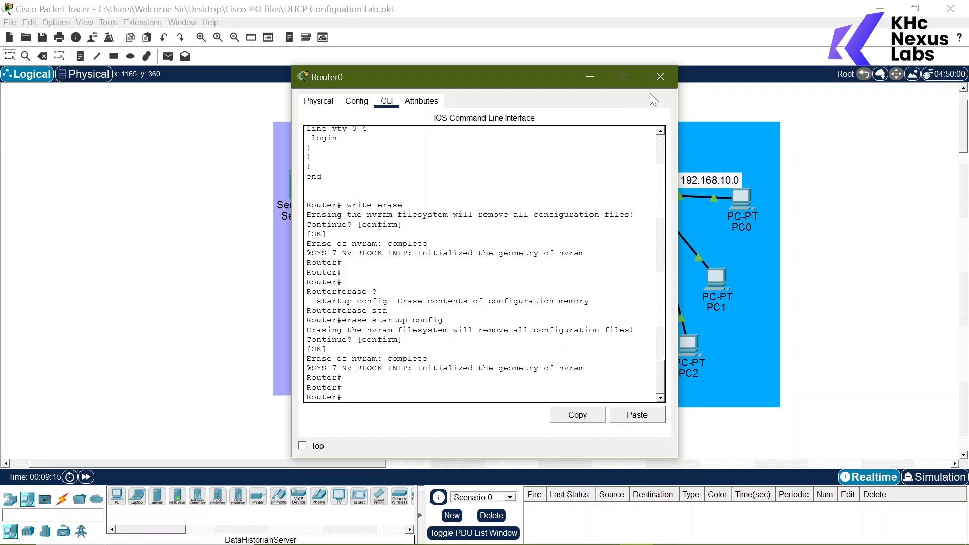
{"action": "left_click", "coordinate": [660, 77]}
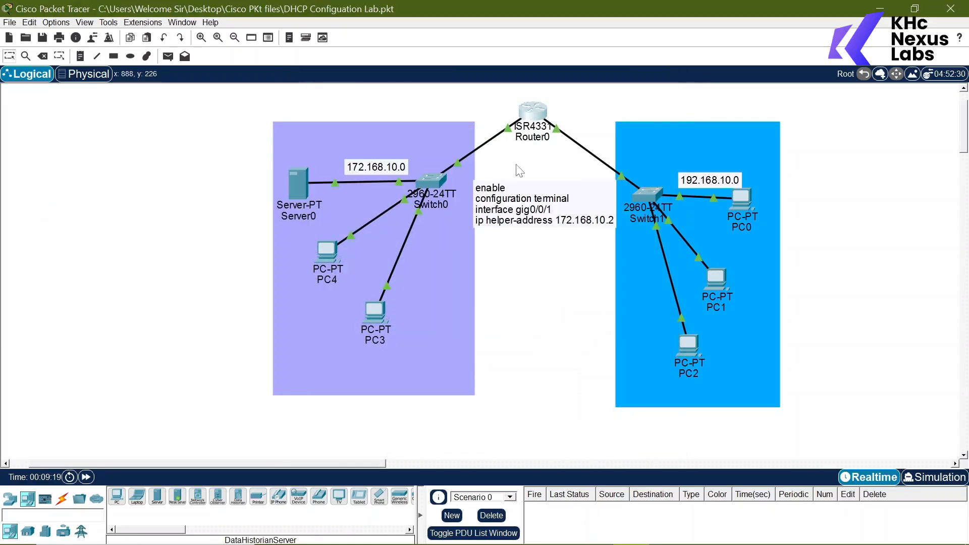
Delete Router0 and place a new ISR4331 router above the command note between the two networks
{"action": "key", "text": "Delete"}
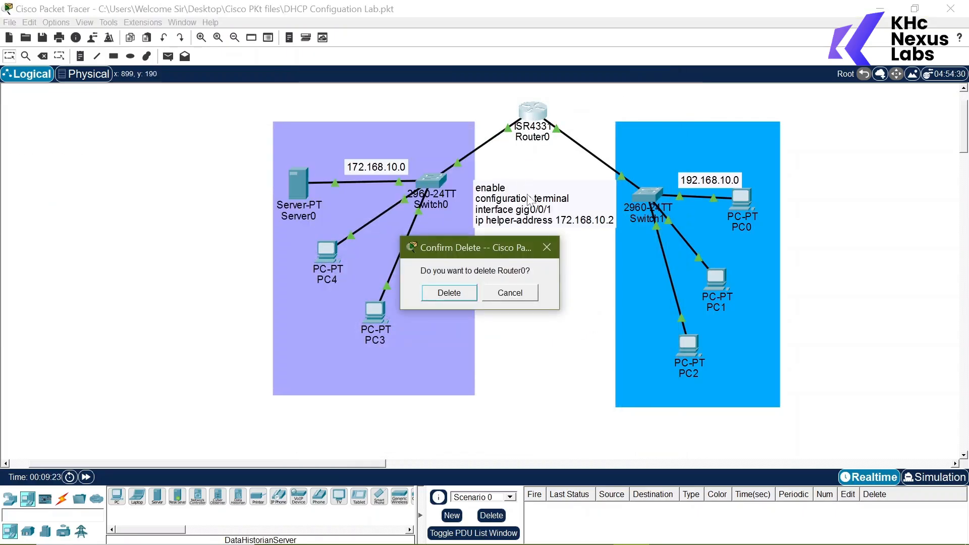
{"action": "left_click", "coordinate": [449, 293]}
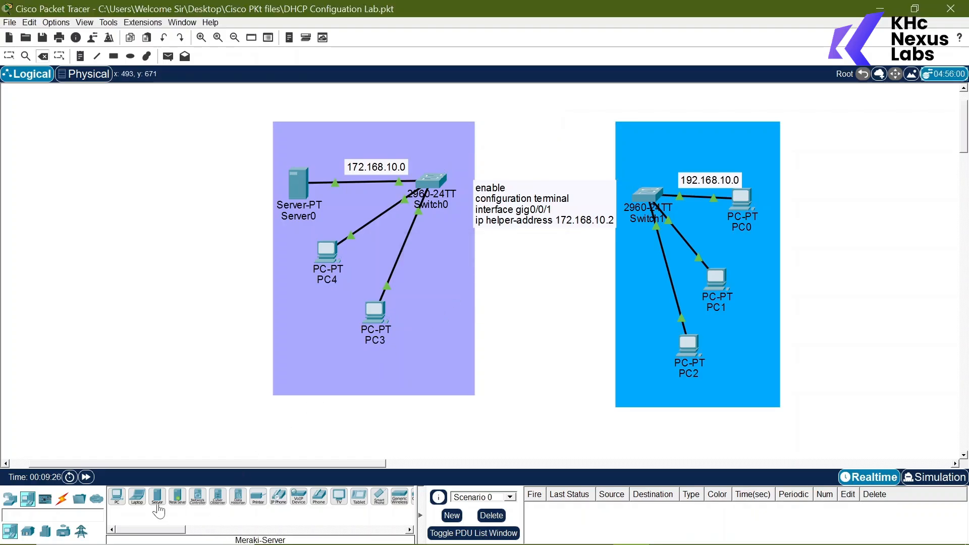
{"action": "left_click", "coordinate": [9, 501]}
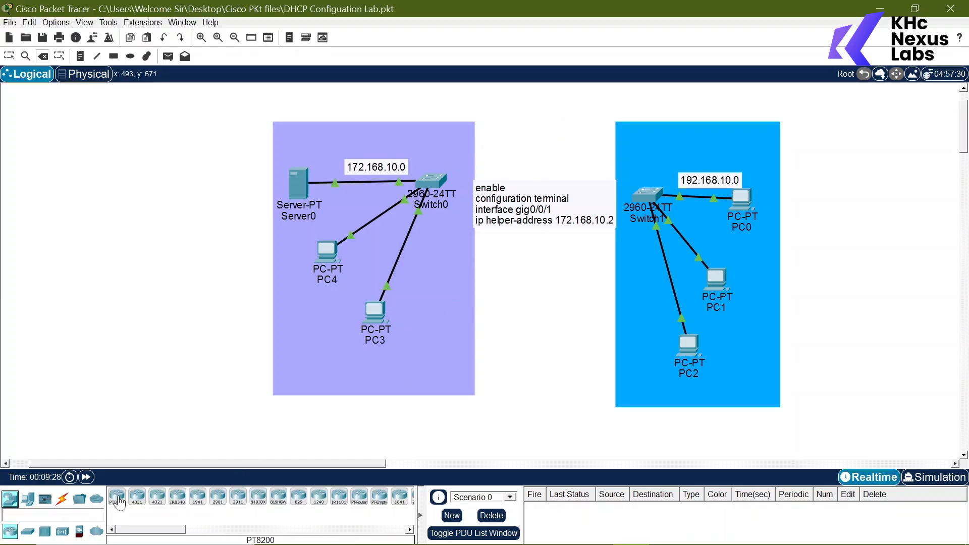
{"action": "left_click", "coordinate": [137, 497]}
{"action": "left_click", "coordinate": [586, 178]}
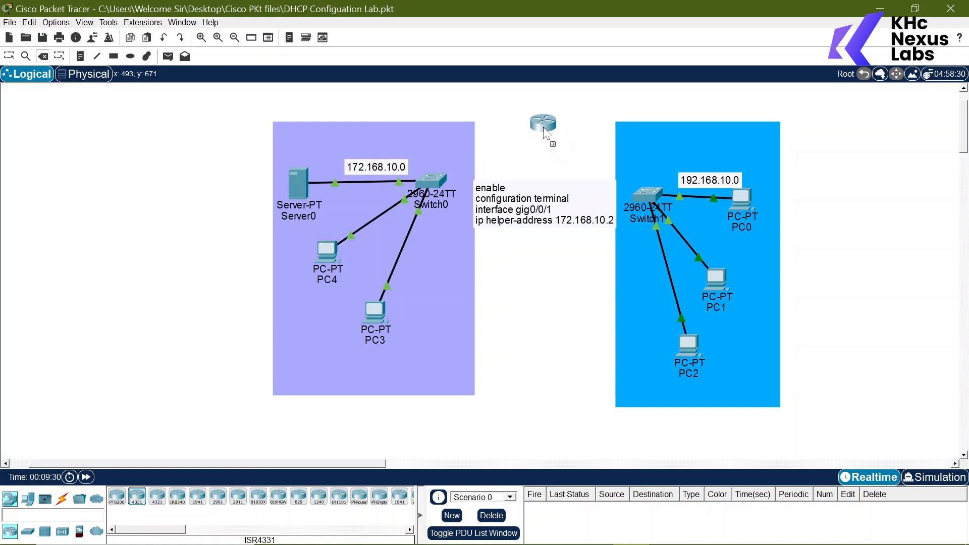
{"action": "left_click", "coordinate": [546, 132]}
{"action": "key", "text": "Delete"}
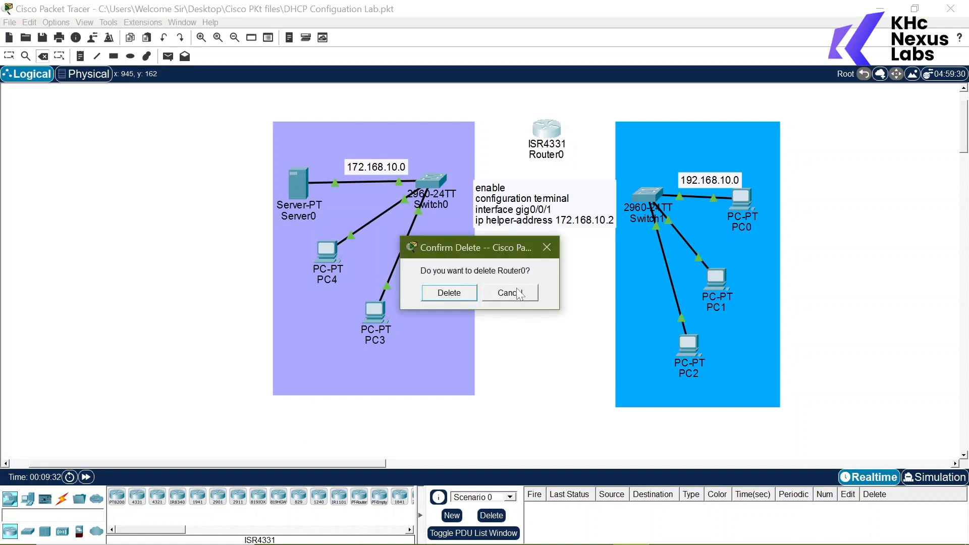
{"action": "left_click", "coordinate": [520, 292]}
{"action": "left_click_drag", "start_coordinate": [545, 125], "coordinate": [548, 104]}
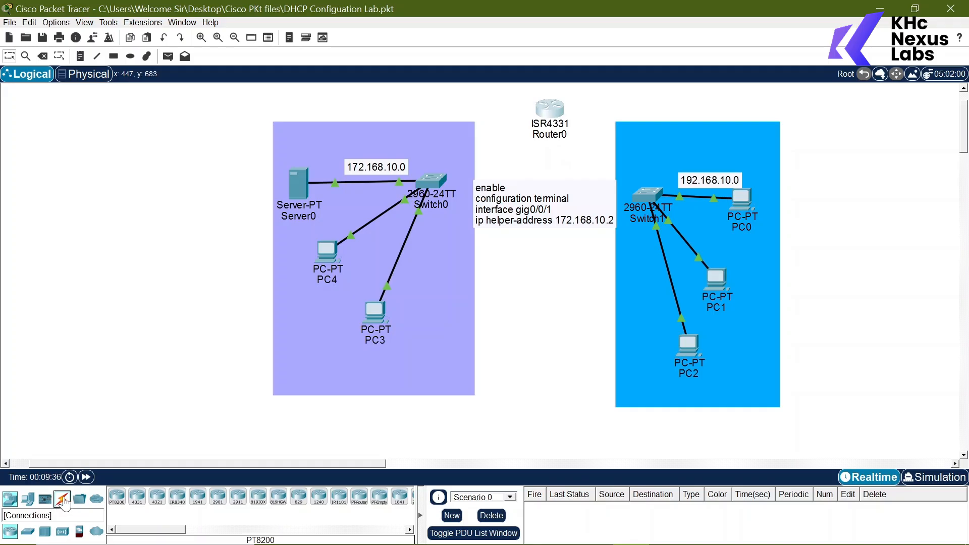
Connect the new Router0 to Switch1 using the automatically chosen connection type
{"action": "left_click", "coordinate": [62, 498]}
{"action": "left_click", "coordinate": [118, 500]}
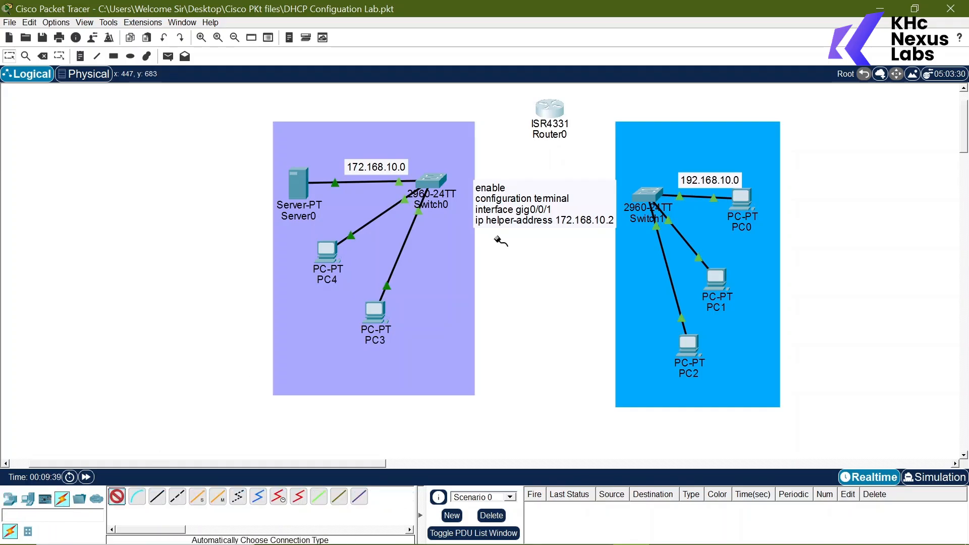
{"action": "left_click", "coordinate": [555, 110]}
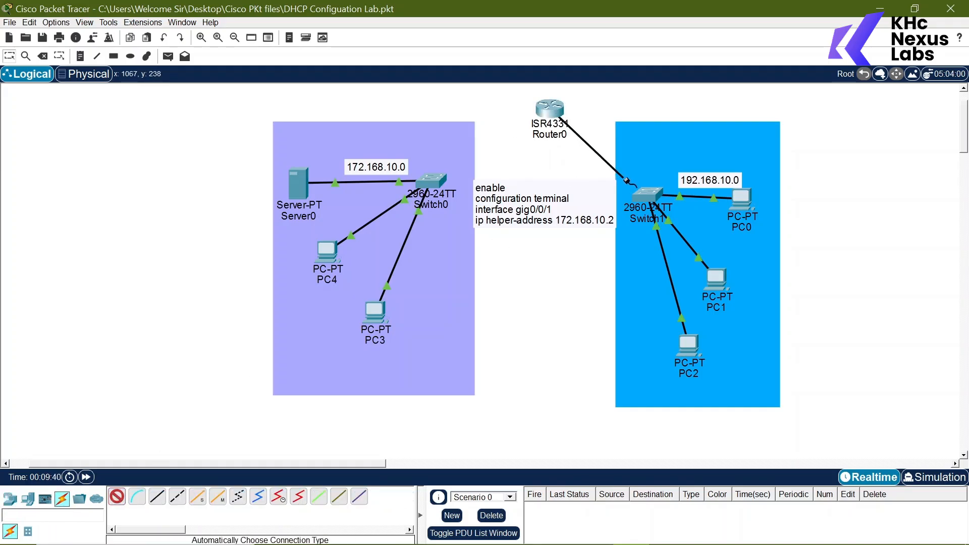
{"action": "left_click", "coordinate": [646, 194]}
Connect Router0 to Switch0 using the automatically chosen connection type
{"action": "left_click", "coordinate": [117, 499]}
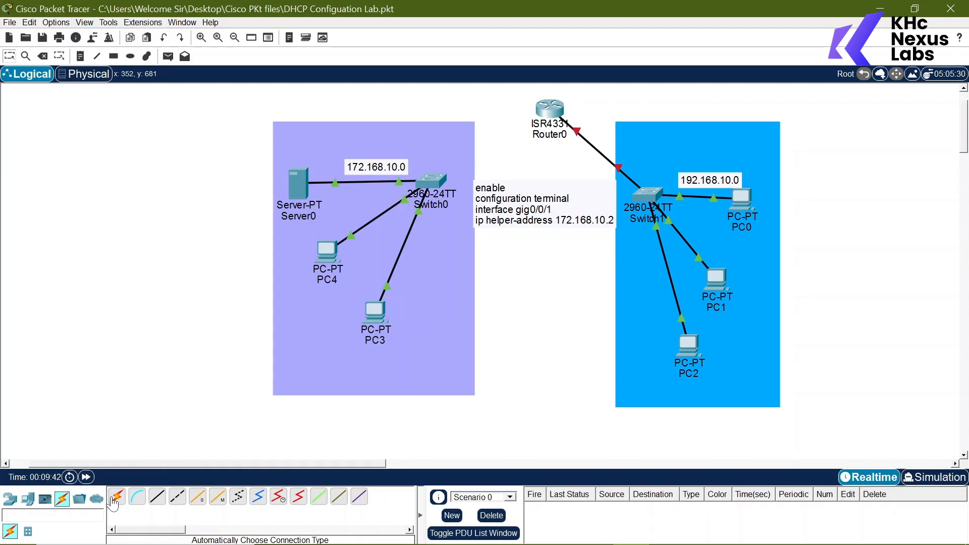
{"action": "left_click", "coordinate": [543, 116]}
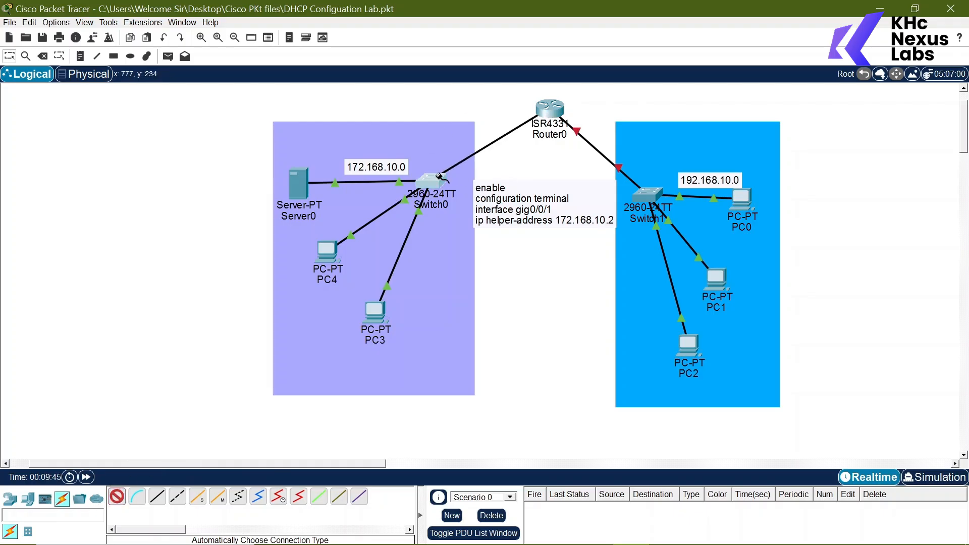
{"action": "left_click", "coordinate": [433, 182]}
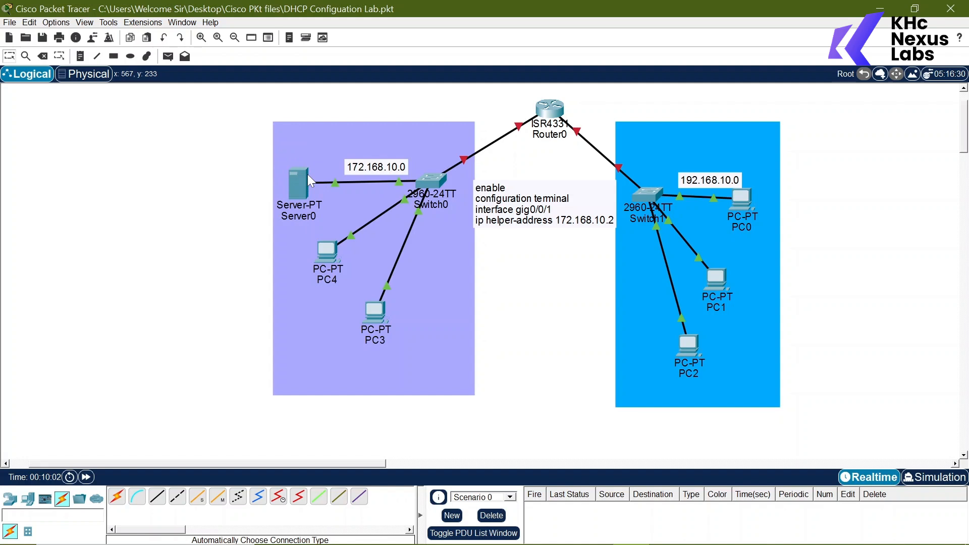
Open Router0's command line and answer no to the initial configuration dialog to reach the user prompt
{"action": "left_click", "coordinate": [550, 115]}
{"action": "left_click_drag", "start_coordinate": [435, 71], "coordinate": [204, 51]}
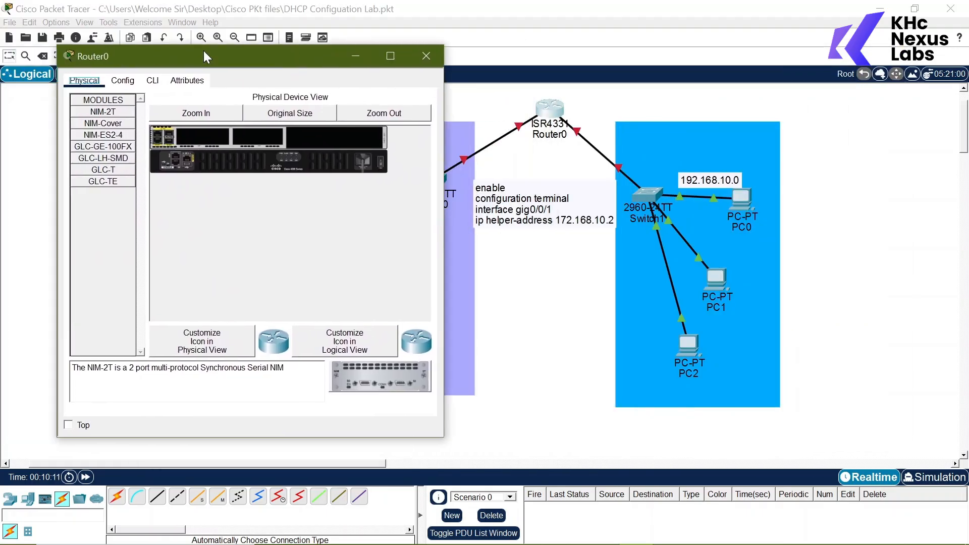
{"action": "left_click", "coordinate": [152, 81]}
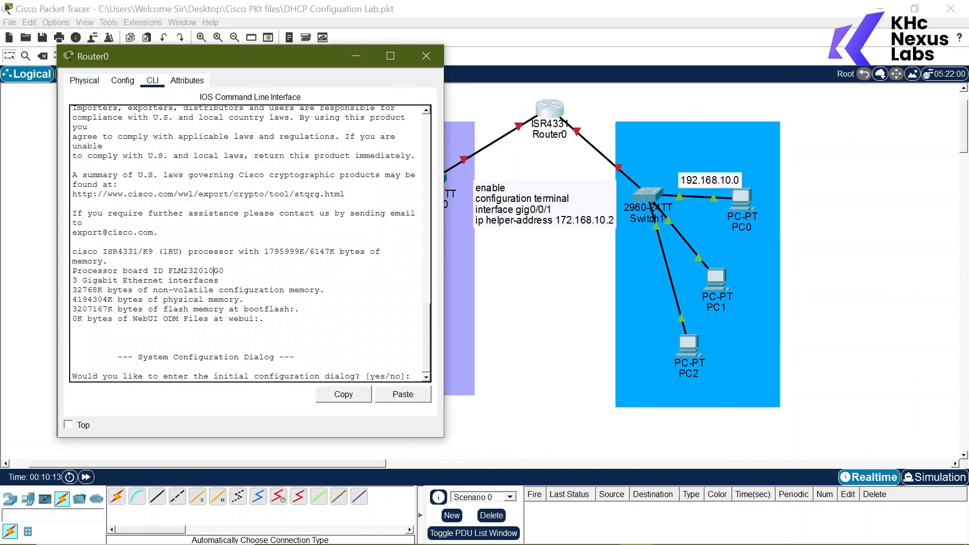
{"action": "key", "text": "Return"}
{"action": "key", "text": "Return"}
{"action": "key", "text": "Return"}
{"action": "key", "text": "Return"}
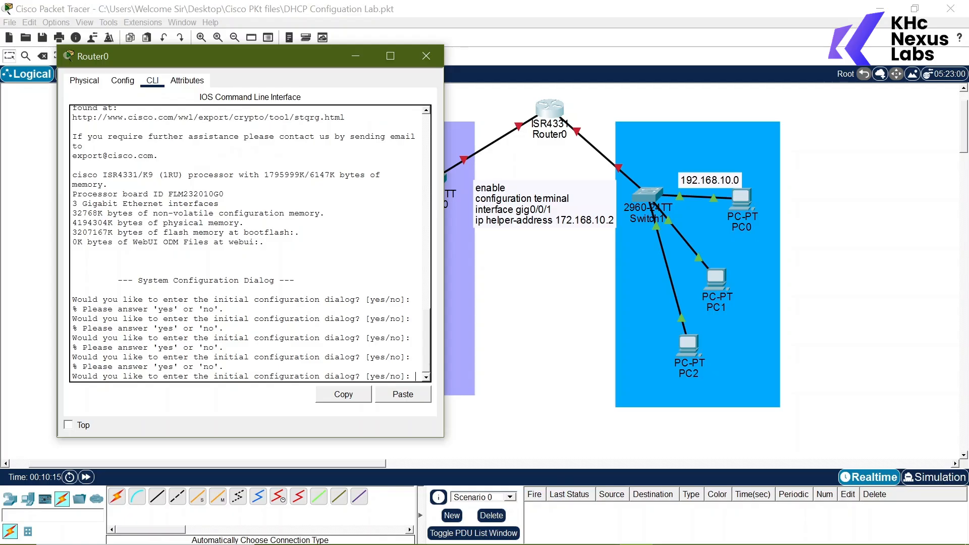
{"action": "type", "text": "no"}
{"action": "key", "text": "Return"}
{"action": "key", "text": "Return"}
{"action": "key", "text": "Return"}
{"action": "key", "text": "Return"}
{"action": "key", "text": "Return"}
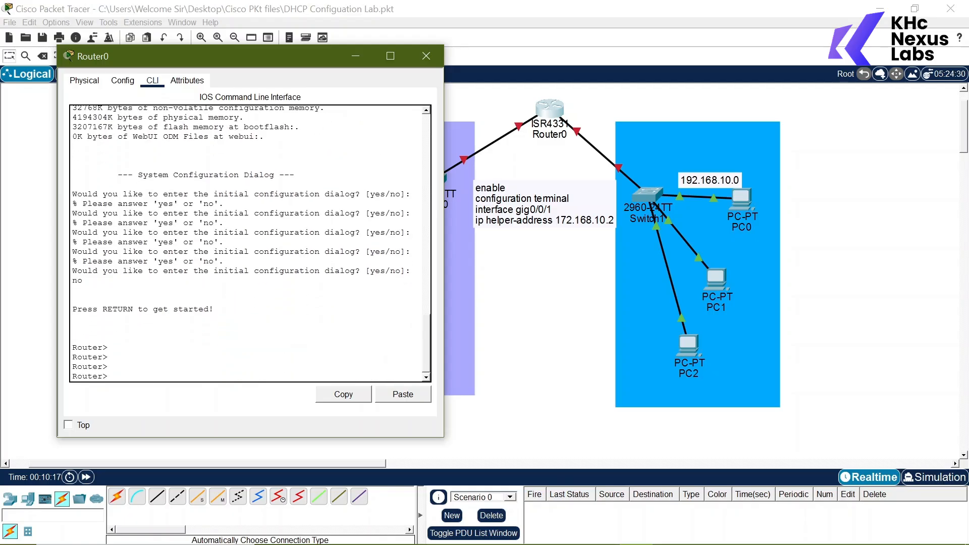
Enter privileged mode with en and global configuration mode with conf t on Router0
{"action": "type", "text": "en"}
{"action": "key", "text": "Return"}
{"action": "type", "text": "conf t"}
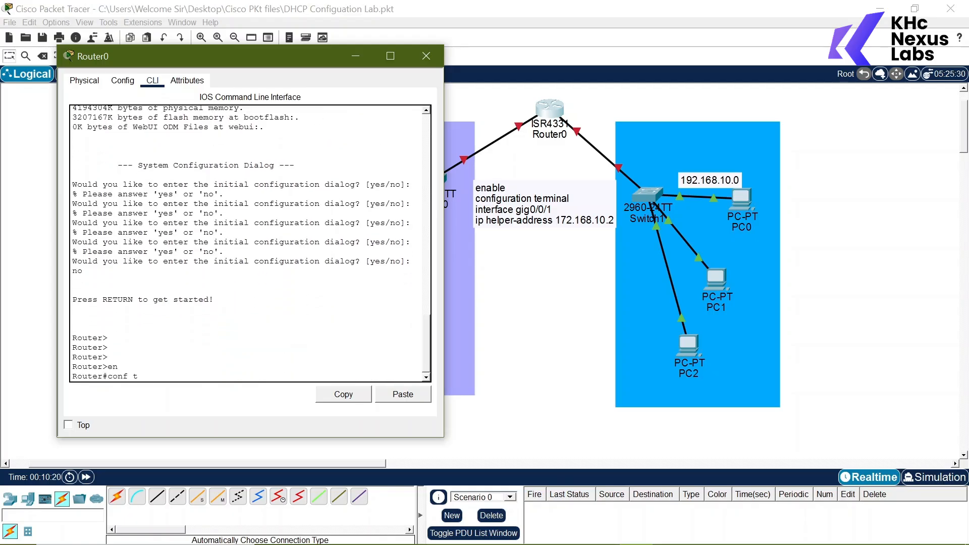
{"action": "key", "text": "Return"}
{"action": "key", "text": "Return"}
{"action": "key", "text": "Return"}
Assign IP address 192.168.10.1 with mask 255.255.255.0 to Router0's interface gig0/0/0
{"action": "type", "text": "int gig0"}
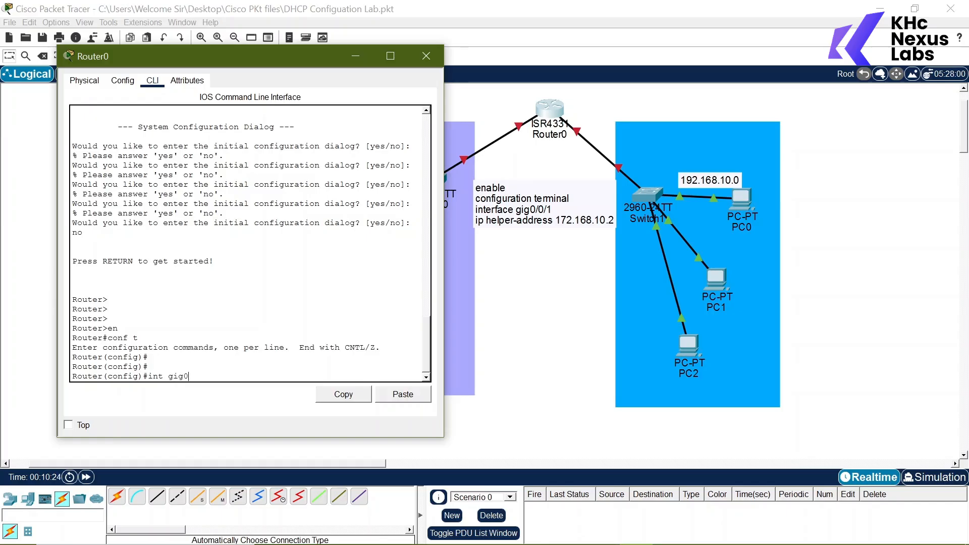
{"action": "type", "text": "/0/0"}
{"action": "key", "text": "Return"}
{"action": "type", "text": "ip "}
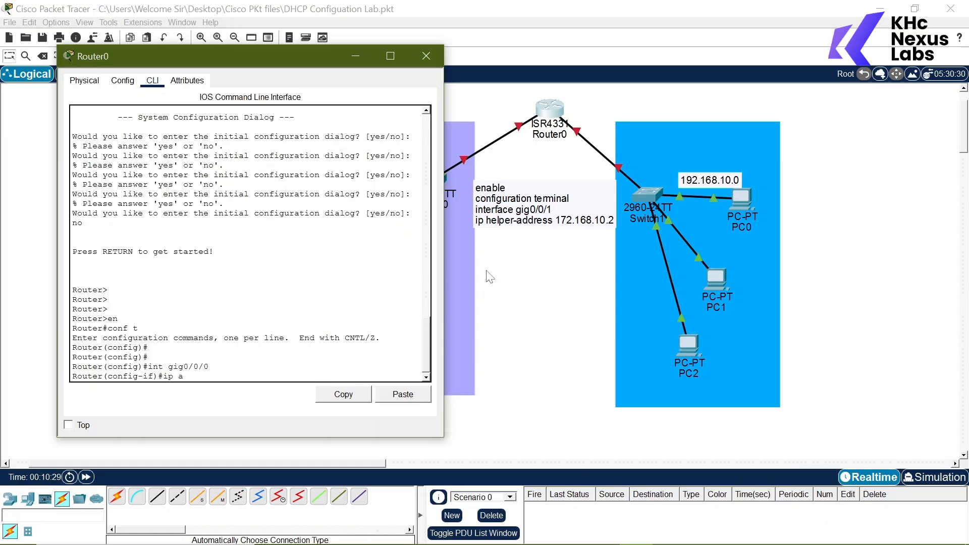
{"action": "type", "text": "add 192.168.10.1"}
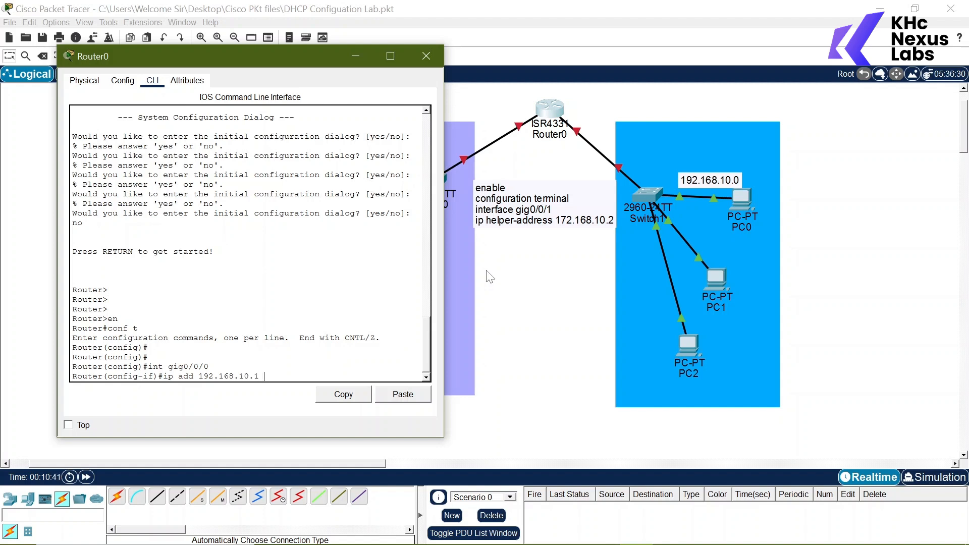
{"action": "type", "text": " 255.255"}
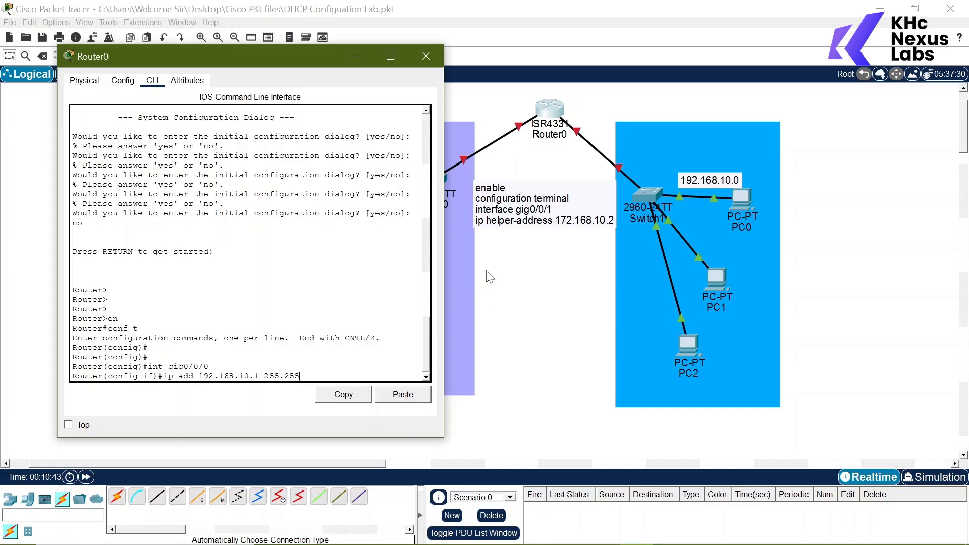
{"action": "type", "text": ".255.0"}
{"action": "key", "text": "Return"}
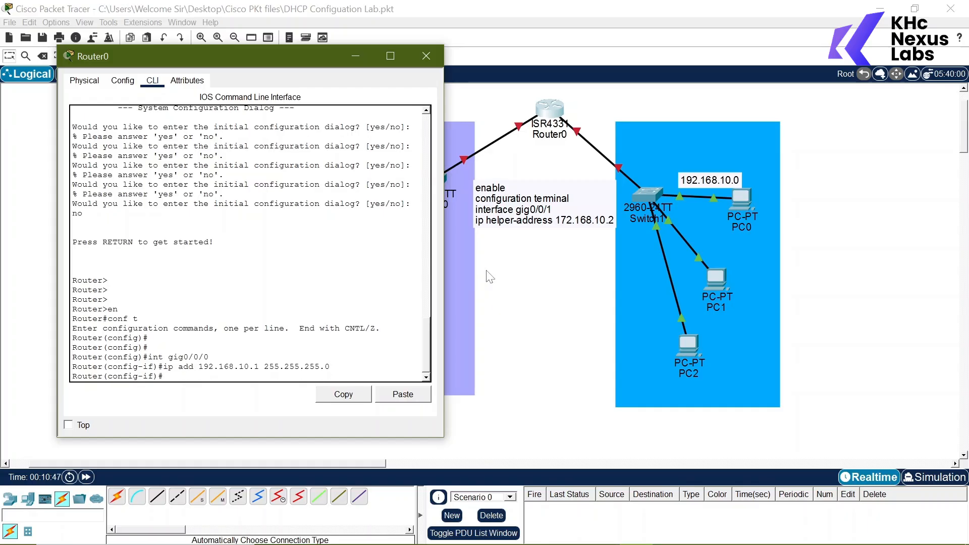
Enable interface gig0/0/0 with no shut and move the router window clear of the 172.168.10.0 network
{"action": "type", "text": "no"}
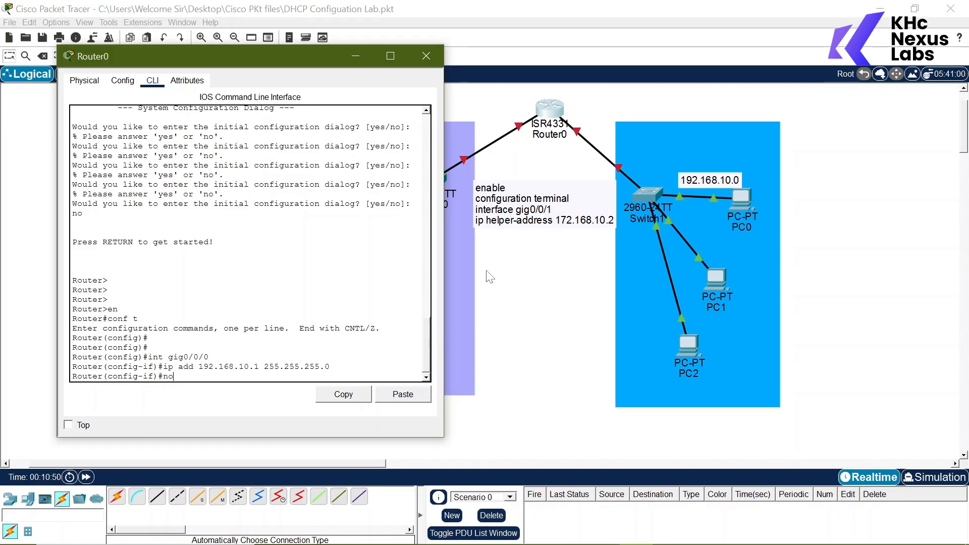
{"action": "type", "text": " shut"}
{"action": "key", "text": "Return"}
{"action": "key", "text": "Return"}
{"action": "key", "text": "Return"}
{"action": "key", "text": "Return"}
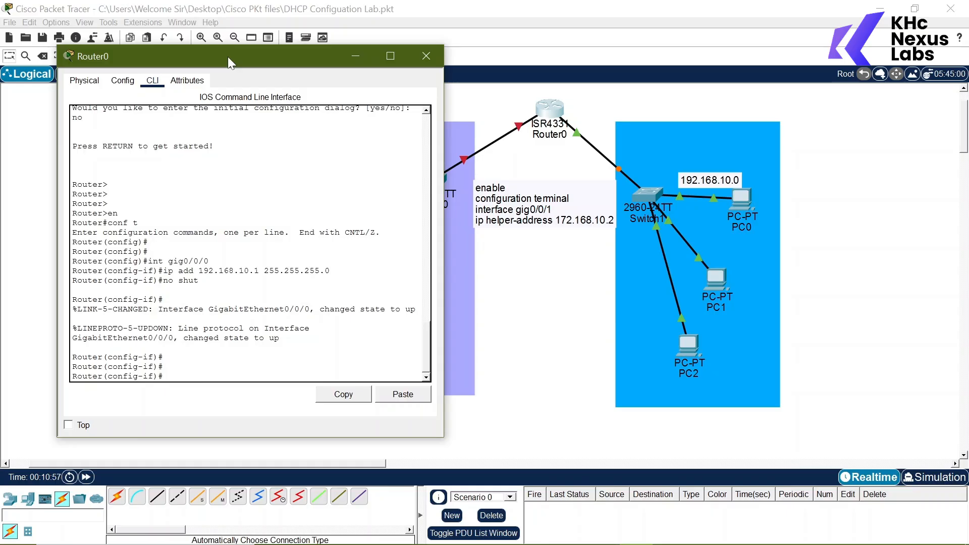
{"action": "left_click_drag", "start_coordinate": [206, 57], "coordinate": [741, 63]}
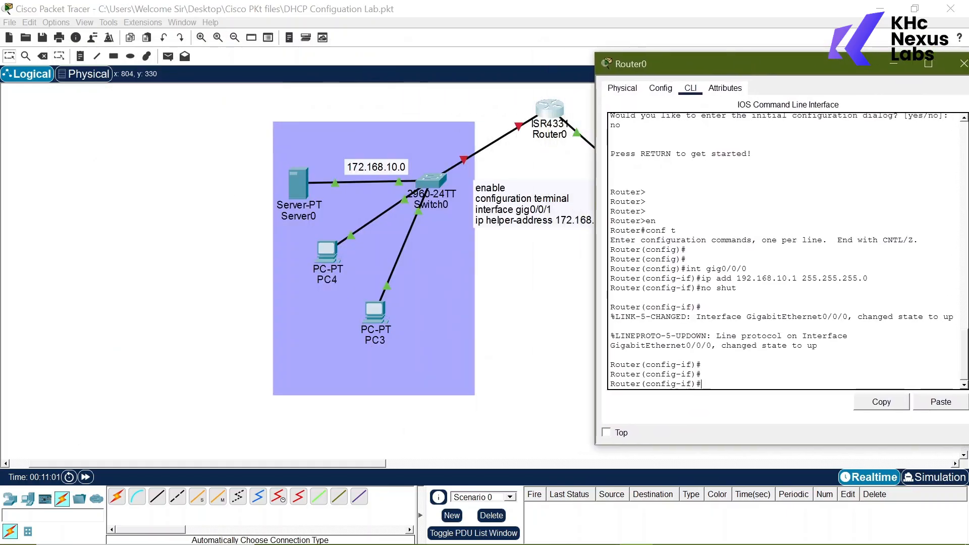
{"action": "key", "text": "Return"}
{"action": "key", "text": "Return"}
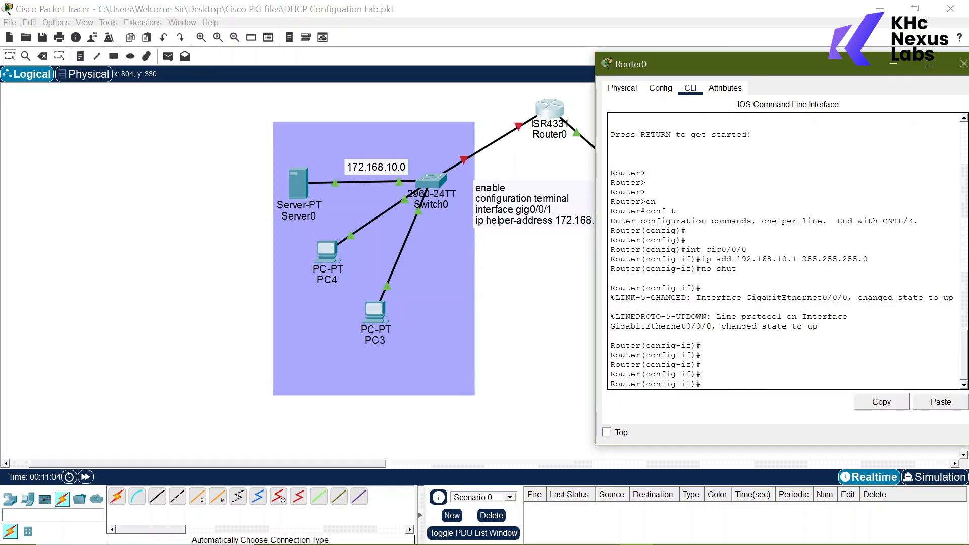
Leave gig0/0/0 and enter interface gig0/0/1, checking the port labels on the link between Router0 and Switch0
{"action": "type", "text": "ex"}
{"action": "key", "text": "Return"}
{"action": "key", "text": "Return"}
{"action": "key", "text": "Return"}
{"action": "type", "text": "int g"}
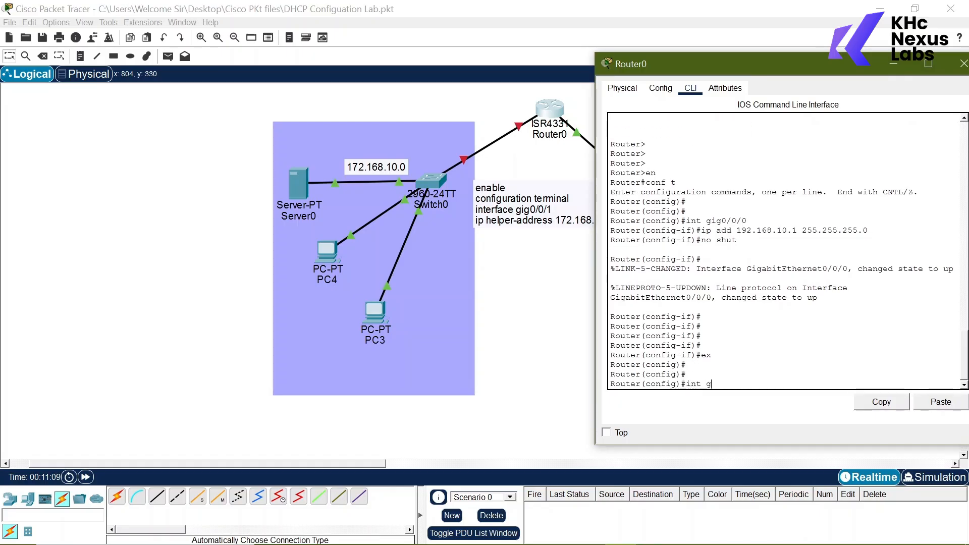
{"action": "type", "text": "ig0/0/1"}
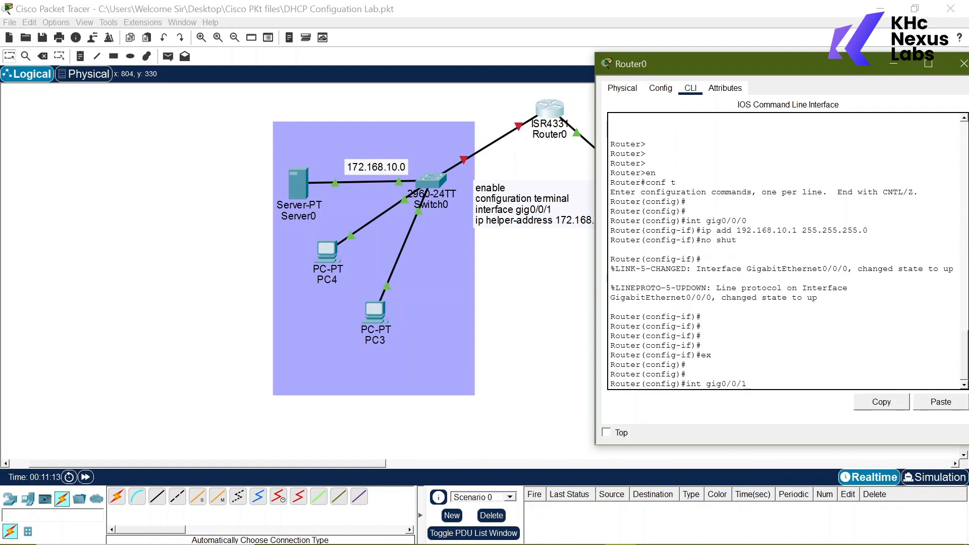
{"action": "left_click", "coordinate": [548, 306]}
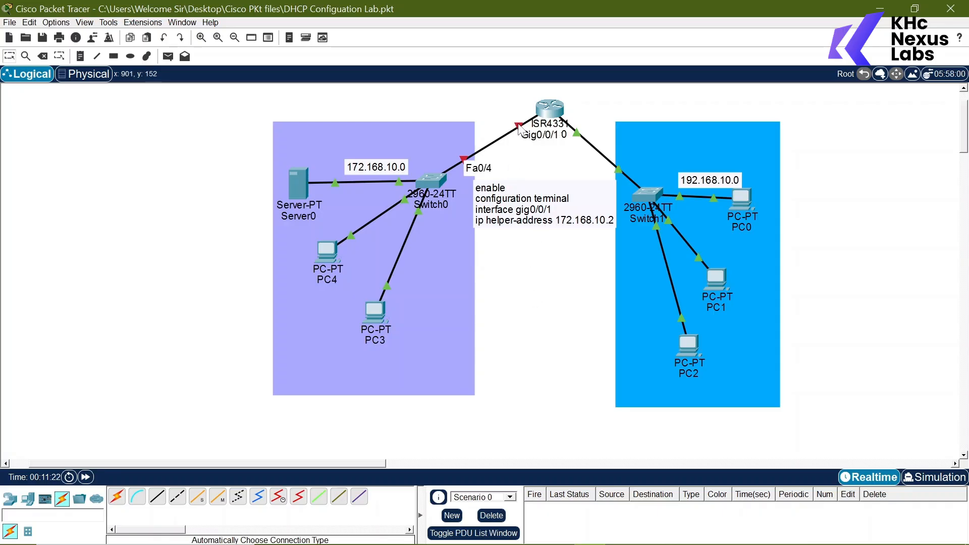
{"action": "left_click", "coordinate": [549, 109]}
{"action": "key", "text": "Return"}
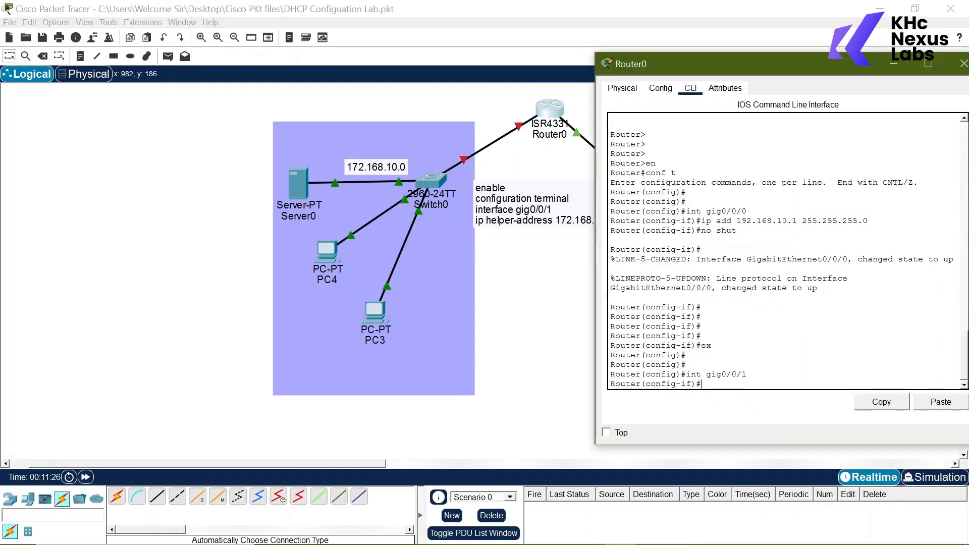
Assign IP address 172.168.10.1 with mask 255.255.255.0 to interface gig0/0/1
{"action": "type", "text": "ip ad"}
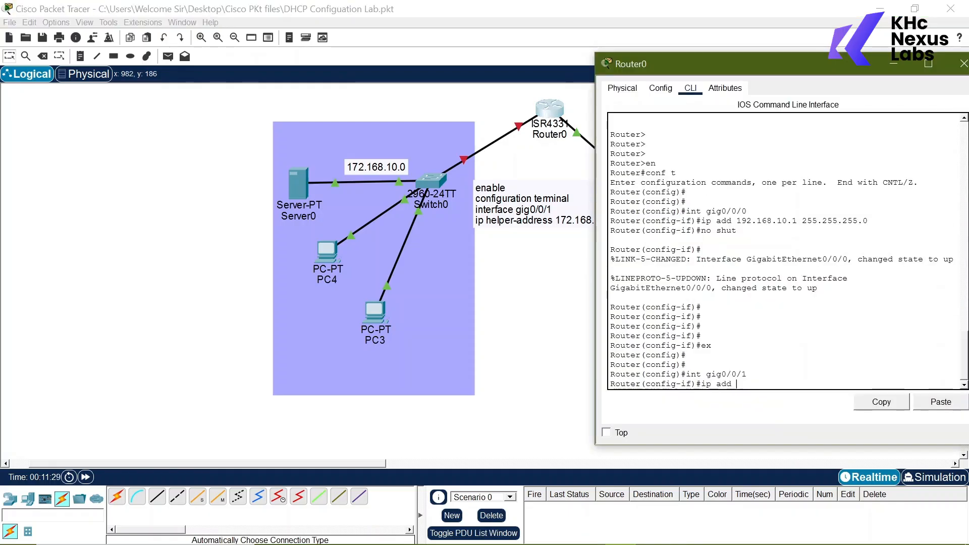
{"action": "type", "text": "d"}
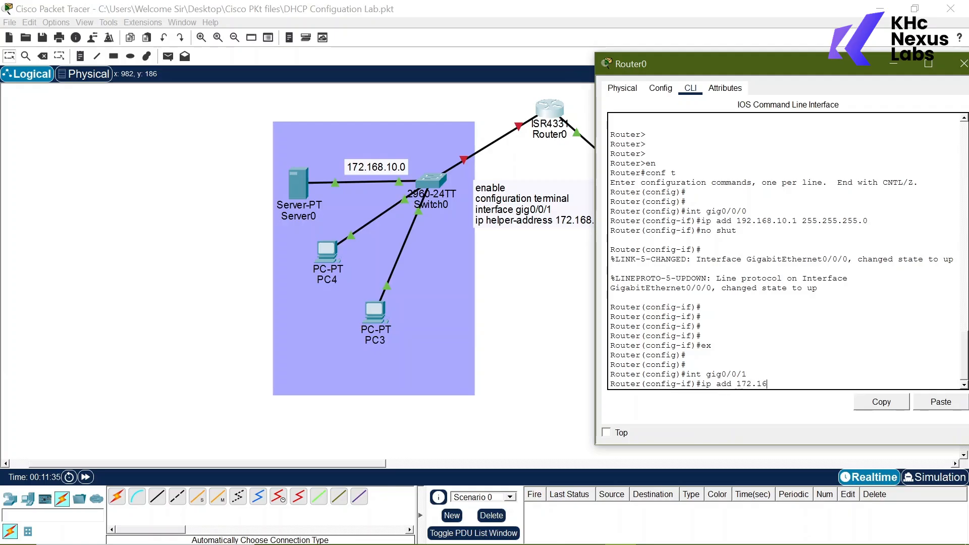
{"action": "type", "text": " 172.168.10.1"}
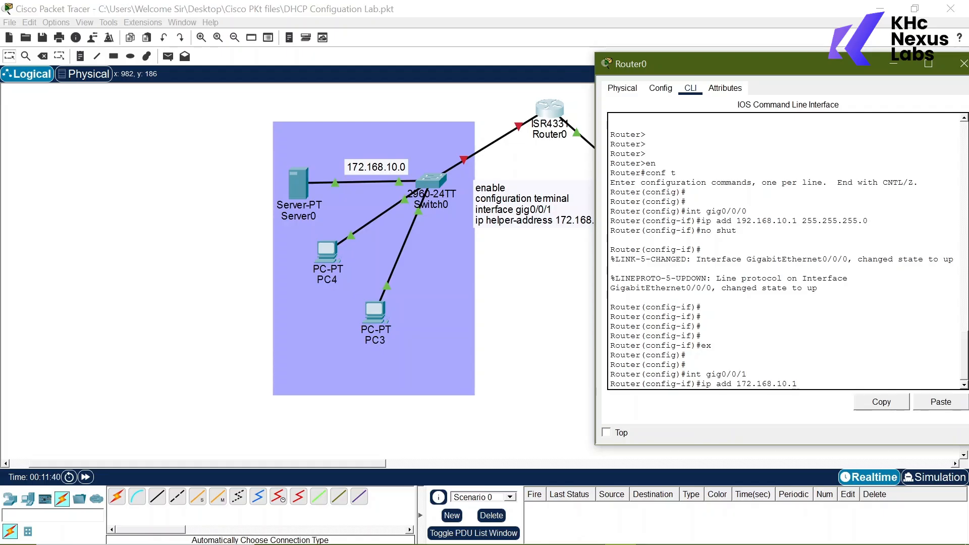
{"action": "key", "text": "Return"}
{"action": "key", "text": "Up"}
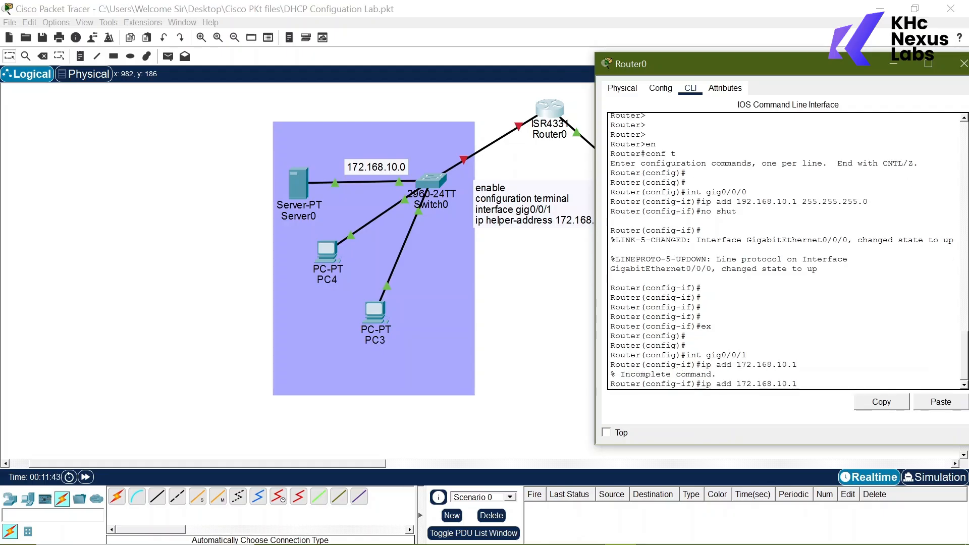
{"action": "type", "text": "255.255.255"}
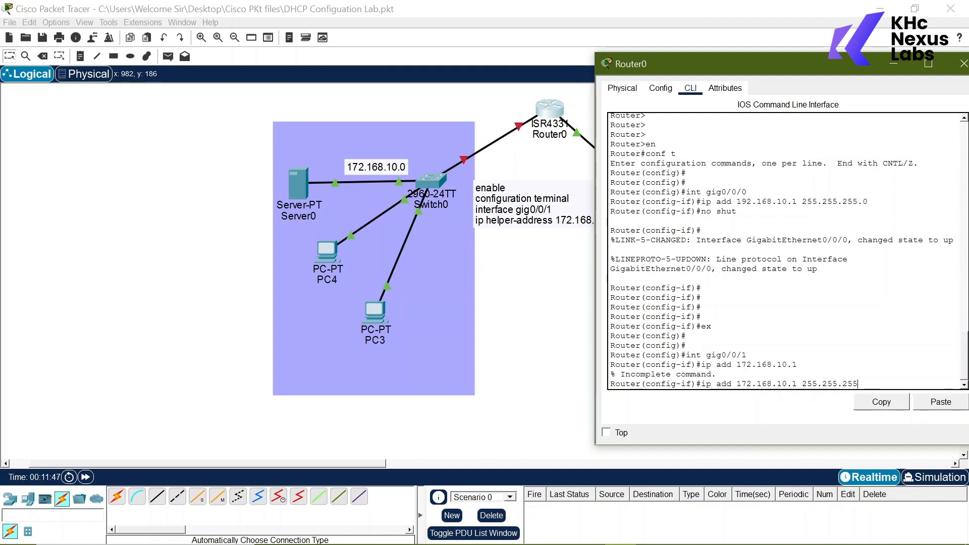
{"action": "type", "text": ".0"}
{"action": "key", "text": "Return"}
{"action": "type", "text": "no"}
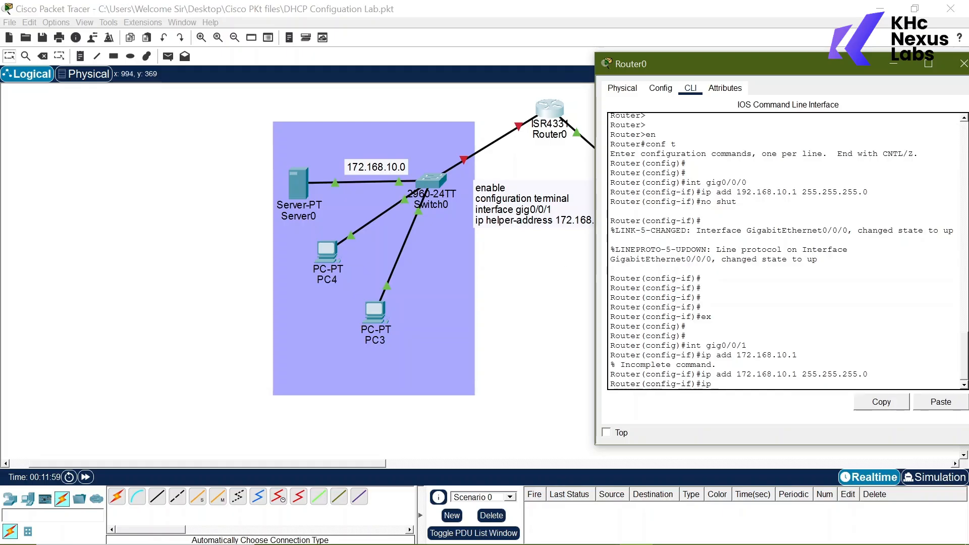
{"action": "type", "text": " he"}
{"action": "key", "text": "Tab"}
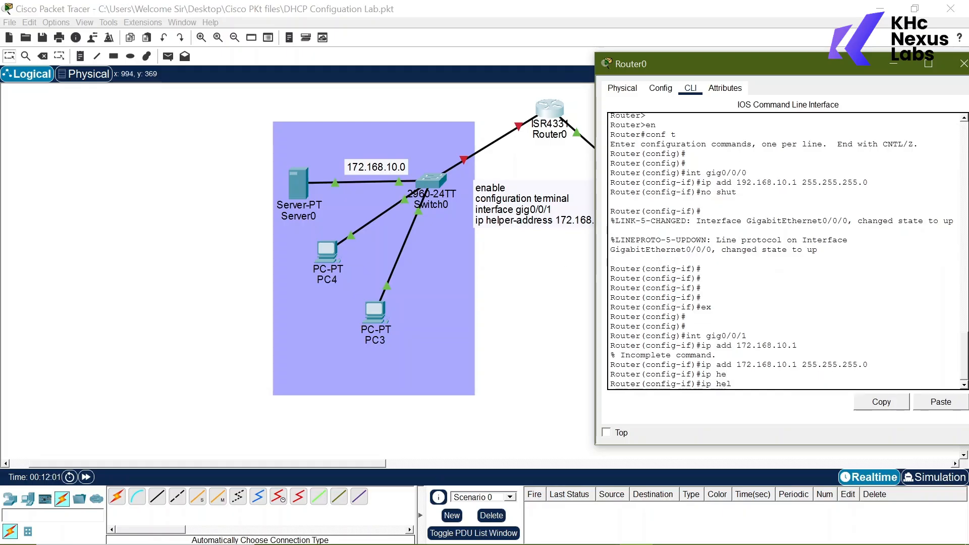
{"action": "type", "text": "l"}
{"action": "key", "text": "Tab"}
{"action": "key", "text": "BackSpace"}
{"action": "key", "text": "BackSpace"}
{"action": "key", "text": "BackSpace"}
{"action": "key", "text": "BackSpace"}
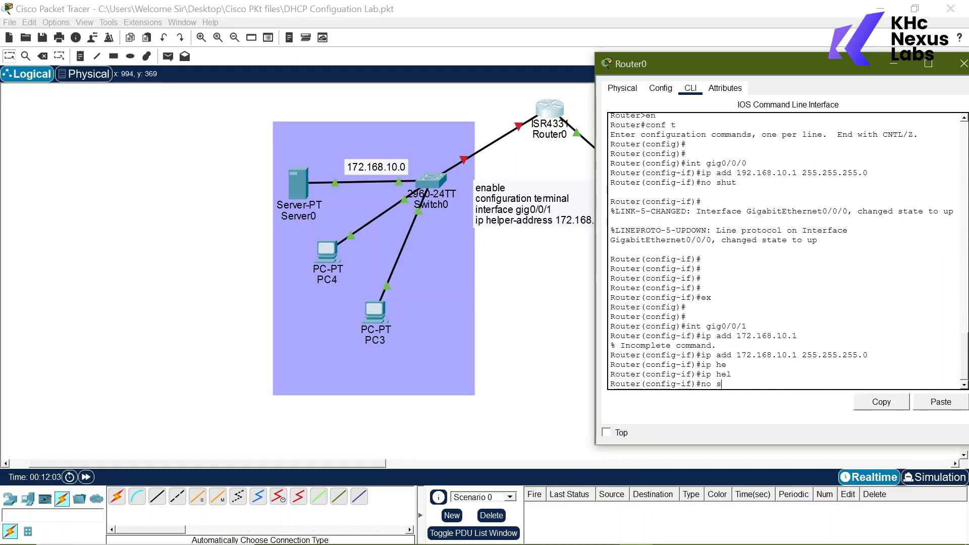
Enable interface gig0/0/1 with the no shutdown command
{"action": "type", "text": "no shutdo"}
{"action": "key", "text": "Tab"}
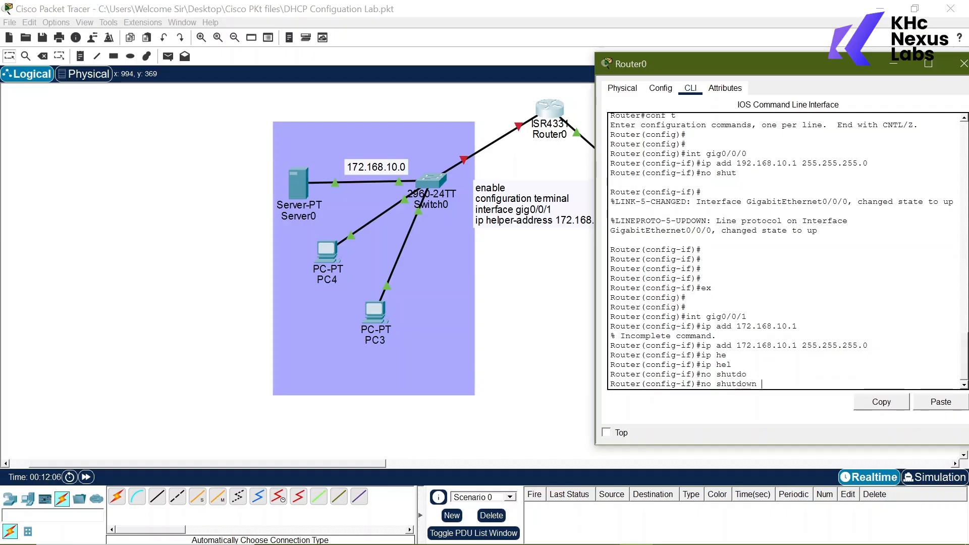
{"action": "key", "text": "Return"}
{"action": "key", "text": "Return"}
{"action": "key", "text": "Return"}
{"action": "key", "text": "Return"}
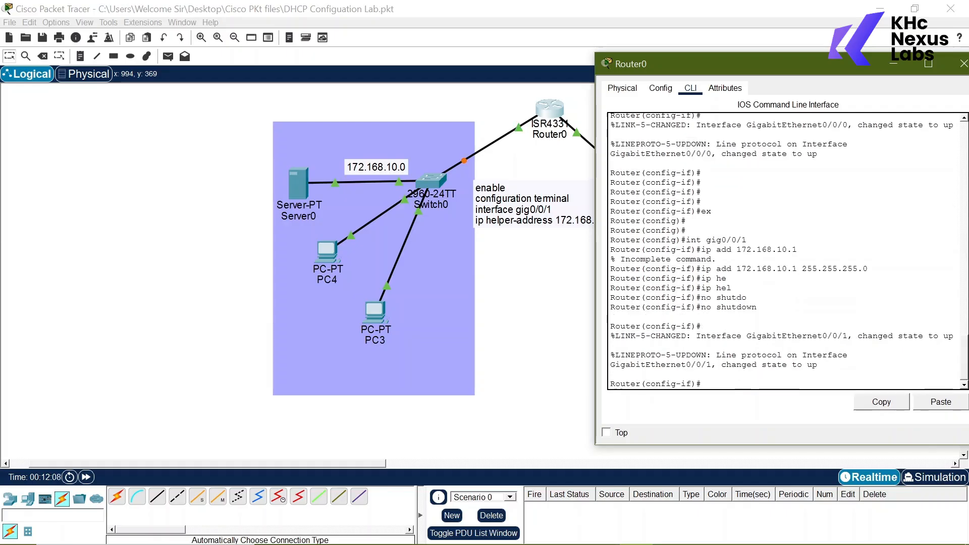
List the available ip subcommands on interface gig0/0/1, start the ip helper-address command and query its argument
{"action": "type", "text": "ip ?"}
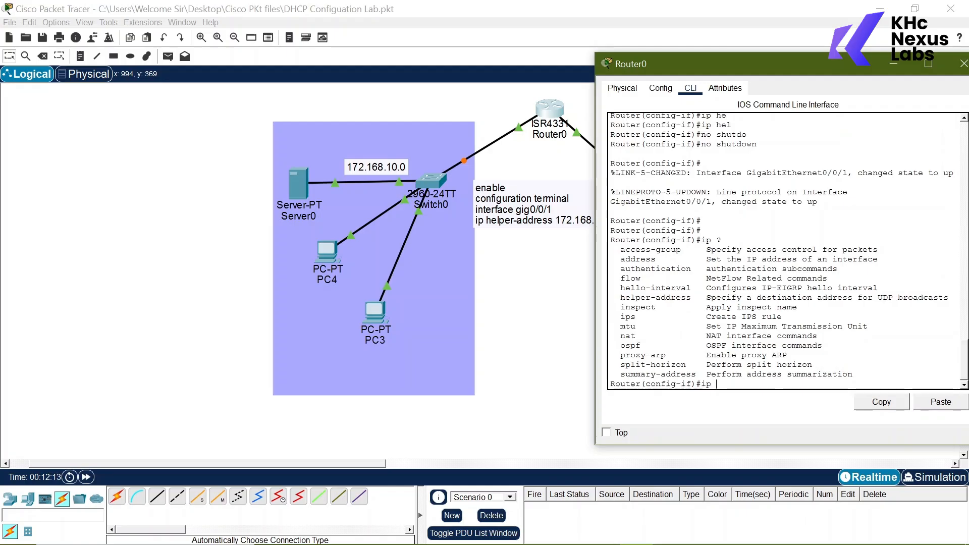
{"action": "type", "text": "he"}
{"action": "key", "text": "Tab"}
{"action": "type", "text": "lp"}
{"action": "key", "text": "Tab"}
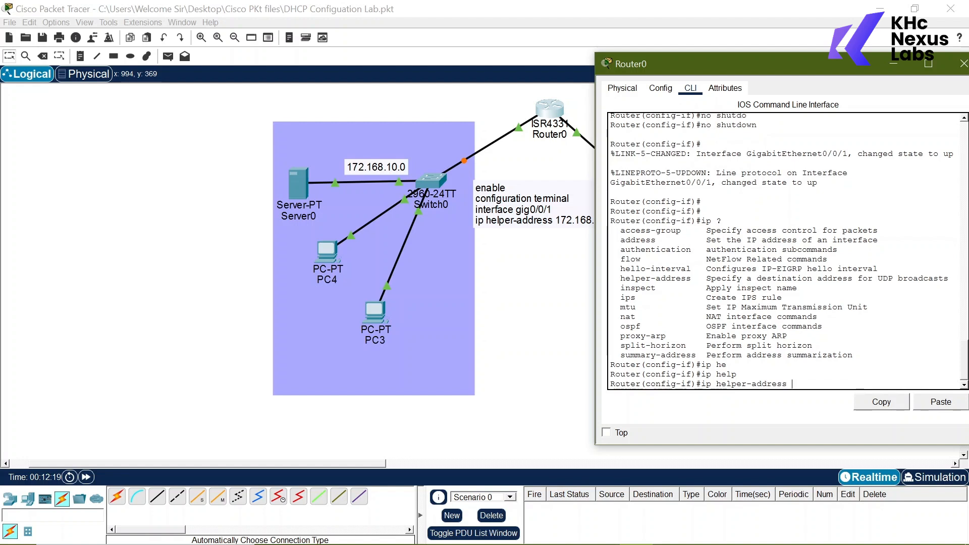
{"action": "type", "text": "?"}
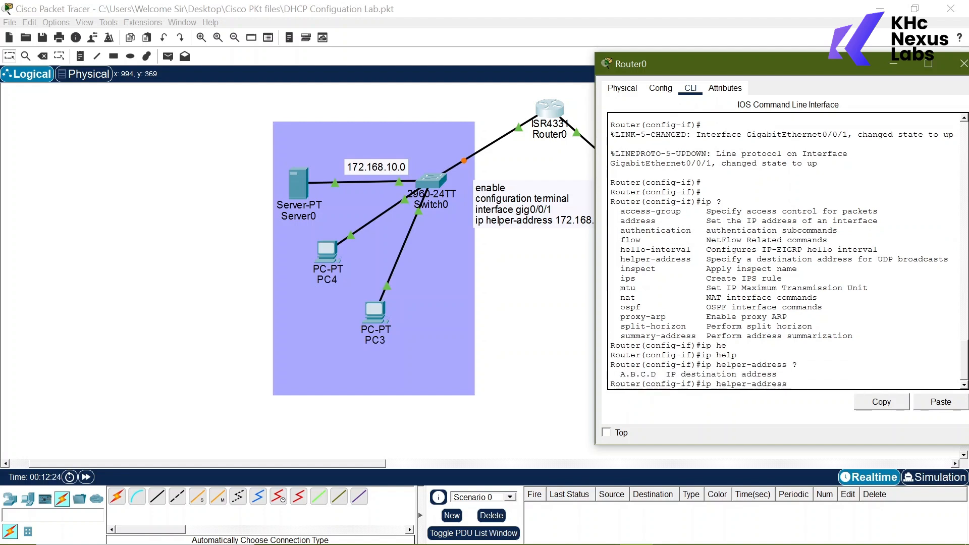
{"action": "left_click_drag", "start_coordinate": [706, 259], "coordinate": [942, 259]}
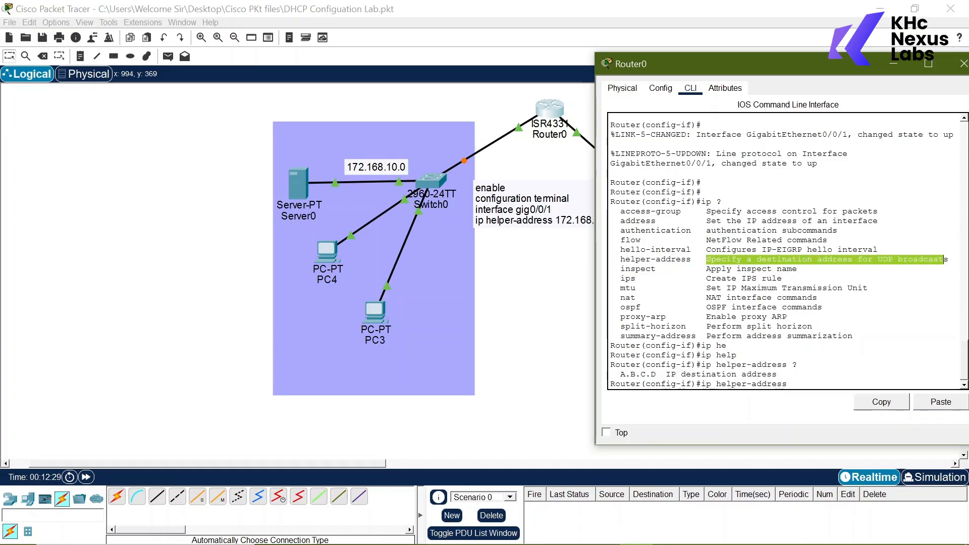
{"action": "left_click", "coordinate": [943, 260]}
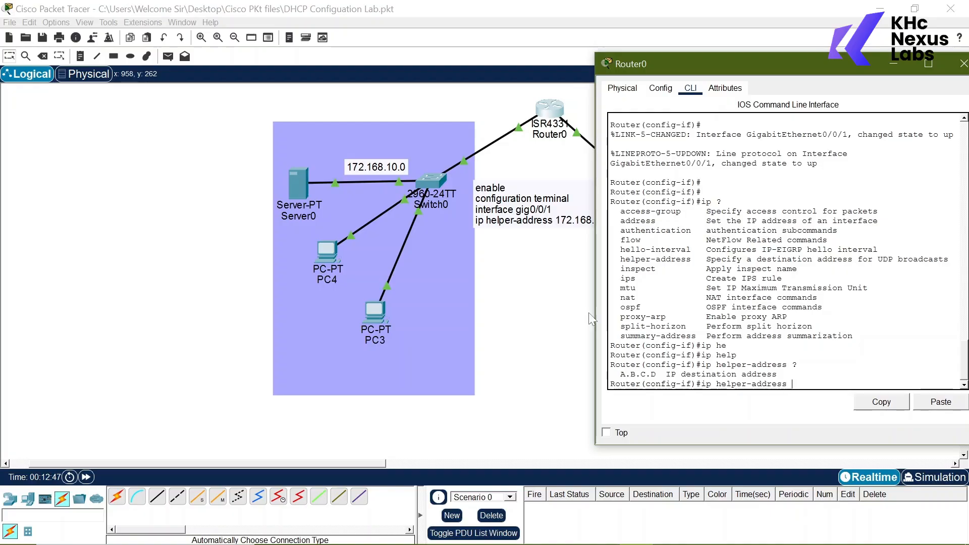
Delete Server0 from the 172.168.10.0 network
{"action": "left_click", "coordinate": [549, 309]}
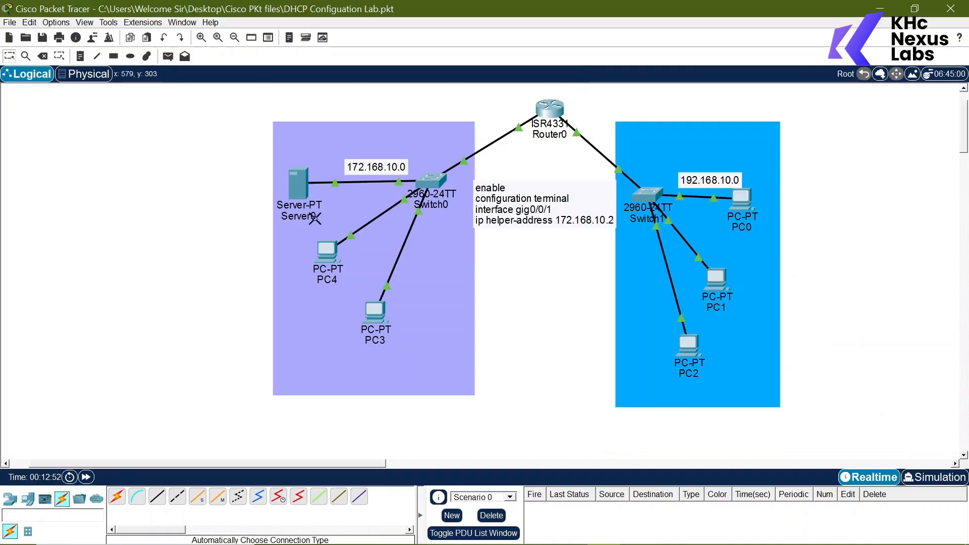
{"action": "key", "text": "Delete"}
{"action": "left_click", "coordinate": [302, 196]}
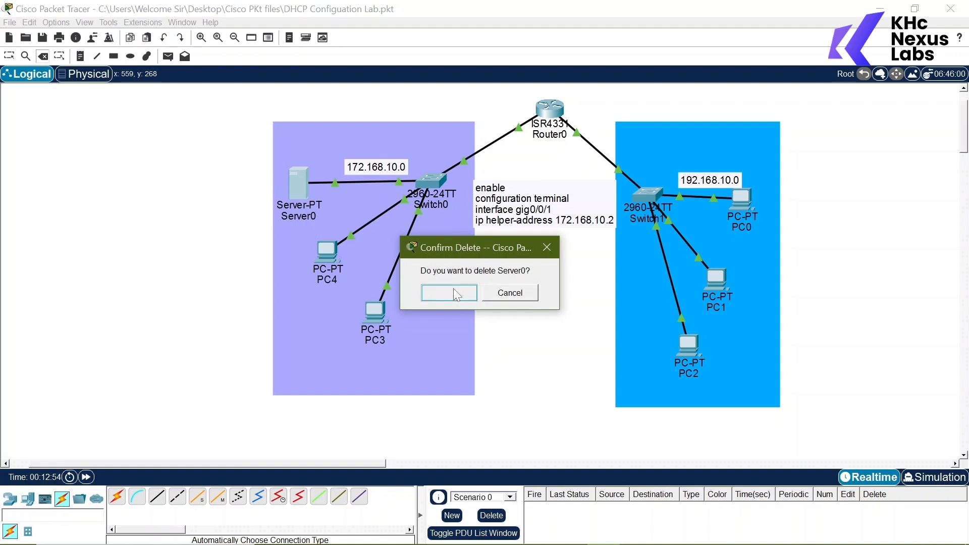
{"action": "left_click", "coordinate": [453, 293]}
Place a new Server-PT inside the 172.168.10.0 area, beside the network label
{"action": "left_click", "coordinate": [28, 499]}
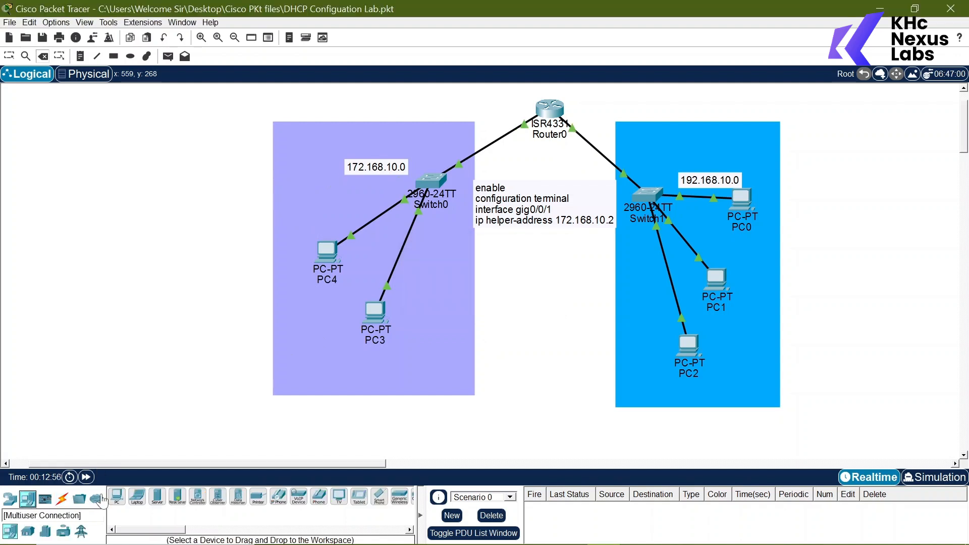
{"action": "left_click_drag", "start_coordinate": [158, 499], "coordinate": [228, 280]}
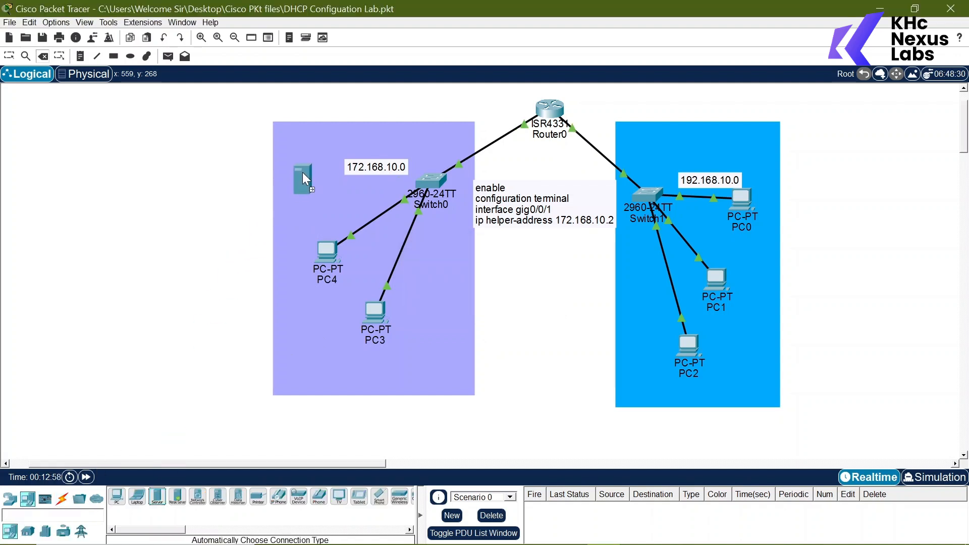
{"action": "left_click_drag", "start_coordinate": [303, 173], "coordinate": [306, 167]}
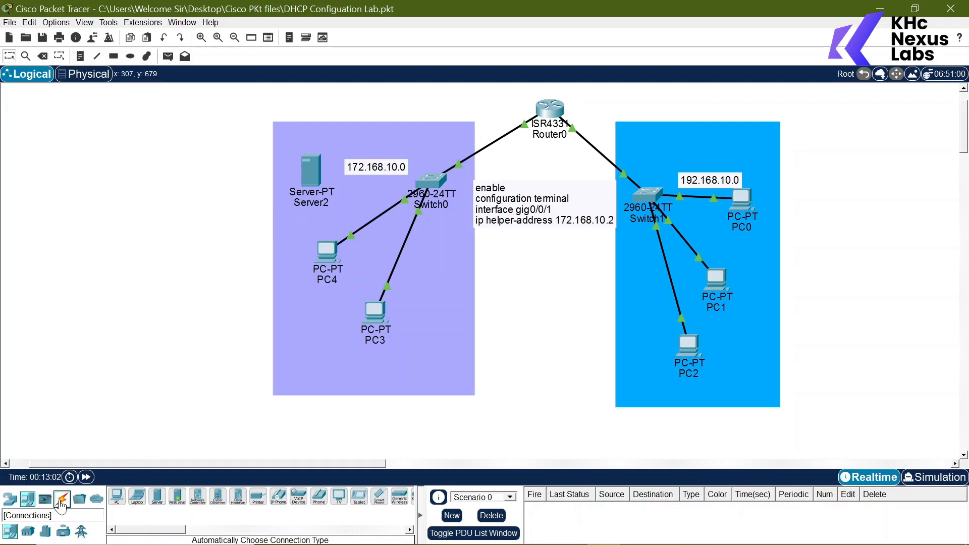
Connect Switch0 to the new server with an automatically chosen connection and align the server level with the switch
{"action": "left_click", "coordinate": [61, 500]}
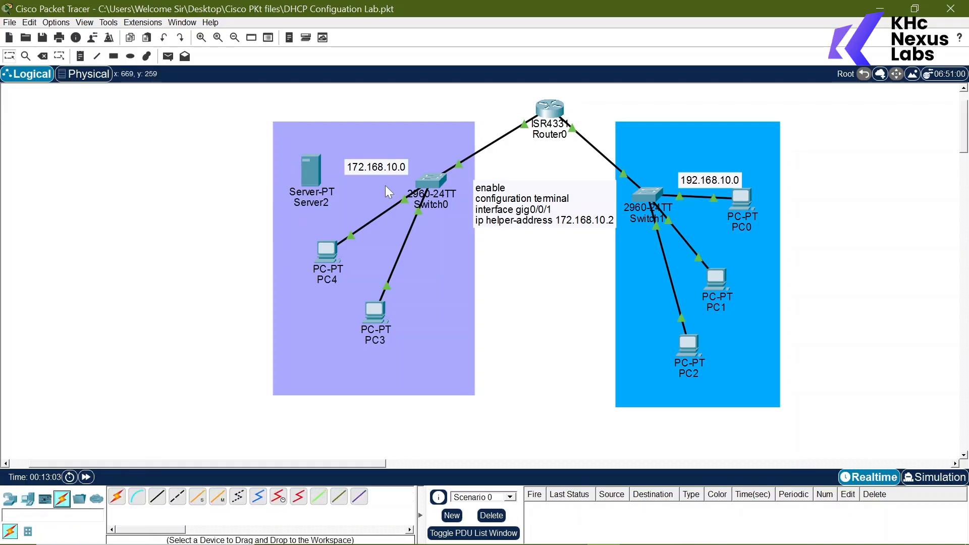
{"action": "left_click", "coordinate": [437, 187]}
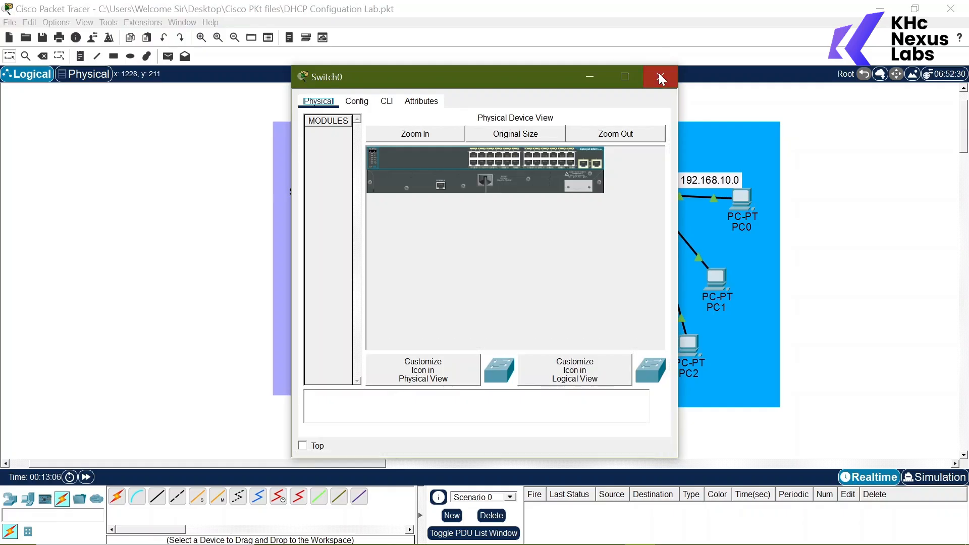
{"action": "left_click", "coordinate": [660, 78]}
{"action": "left_click", "coordinate": [117, 497]}
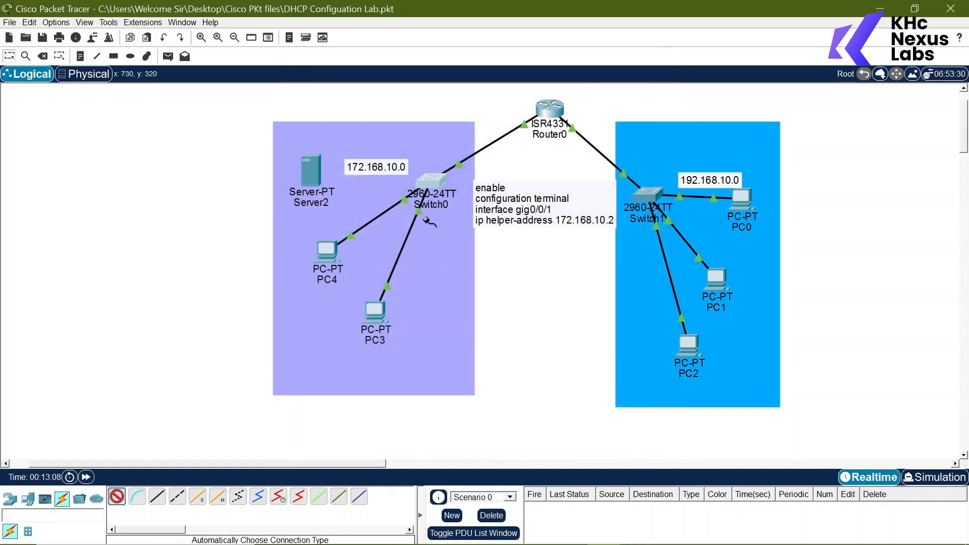
{"action": "left_click", "coordinate": [429, 184]}
{"action": "left_click", "coordinate": [310, 174]}
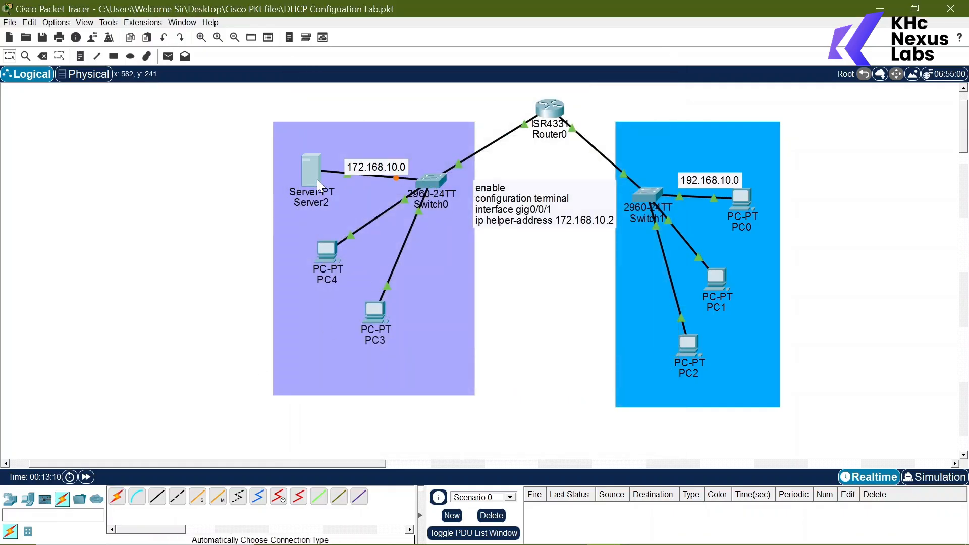
{"action": "left_click_drag", "start_coordinate": [317, 180], "coordinate": [317, 191]}
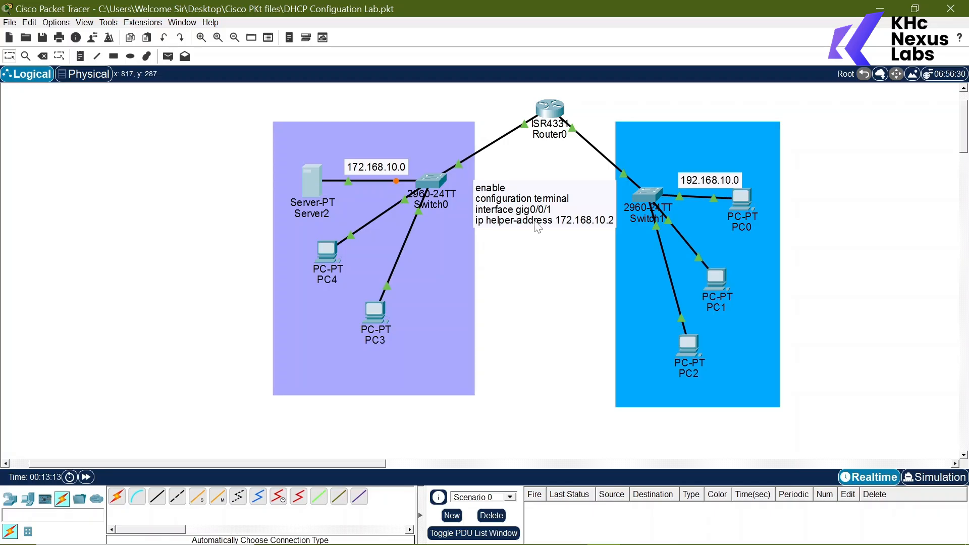
{"action": "left_click", "coordinate": [515, 320]}
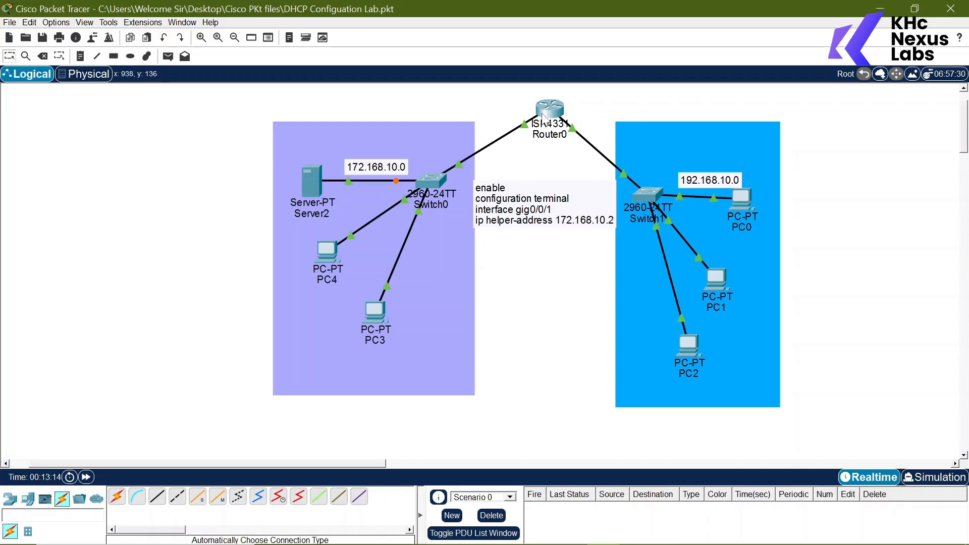
{"action": "left_click", "coordinate": [560, 117]}
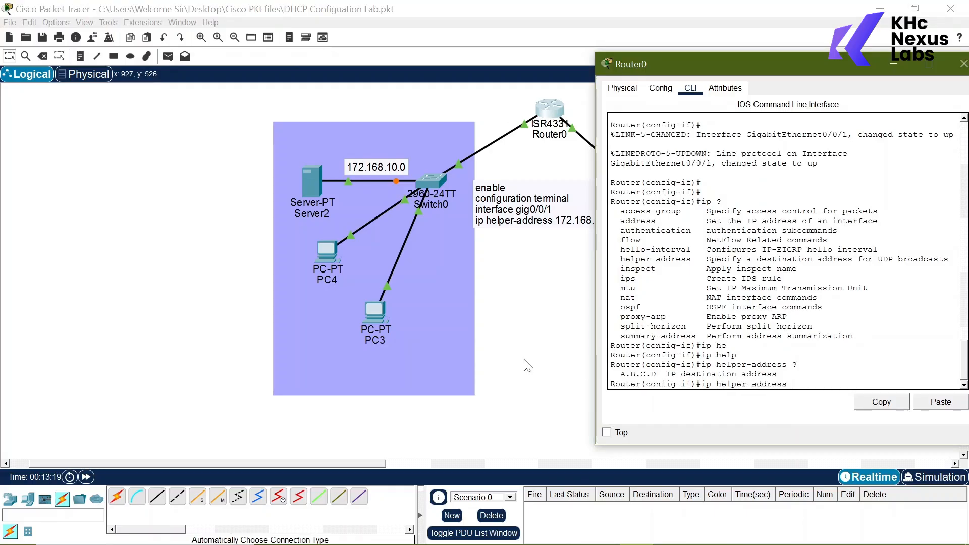
{"action": "left_click", "coordinate": [519, 341]}
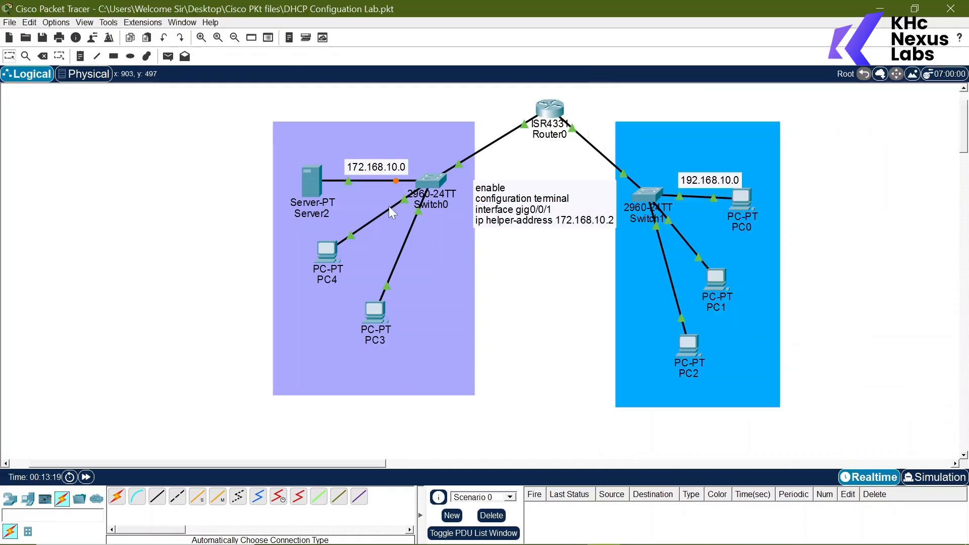
Set the IPv4 default gateway of Server2 to 172.168.10.1
{"action": "left_click", "coordinate": [309, 182]}
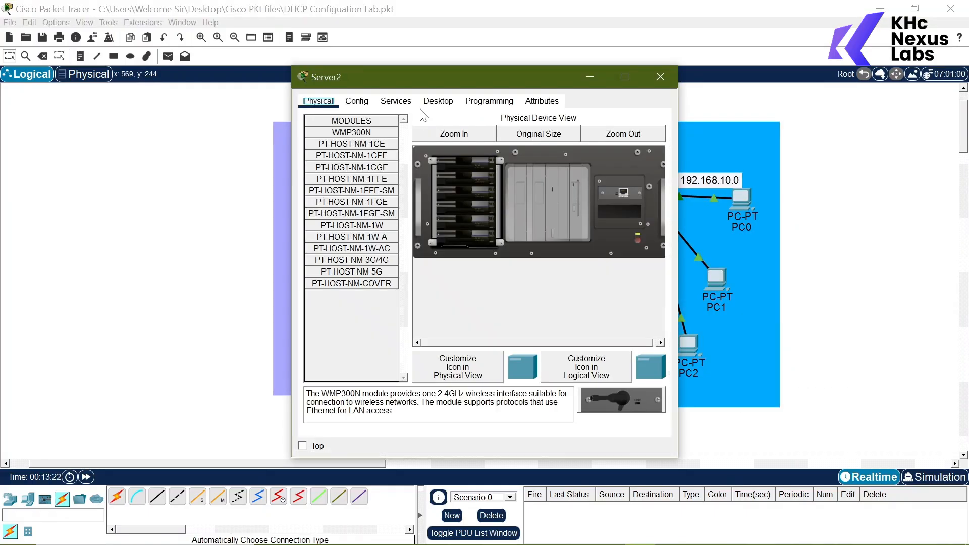
{"action": "left_click", "coordinate": [370, 104]}
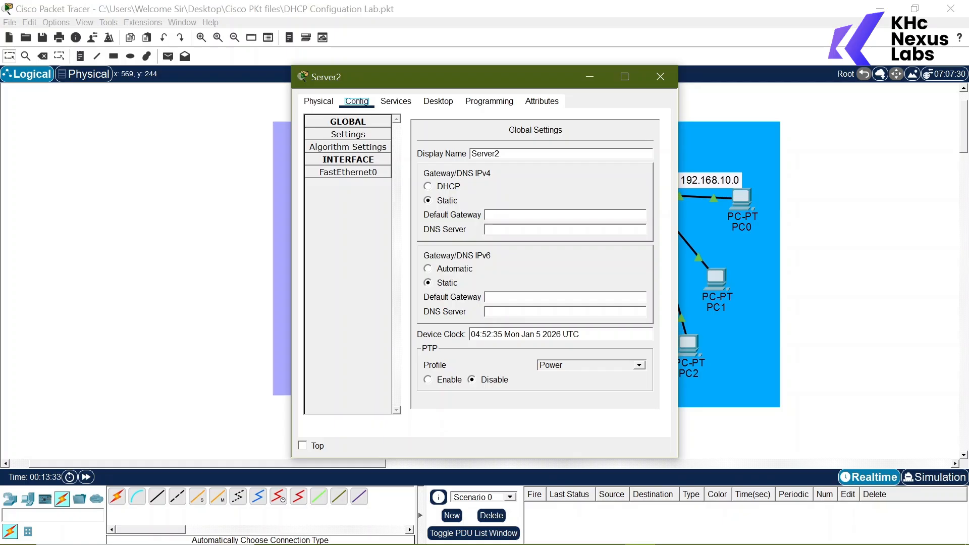
{"action": "left_click", "coordinate": [510, 215]}
{"action": "type", "text": "172.168"}
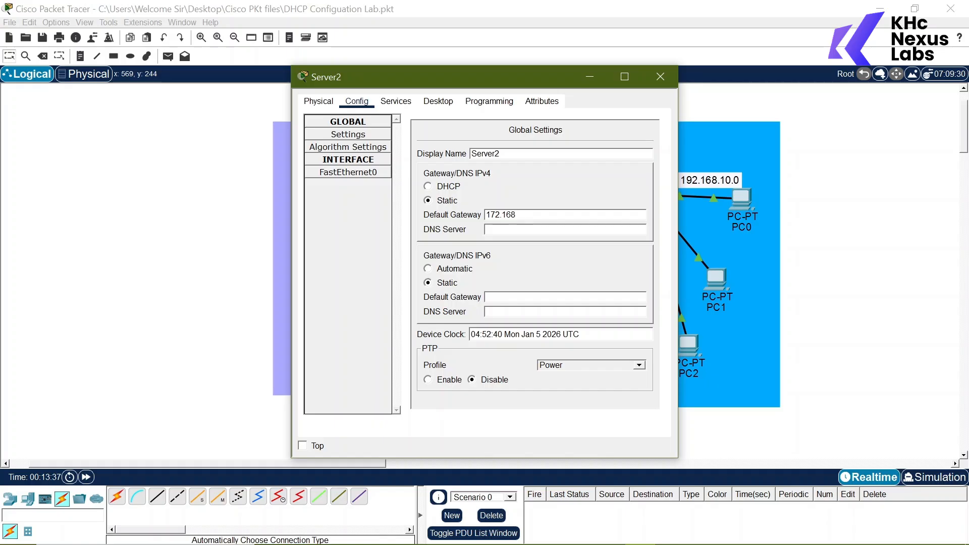
{"action": "type", "text": ".10.1"}
{"action": "left_click", "coordinate": [368, 272]}
{"action": "left_click_drag", "start_coordinate": [525, 89], "coordinate": [778, 140]}
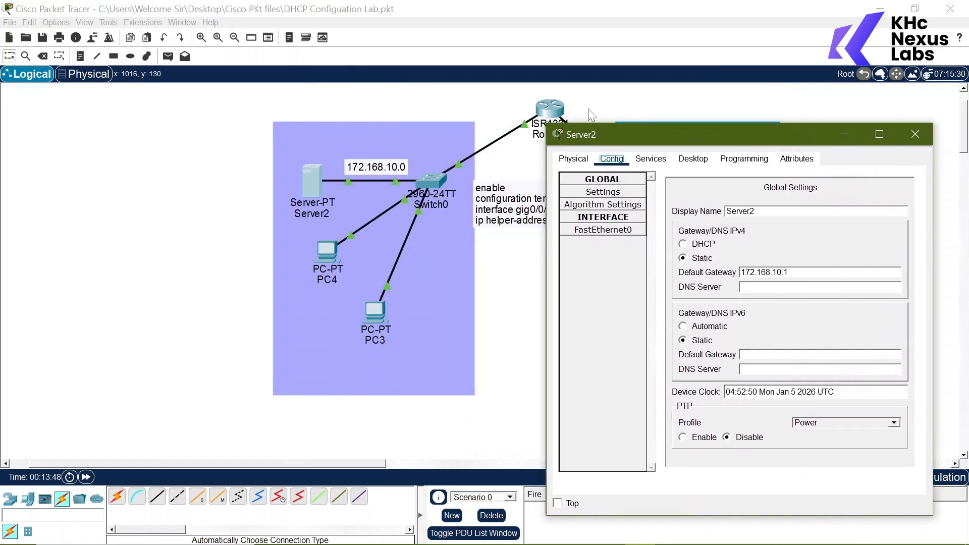
{"action": "left_click", "coordinate": [525, 133]}
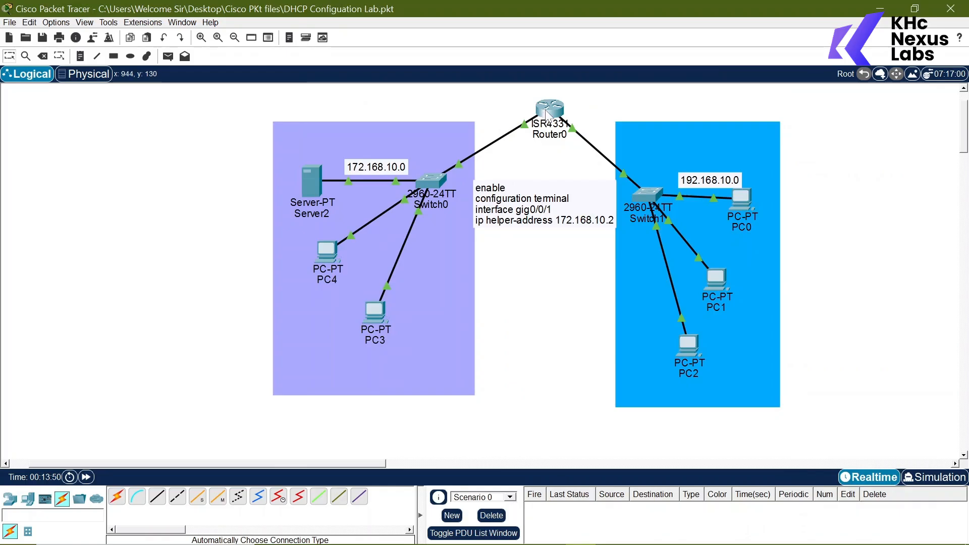
Assign static IPv4 address 172.168.10.2 with mask 255.255.255.0 to Server2's FastEthernet0 interface and close its window
{"action": "mouse_move", "coordinate": [546, 113]}
{"action": "left_click", "coordinate": [316, 186]}
{"action": "left_click_drag", "start_coordinate": [655, 134], "coordinate": [636, 112]}
{"action": "left_click", "coordinate": [582, 211]}
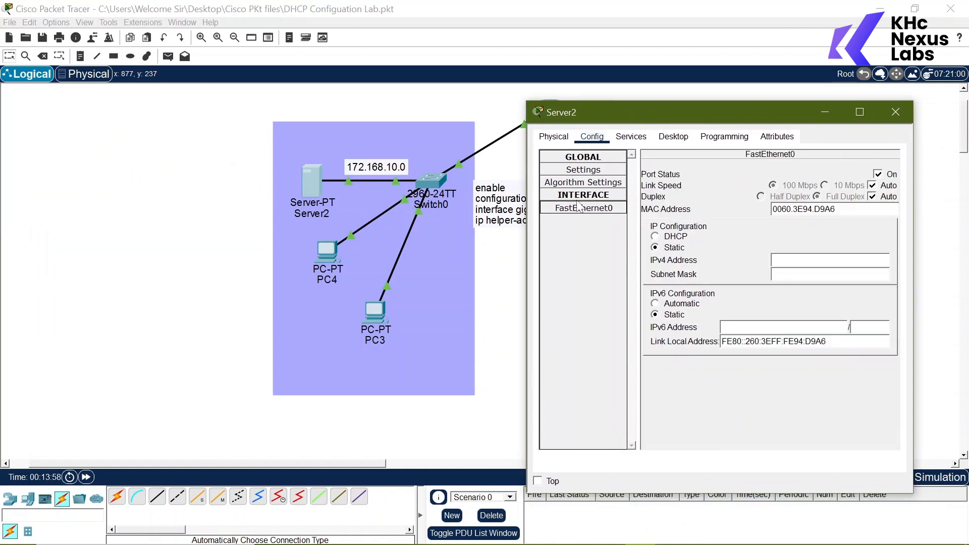
{"action": "left_click", "coordinate": [784, 260]}
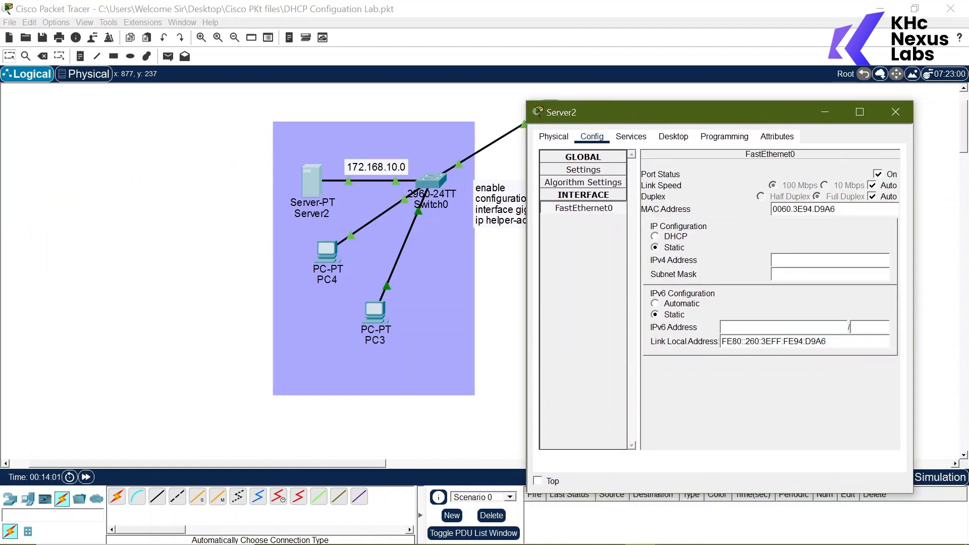
{"action": "type", "text": "172"}
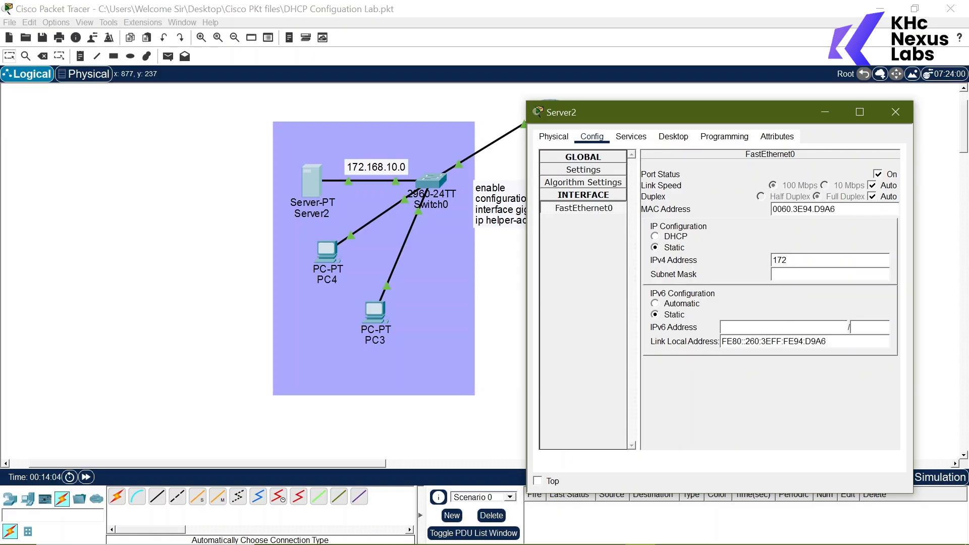
{"action": "type", "text": ".168.10.2"}
{"action": "key", "text": "Tab"}
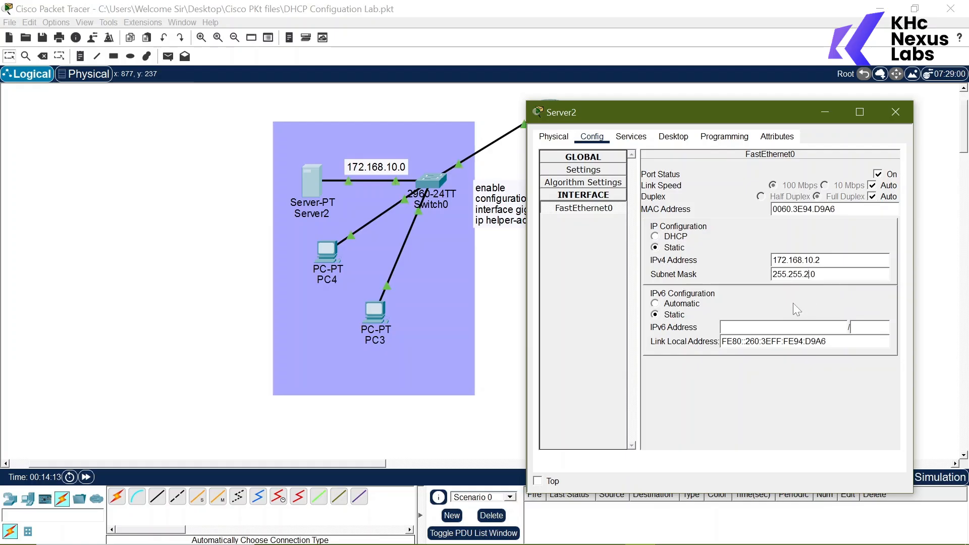
{"action": "type", "text": "255."}
{"action": "key", "text": "Tab"}
{"action": "left_click", "coordinate": [895, 111]}
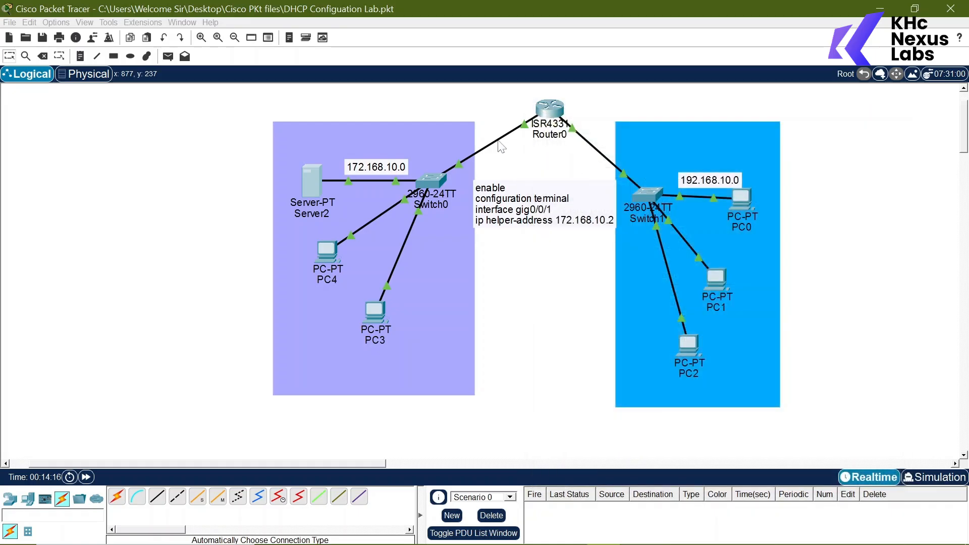
Complete the pending ip helper-address command on Router0 with 172.168.10.2 and close the router window
{"action": "left_click", "coordinate": [550, 113]}
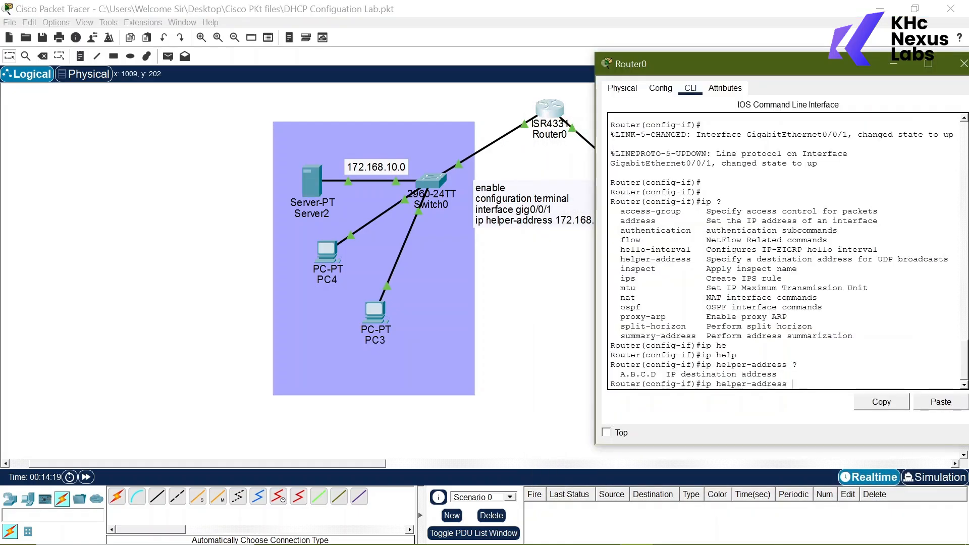
{"action": "type", "text": "172.168"}
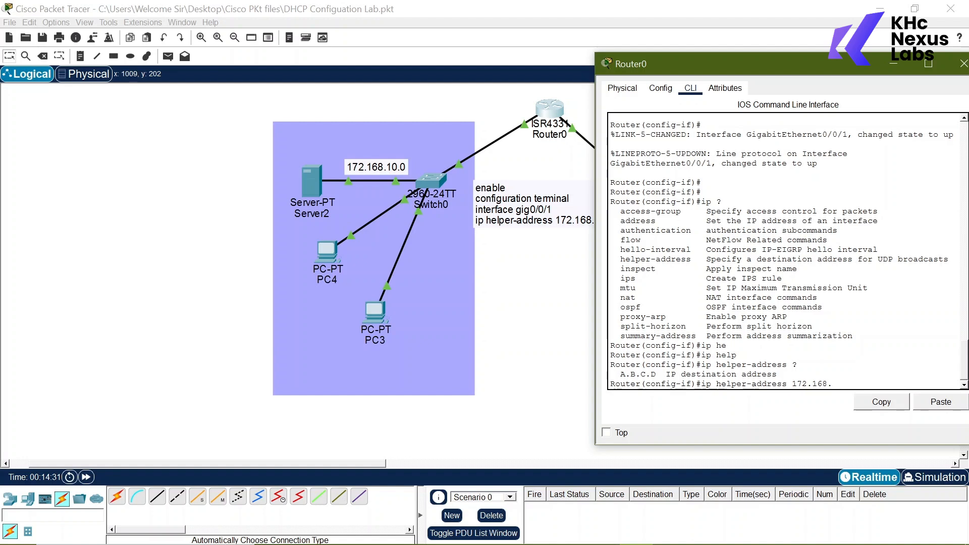
{"action": "type", "text": ".10.2"}
{"action": "key", "text": "Return"}
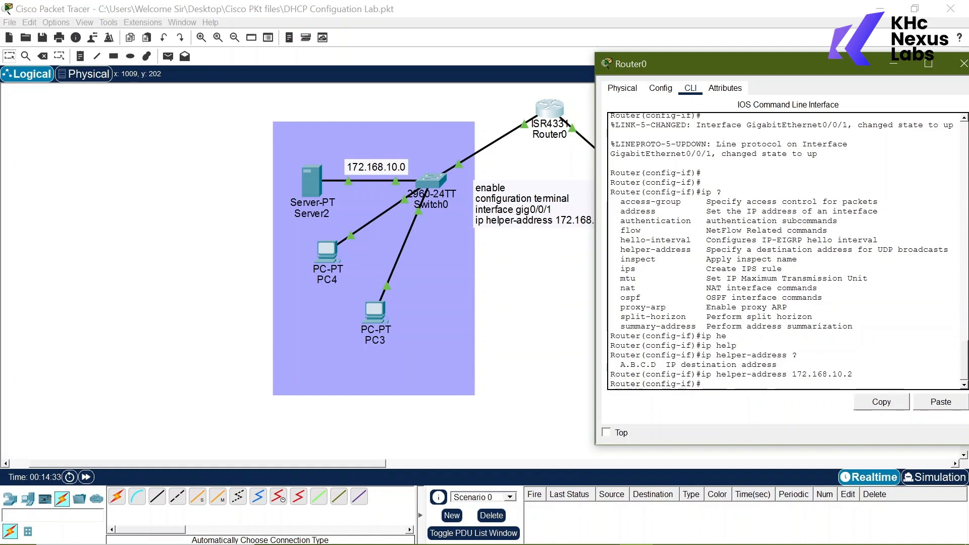
{"action": "key", "text": "Return"}
{"action": "key", "text": "Return"}
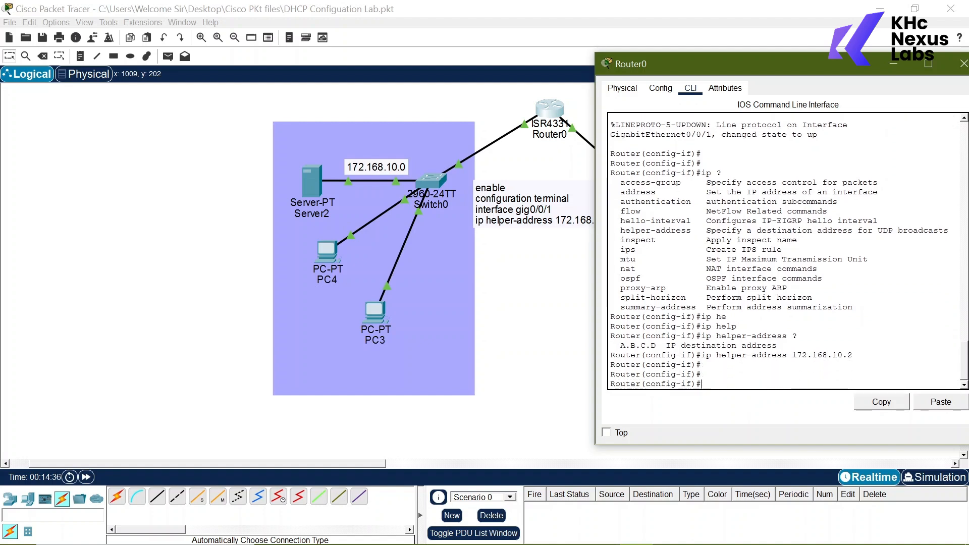
{"action": "left_click", "coordinate": [963, 63]}
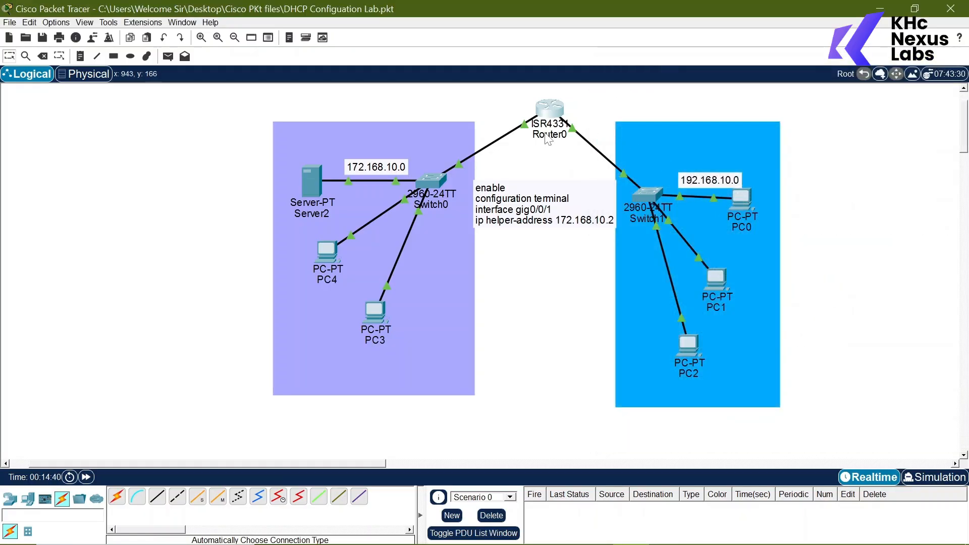
Open the DHCP service settings of Server2, moving its window clear of the left-hand network
{"action": "mouse_move", "coordinate": [549, 131]}
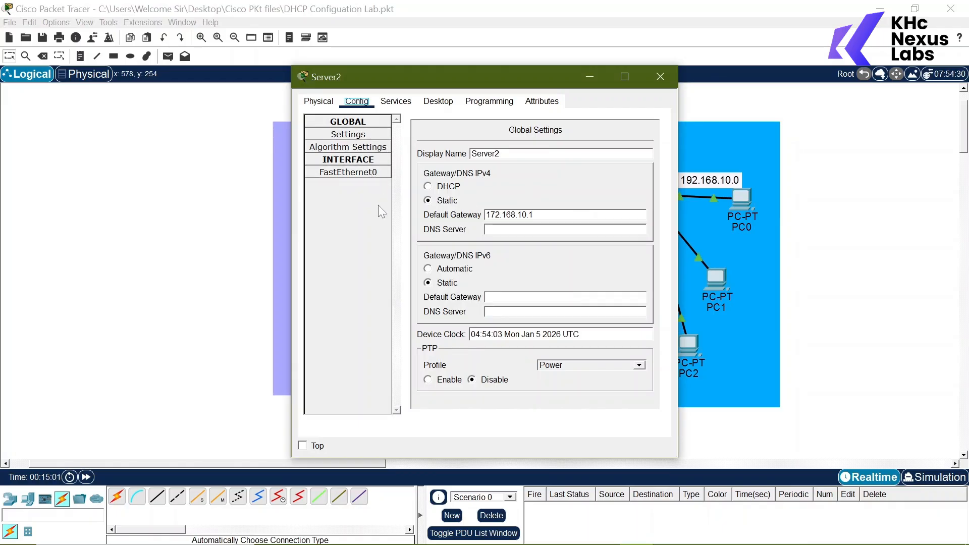
{"action": "left_click_drag", "start_coordinate": [463, 78], "coordinate": [671, 35]}
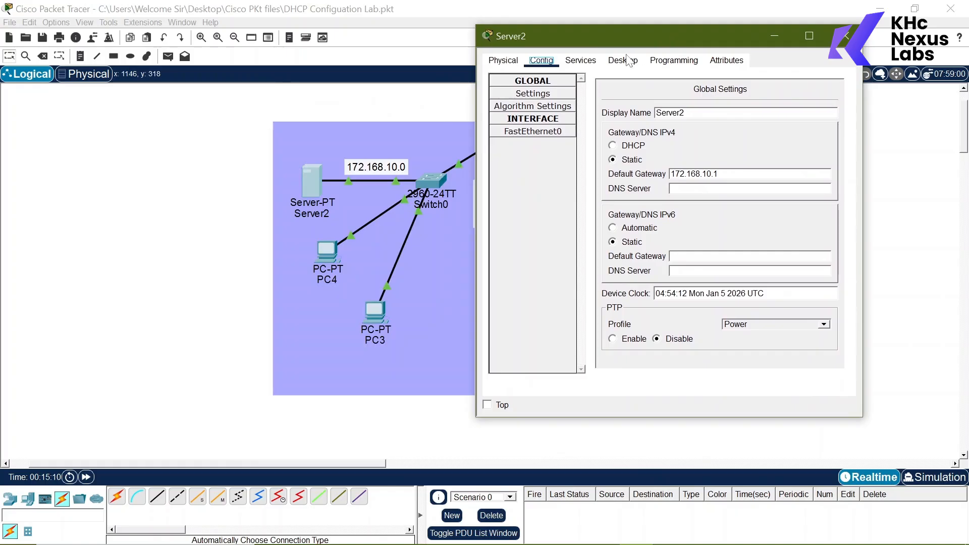
{"action": "left_click", "coordinate": [581, 61]}
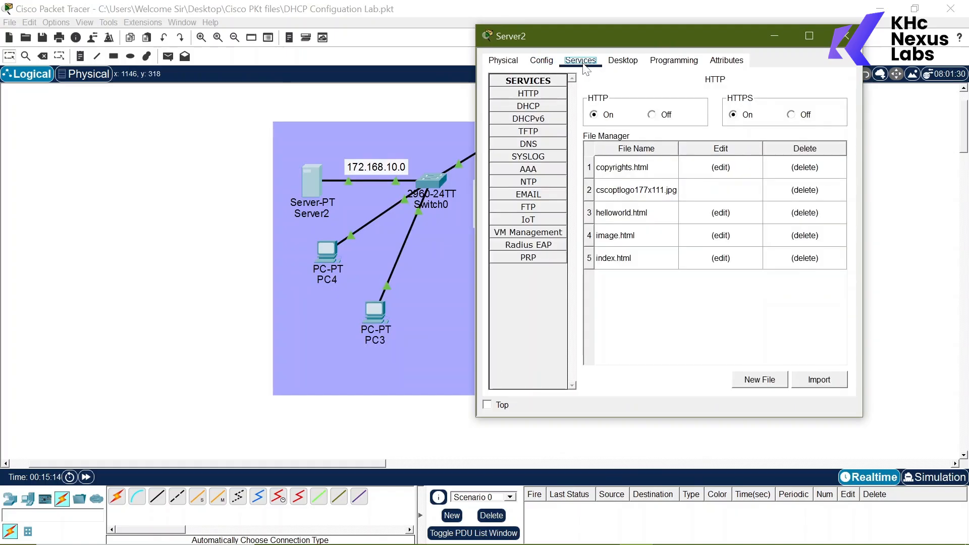
{"action": "left_click", "coordinate": [545, 94]}
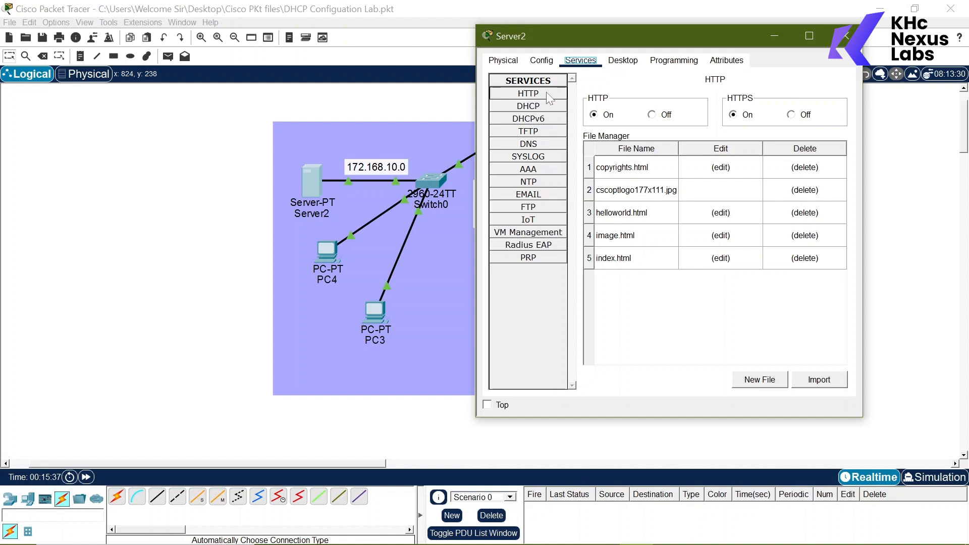
{"action": "left_click", "coordinate": [528, 106]}
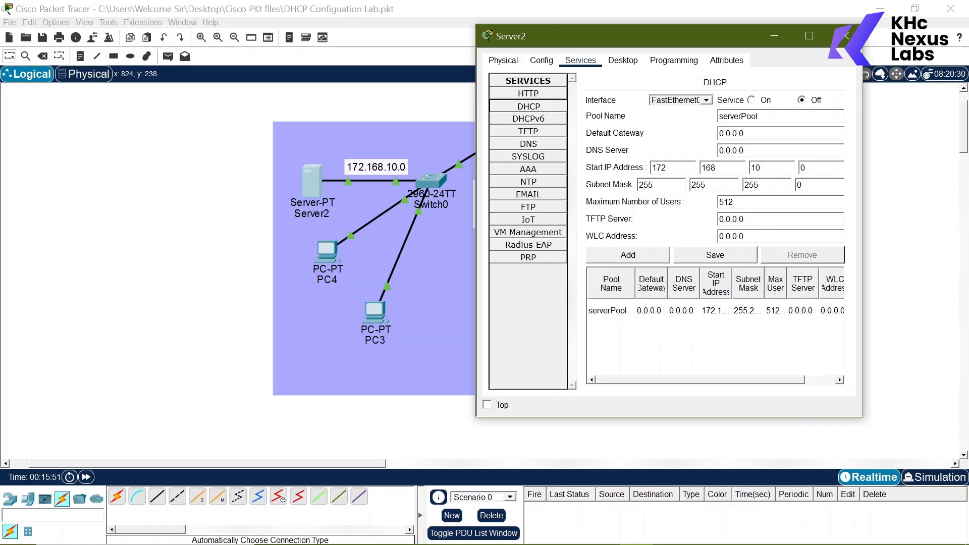
Set the DHCP pool name to KHc1 and its default gateway to 172.168.10.1
{"action": "left_click_drag", "start_coordinate": [769, 116], "coordinate": [718, 116]}
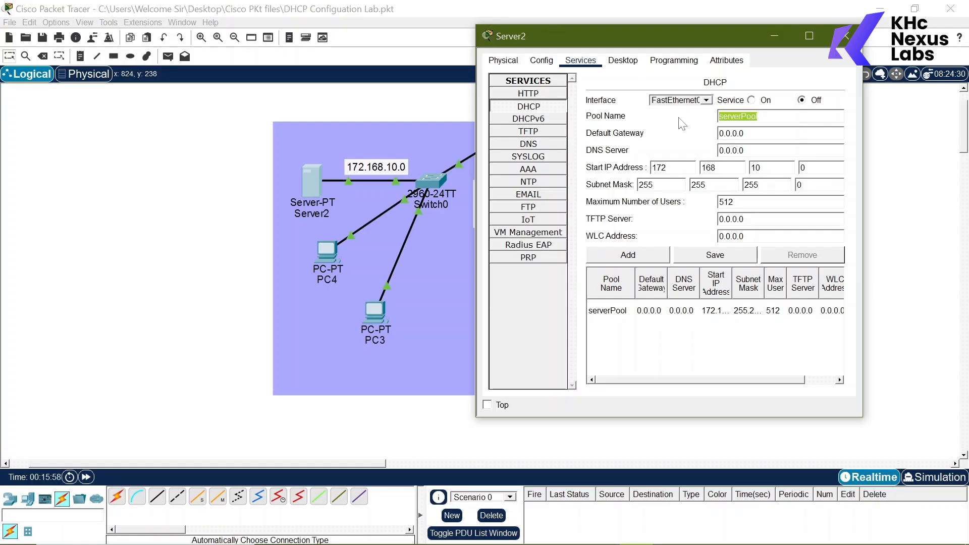
{"action": "type", "text": "KHc1"}
{"action": "key", "text": "Tab"}
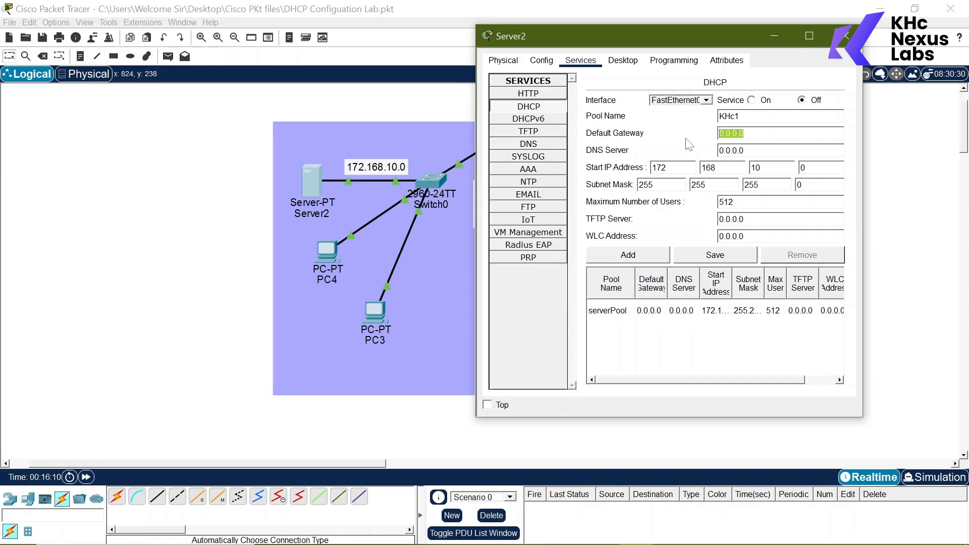
{"action": "type", "text": "172.168.10.1"}
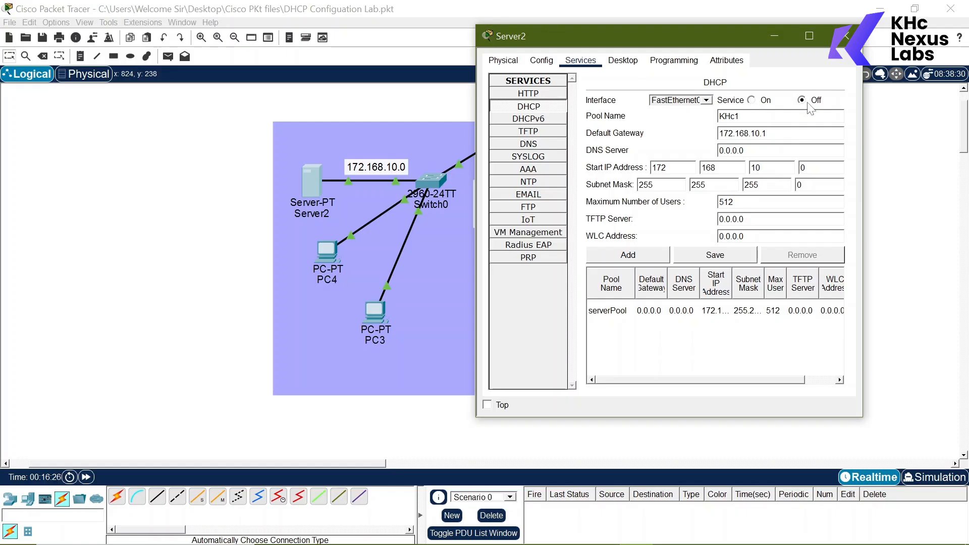
Turn on the DHCP service and save the KHc1 pool with a maximum of 25 users, then close Server2's window
{"action": "left_click", "coordinate": [752, 100]}
{"action": "double_click", "coordinate": [725, 202]}
{"action": "type", "text": "25"}
{"action": "left_click", "coordinate": [693, 217]}
{"action": "left_click", "coordinate": [720, 258]}
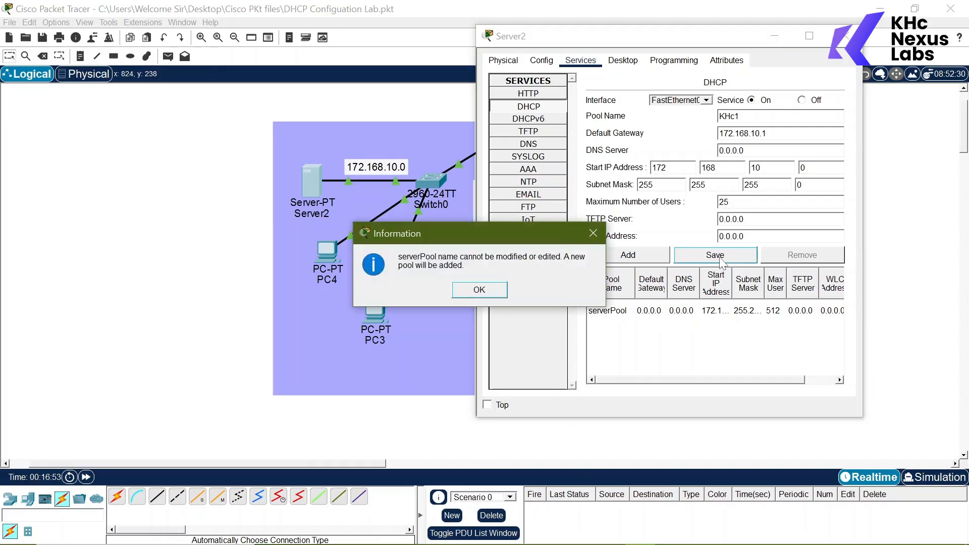
{"action": "left_click", "coordinate": [486, 295]}
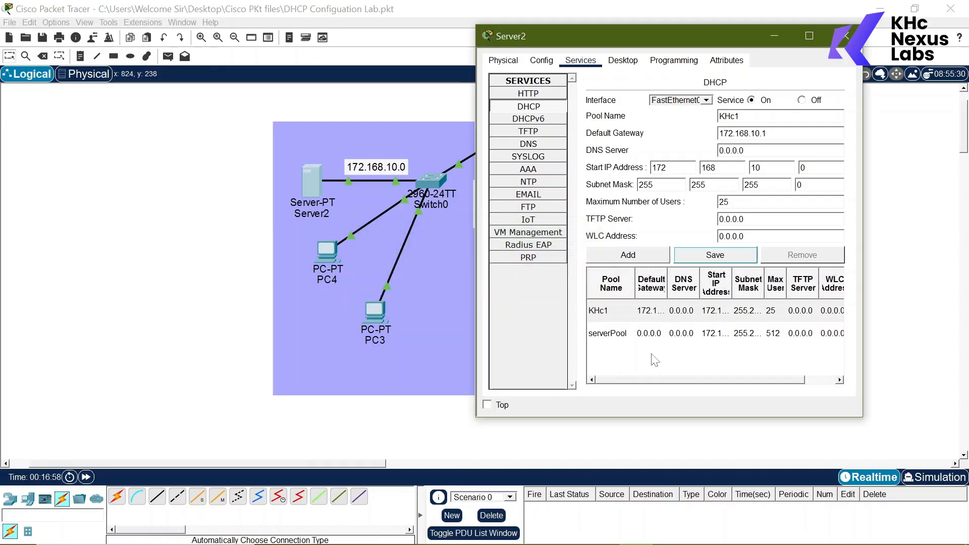
{"action": "mouse_move", "coordinate": [649, 379]}
{"action": "left_mouse_down"}
{"action": "mouse_move", "coordinate": [678, 379]}
{"action": "mouse_move", "coordinate": [655, 378]}
{"action": "left_mouse_up"}
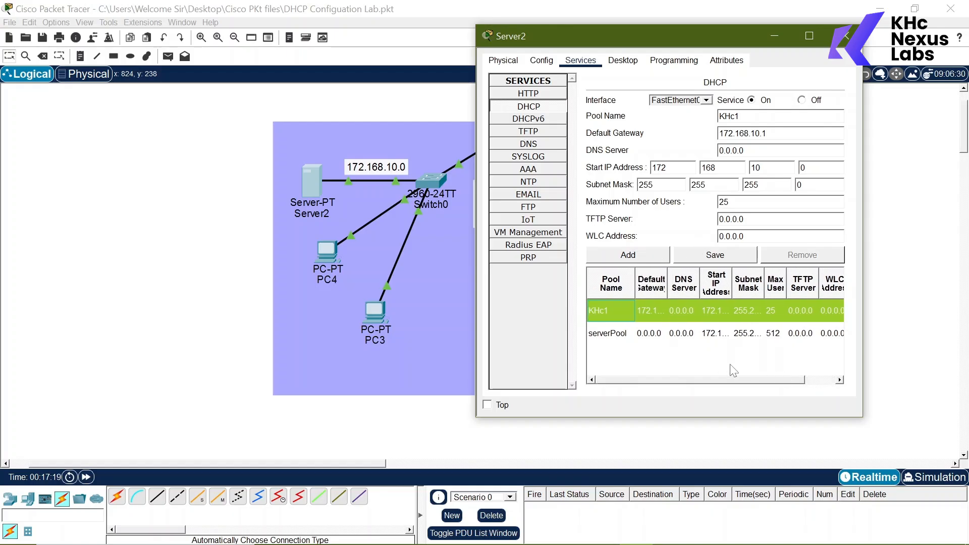
{"action": "left_click", "coordinate": [845, 36]}
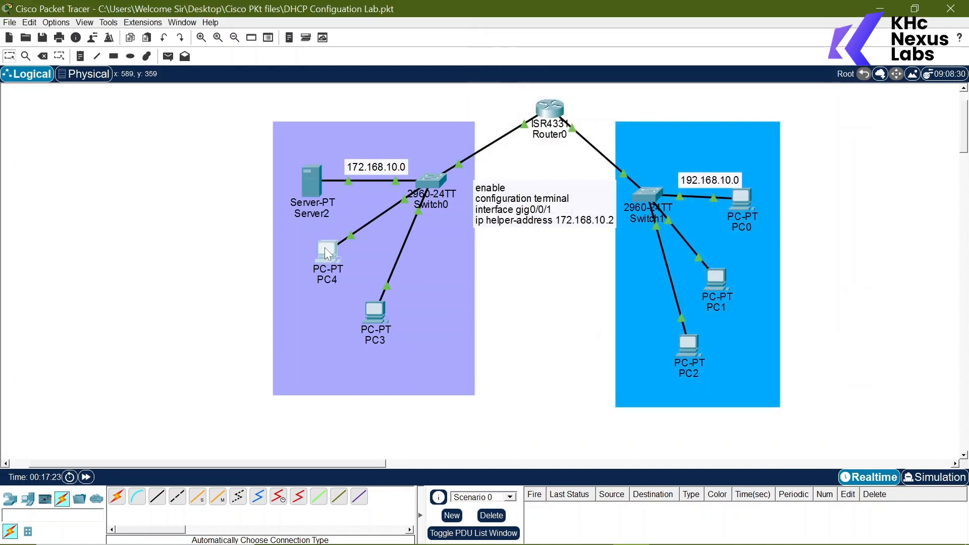
Switch PC4's FastEthernet0 IP configuration to DHCP and move its window away from Router0
{"action": "left_click", "coordinate": [328, 254]}
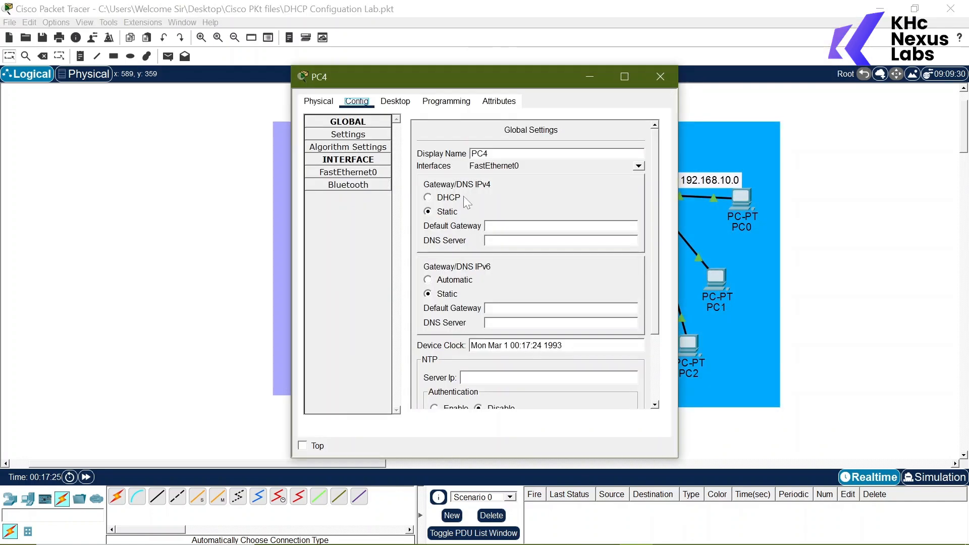
{"action": "left_click", "coordinate": [375, 174]}
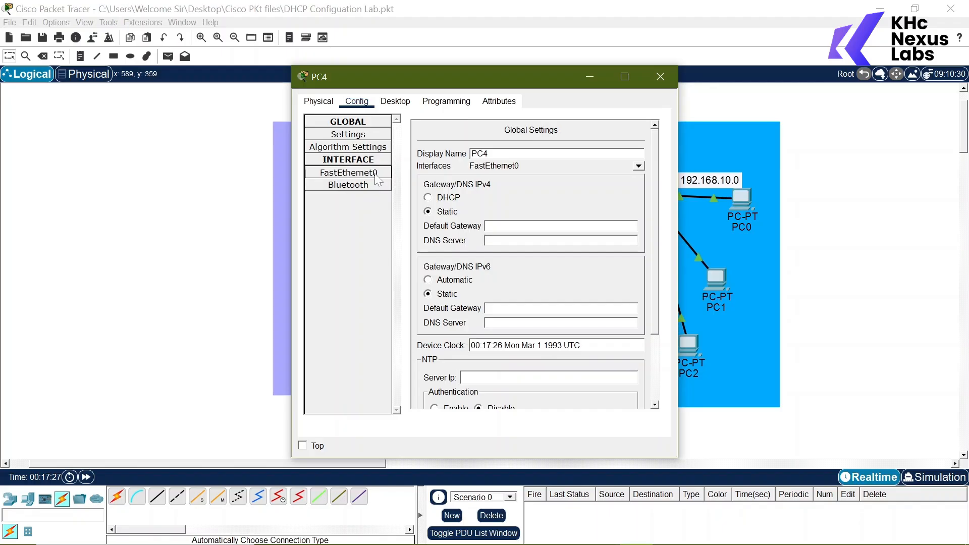
{"action": "left_click", "coordinate": [420, 202]}
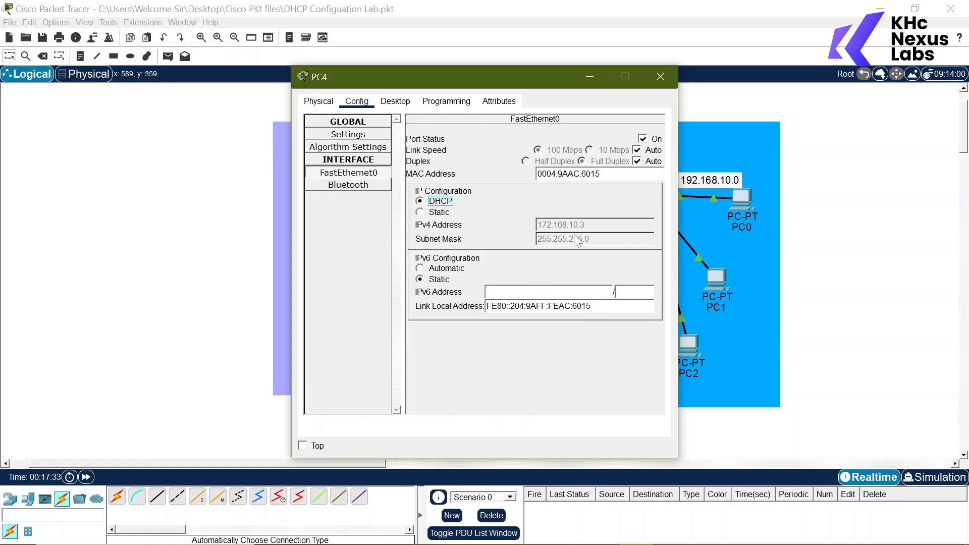
{"action": "left_click_drag", "start_coordinate": [488, 82], "coordinate": [280, 75]}
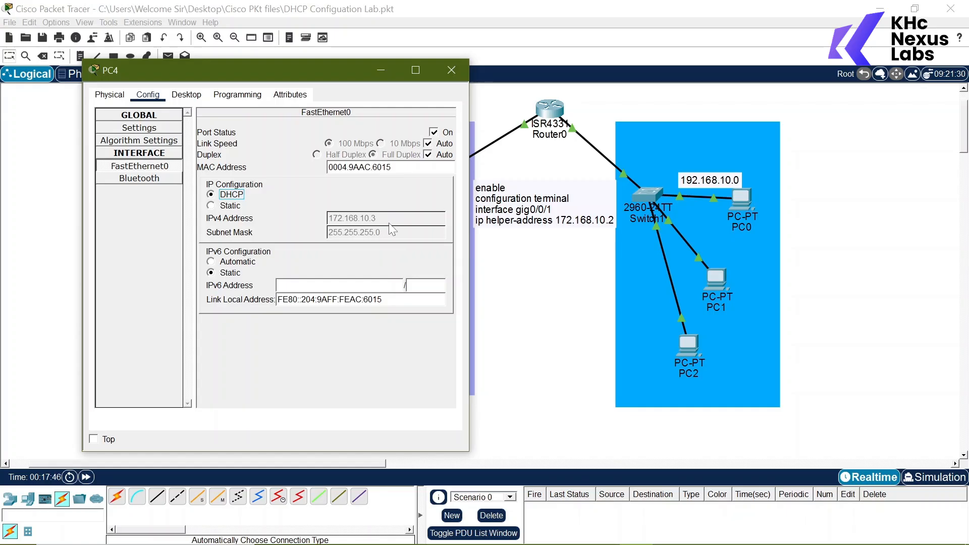
List the available interface commands and ip subcommands in Router0's interface configuration mode, then close the router window
{"action": "left_click", "coordinate": [548, 115]}
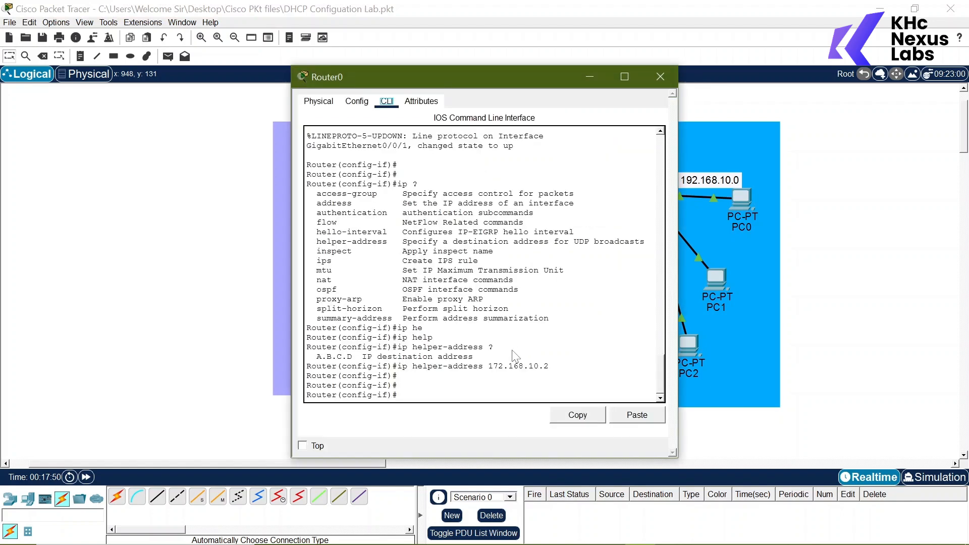
{"action": "key", "text": "Return"}
{"action": "key", "text": "Return"}
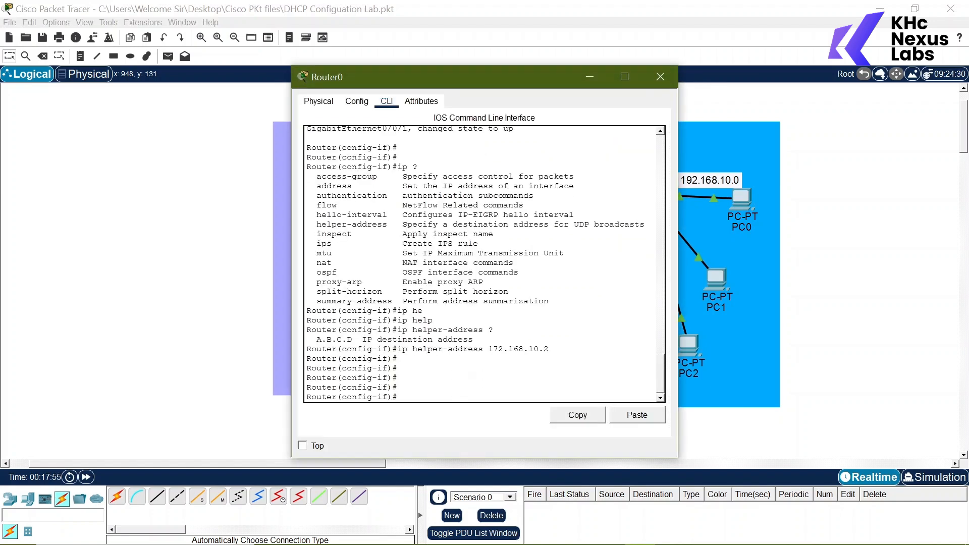
{"action": "type", "text": "?q"}
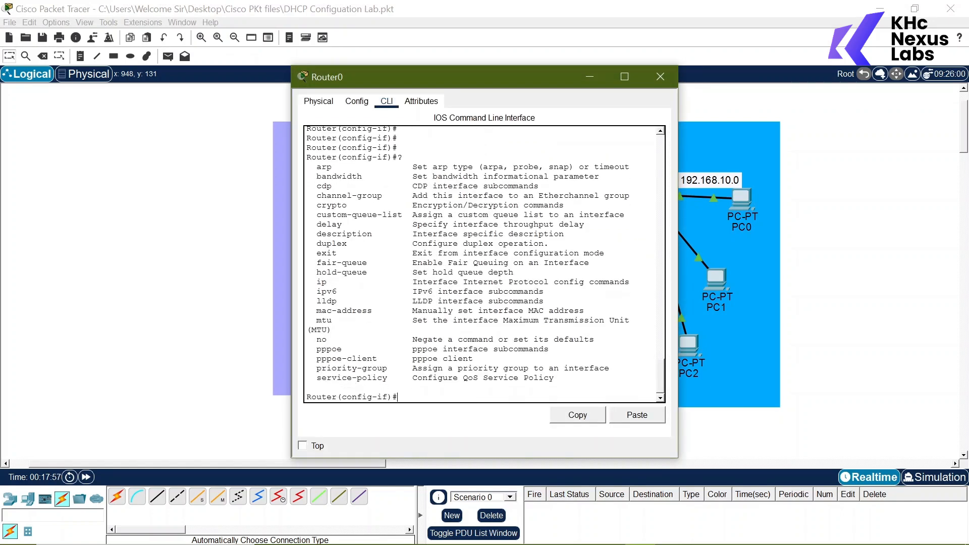
{"action": "type", "text": "ip "}
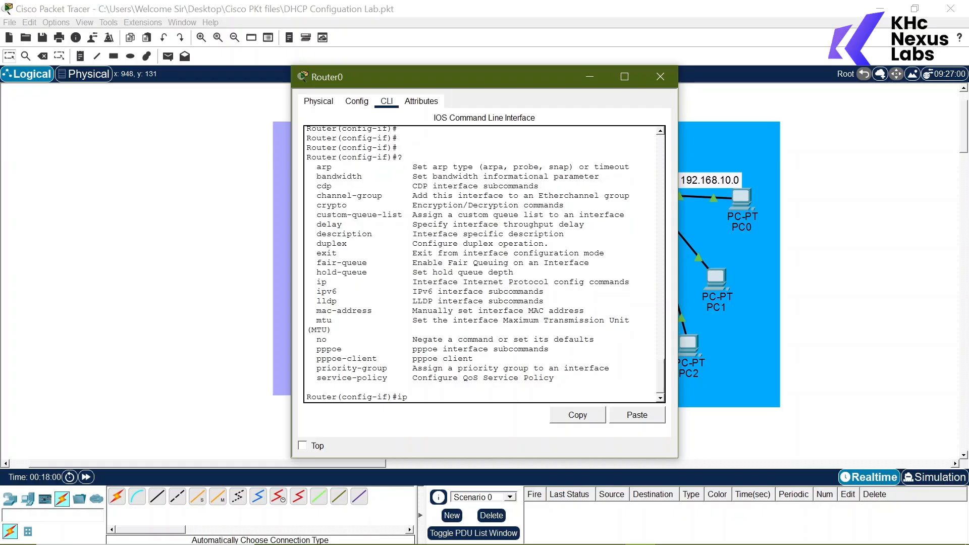
{"action": "type", "text": "?"}
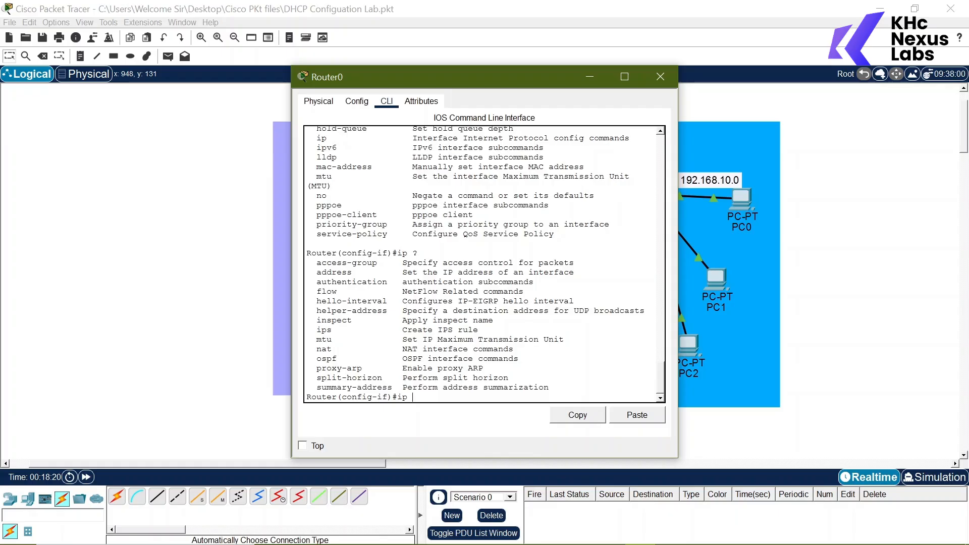
{"action": "left_click", "coordinate": [660, 76]}
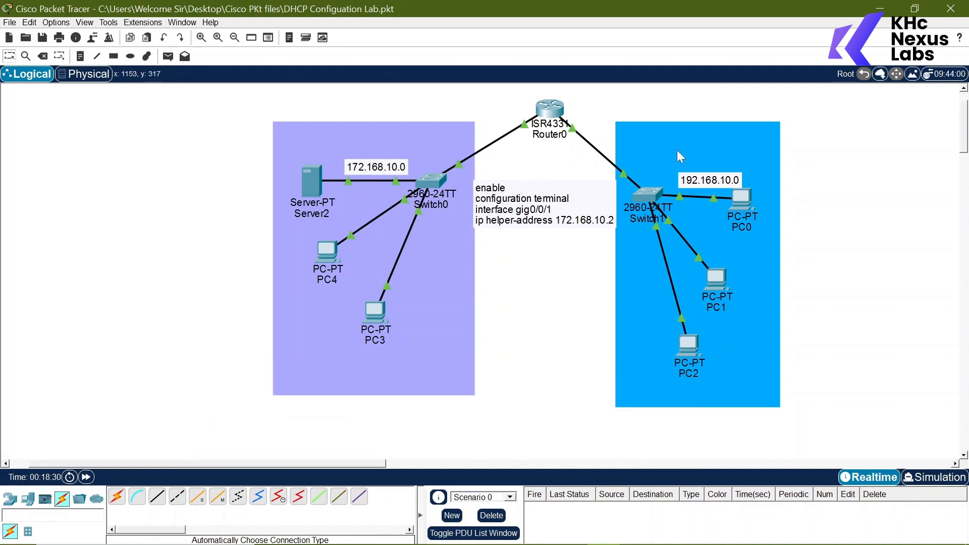
In Server2's DHCP service, enter the pool name KHc2 and default gateway 192.168.10.1 for a second pool
{"action": "left_click", "coordinate": [315, 183]}
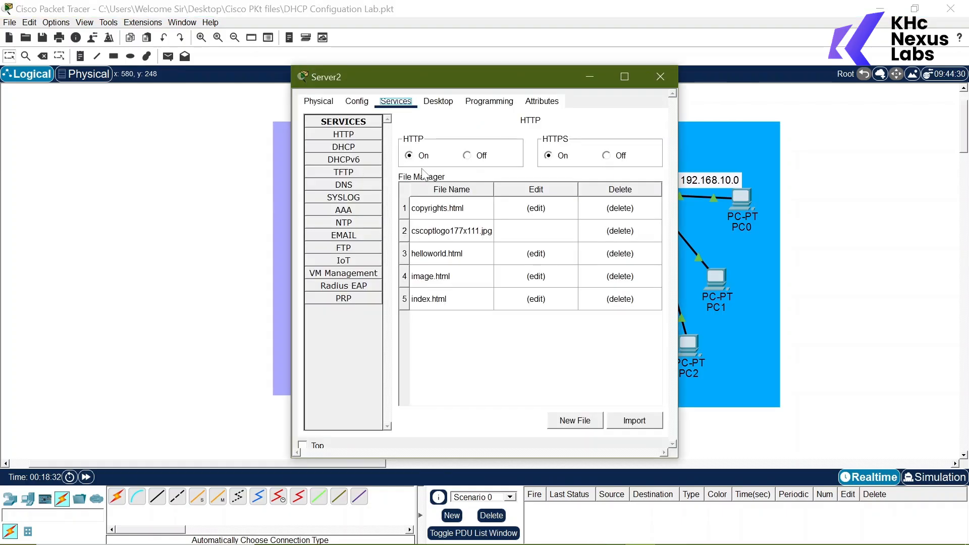
{"action": "left_click", "coordinate": [358, 147]}
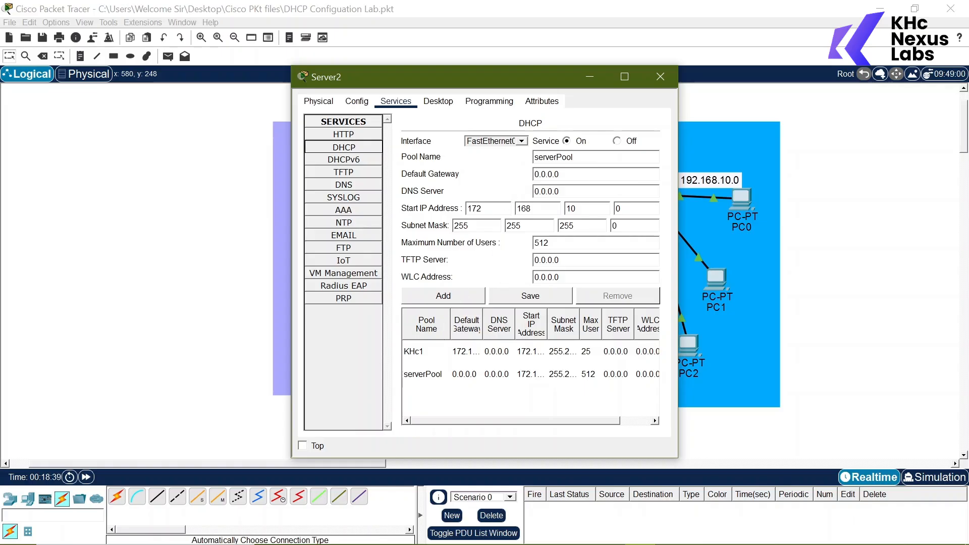
{"action": "left_click", "coordinate": [453, 296]}
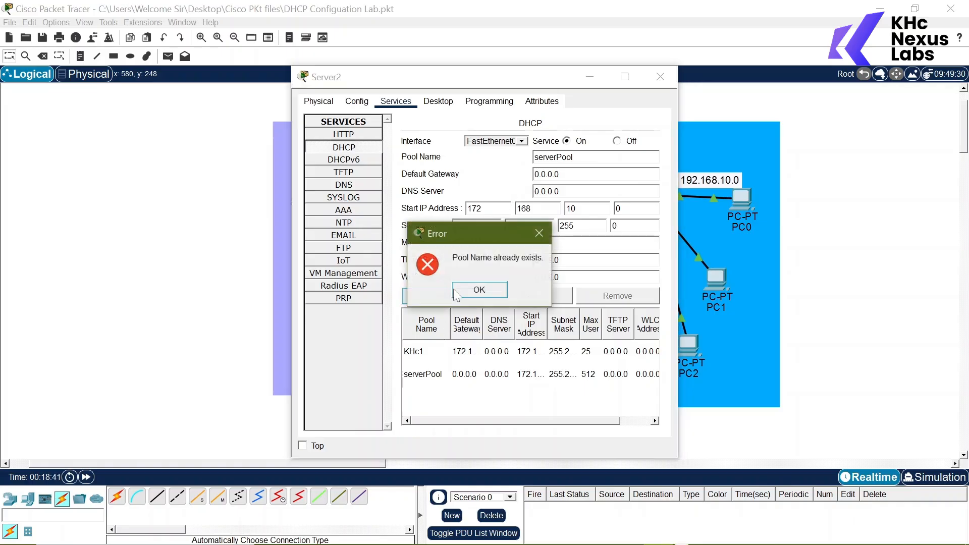
{"action": "left_click", "coordinate": [501, 292]}
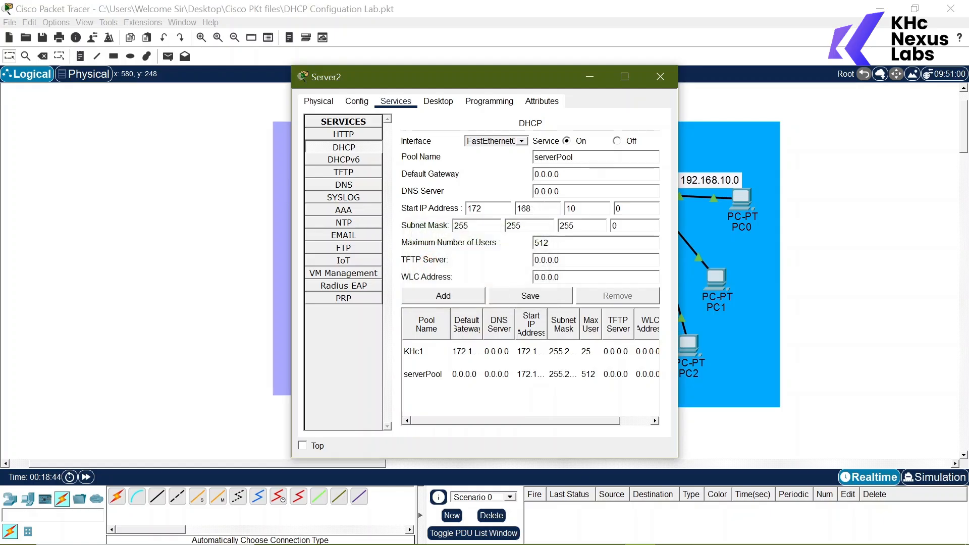
{"action": "double_click", "coordinate": [554, 158]}
{"action": "type", "text": "KHc2"}
{"action": "left_click", "coordinate": [560, 174]}
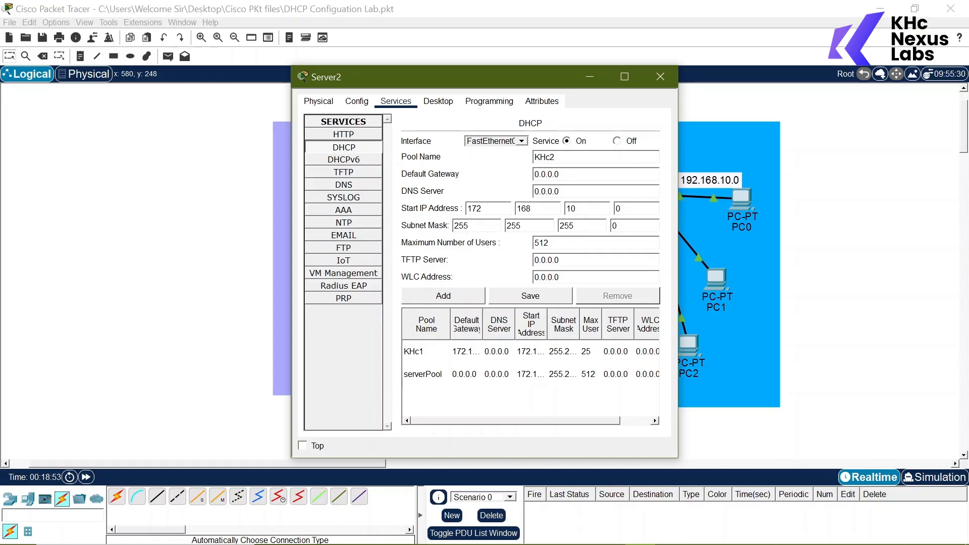
{"action": "key", "text": "ctrl+a"}
{"action": "type", "text": "192.168.10.1"}
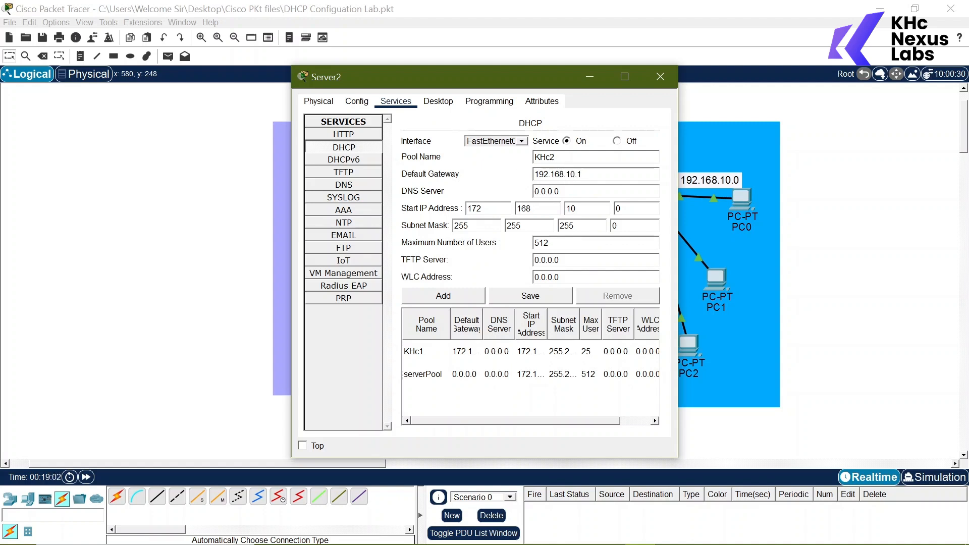
Set the start IP address to 192.168.10.5 and maximum users to 20, and add KHc2 as a new pool
{"action": "key", "text": "BackSpace"}
{"action": "type", "text": "9"}
{"action": "type", "text": "5"}
{"action": "key", "text": "BackSpace"}
{"action": "key", "text": "BackSpace"}
{"action": "key", "text": "BackSpace"}
{"action": "type", "text": "20"}
{"action": "left_click", "coordinate": [504, 258]}
{"action": "left_click", "coordinate": [456, 299]}
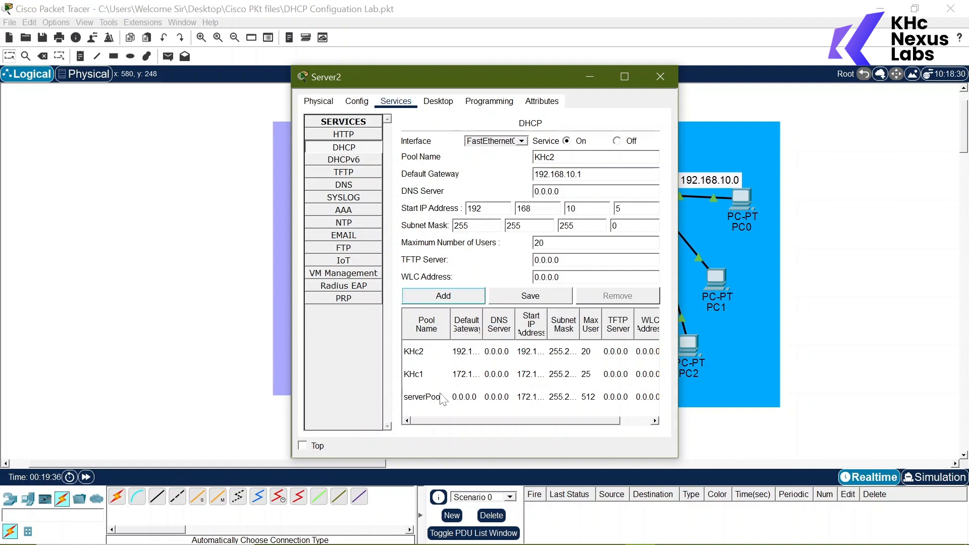
{"action": "left_click", "coordinate": [423, 354]}
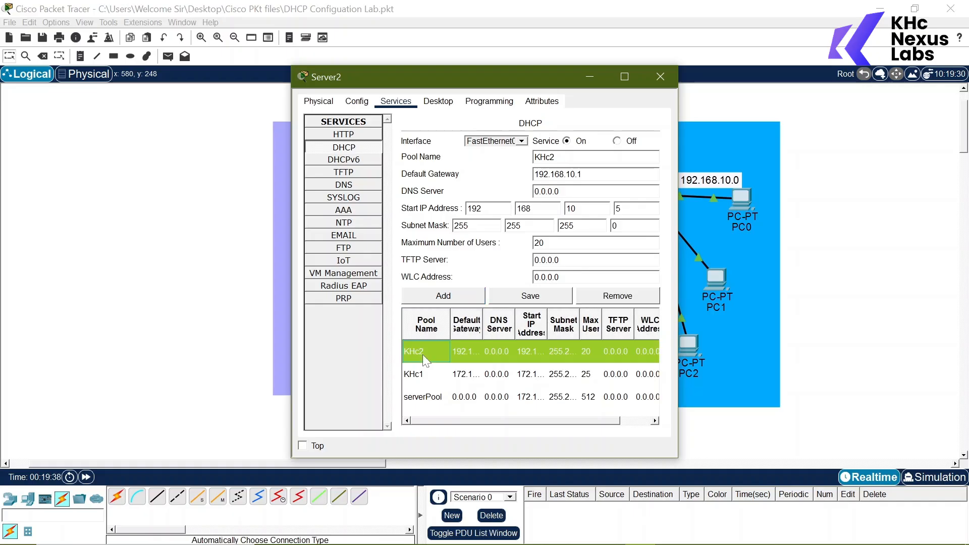
{"action": "left_click", "coordinate": [424, 372]}
Close Server2's window and switch PC2's IPv4 gateway and DNS setting to DHCP
{"action": "left_click", "coordinate": [784, 185]}
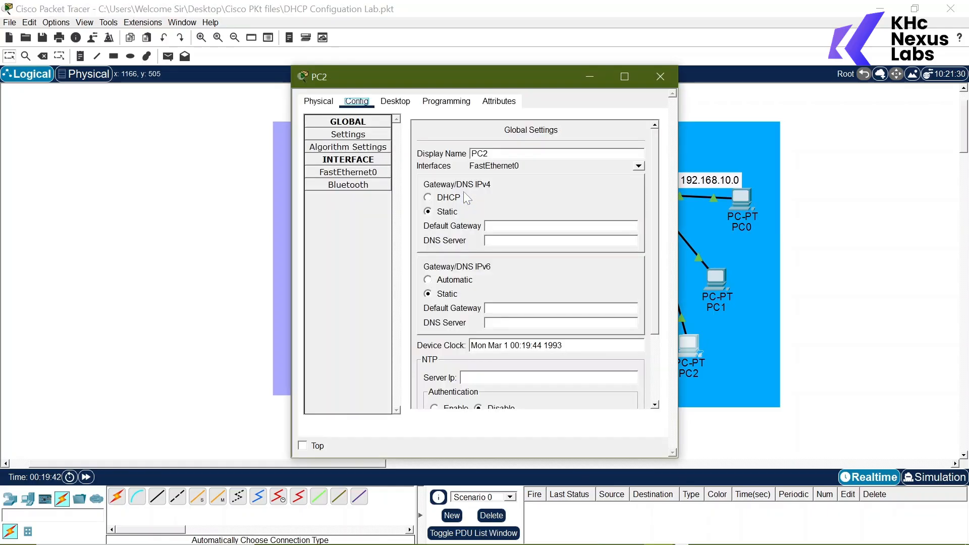
{"action": "left_click", "coordinate": [427, 199]}
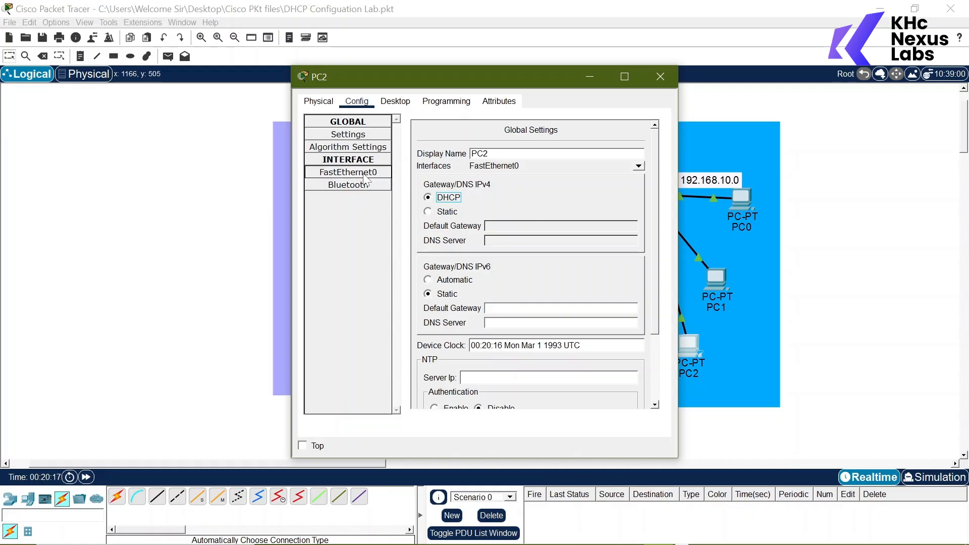
{"action": "scroll", "coordinate": [507, 263], "scroll_direction": "down", "scroll_amount": 2}
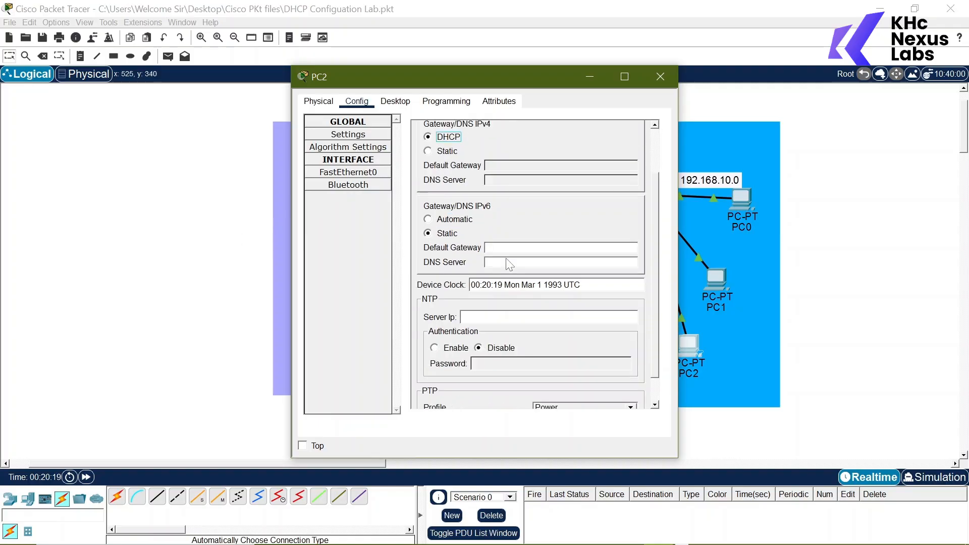
{"action": "scroll", "coordinate": [508, 263], "scroll_direction": "up", "scroll_amount": 2}
{"action": "left_click", "coordinate": [224, 273]}
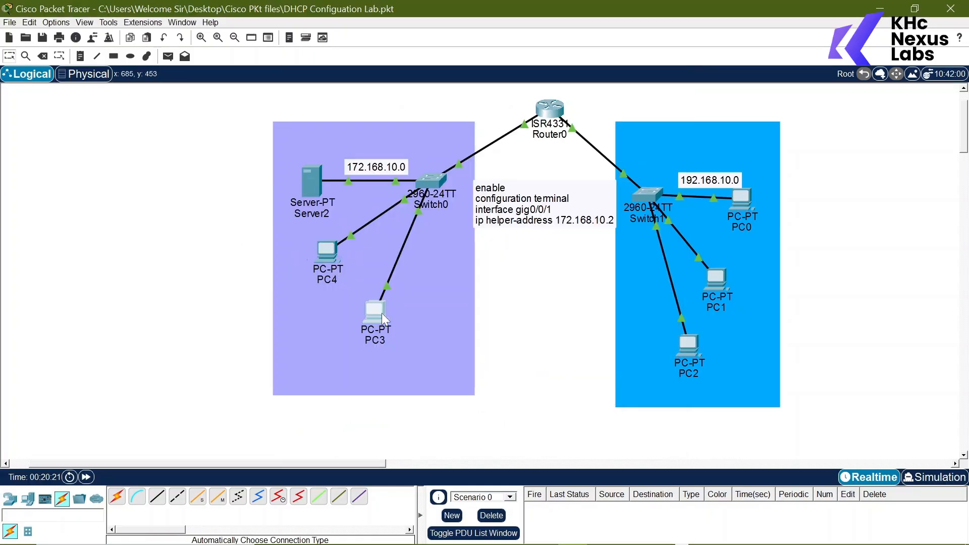
Switch PC3's FastEthernet0 IPv4 configuration to DHCP, check its gateway in the global settings, and close the window
{"action": "left_click", "coordinate": [382, 313]}
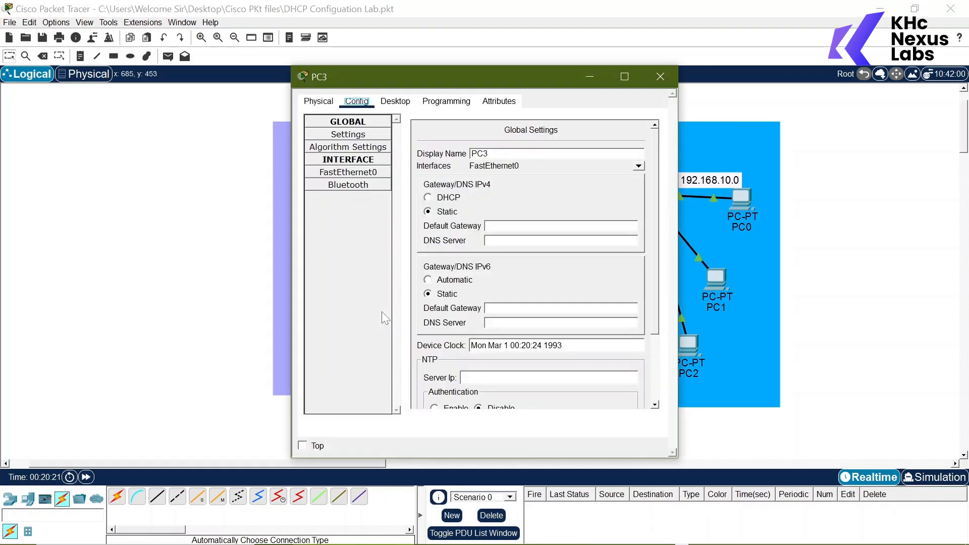
{"action": "left_click", "coordinate": [429, 197]}
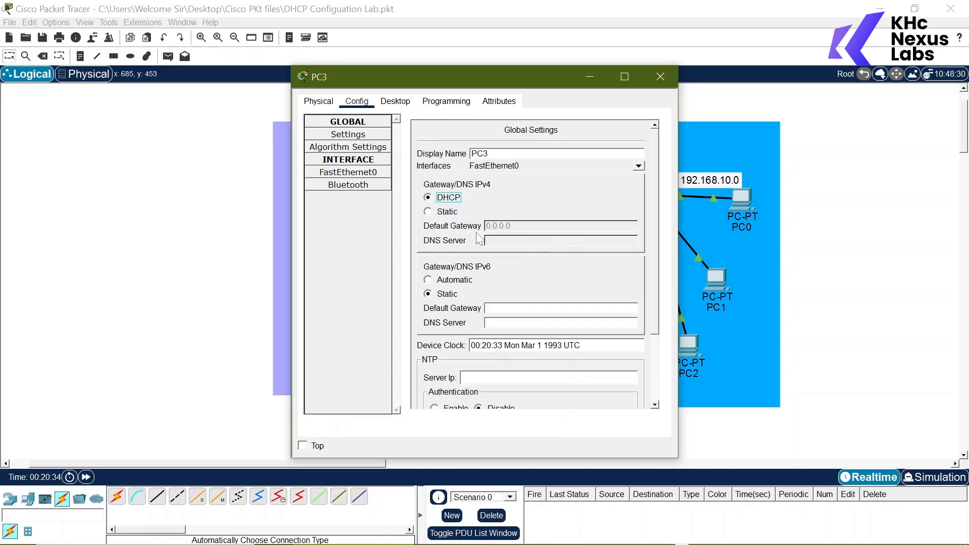
{"action": "left_click", "coordinate": [431, 212]}
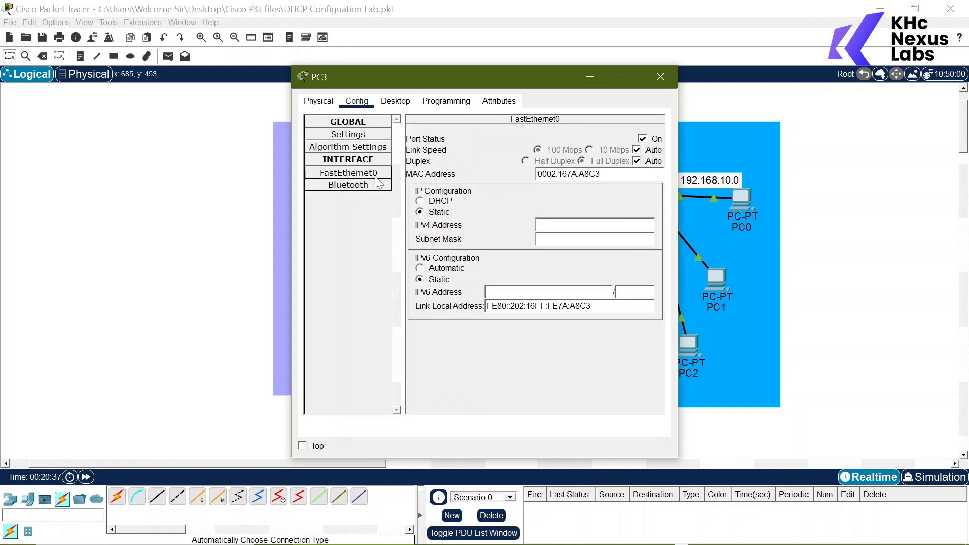
{"action": "left_click", "coordinate": [420, 201]}
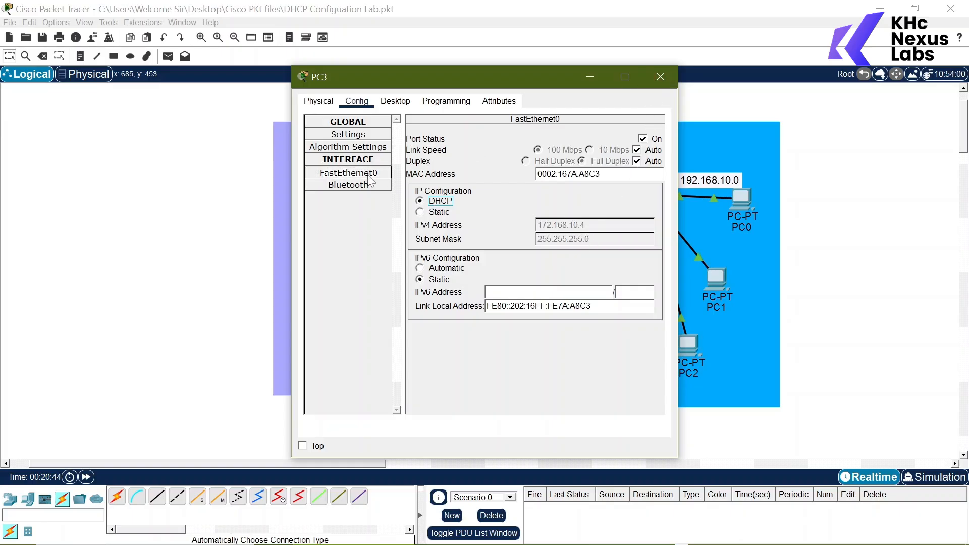
{"action": "left_click", "coordinate": [373, 136]}
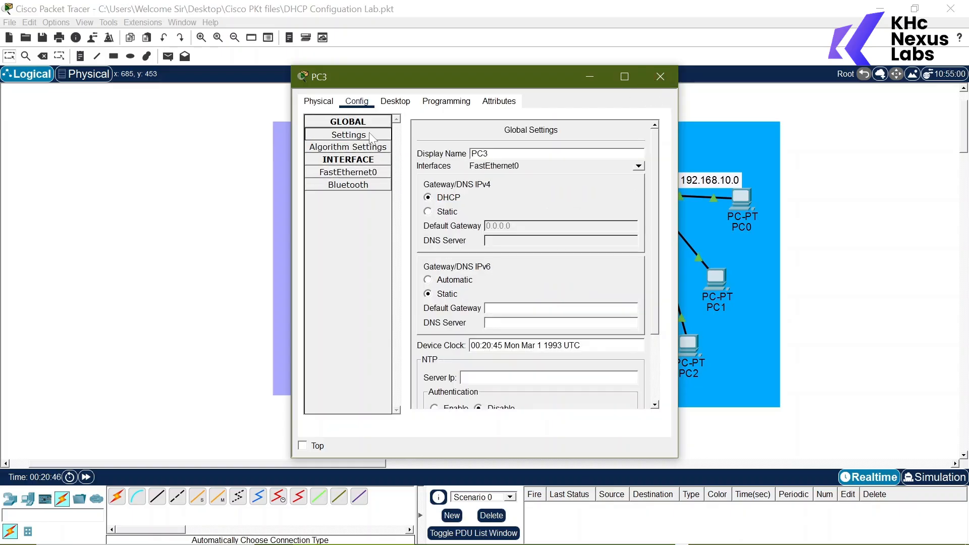
{"action": "left_click", "coordinate": [526, 225]}
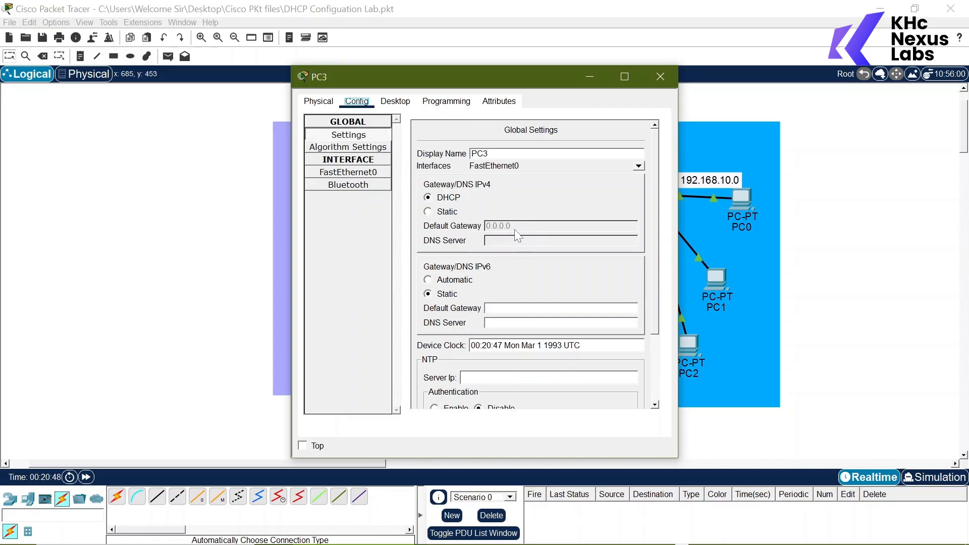
{"action": "left_click", "coordinate": [660, 76]}
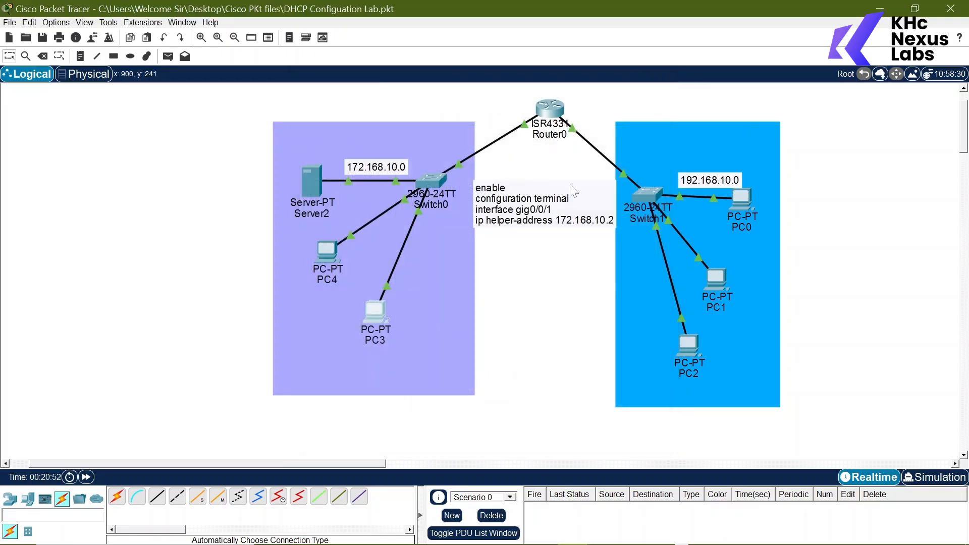
Set PC2's FastEthernet0 IPv4 configuration back to Static and close its window
{"action": "left_click", "coordinate": [688, 346]}
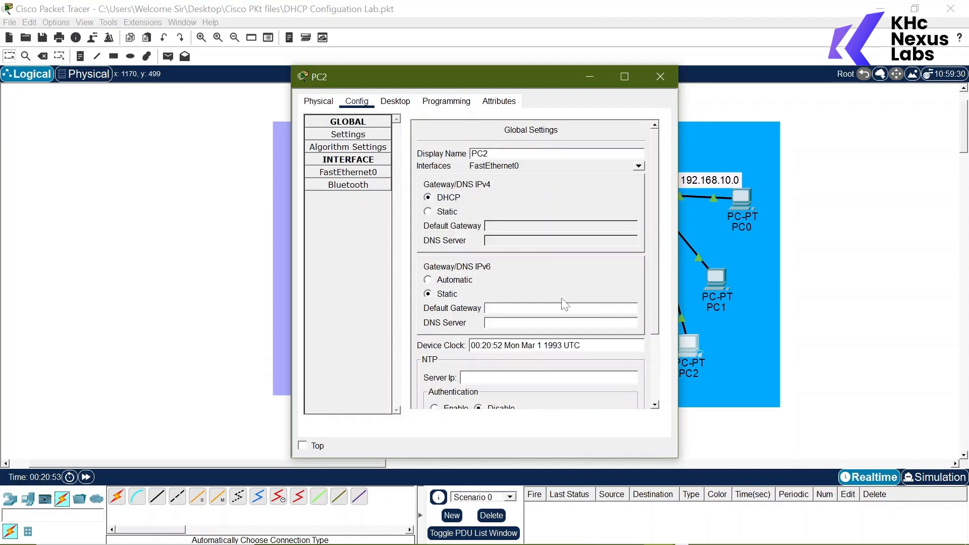
{"action": "left_click", "coordinate": [356, 176]}
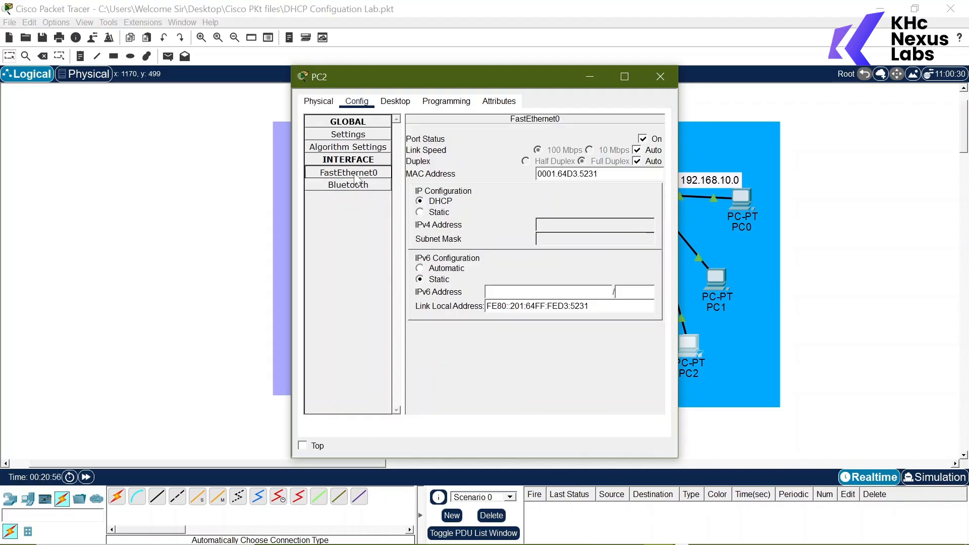
{"action": "left_click", "coordinate": [419, 212]}
{"action": "left_click", "coordinate": [660, 76]}
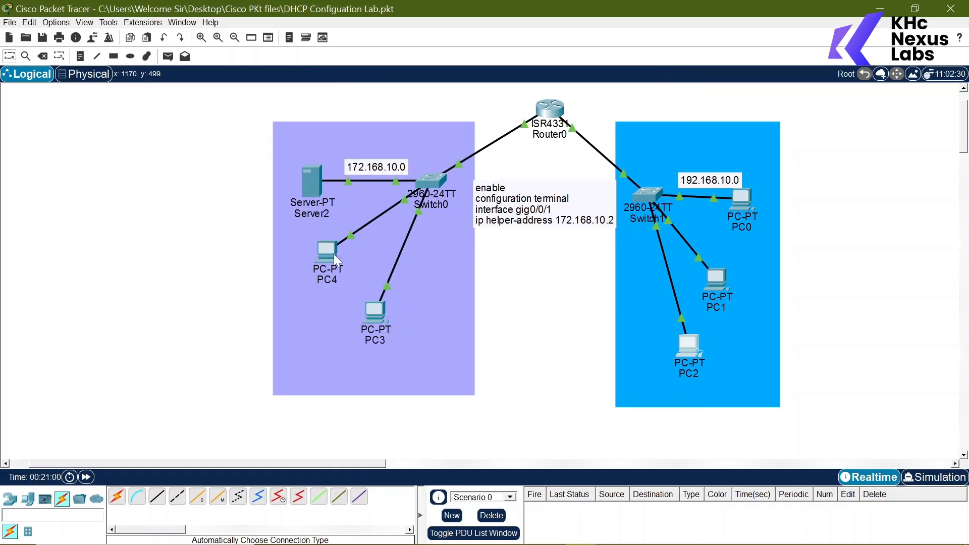
Check PC4's FastEthernet0 address and the default gateway in its global settings, then close the window
{"action": "left_click", "coordinate": [333, 250]}
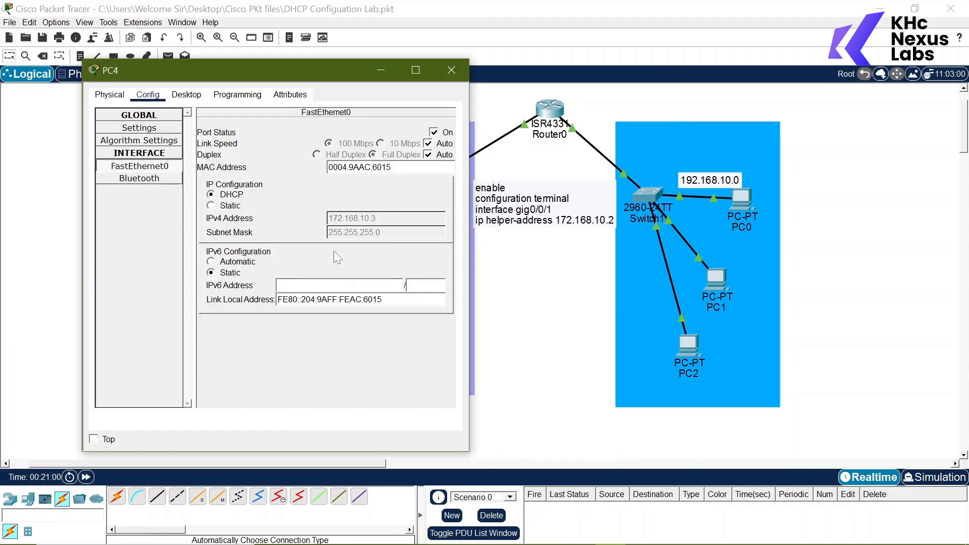
{"action": "left_click", "coordinate": [144, 115]}
{"action": "left_click", "coordinate": [138, 115]}
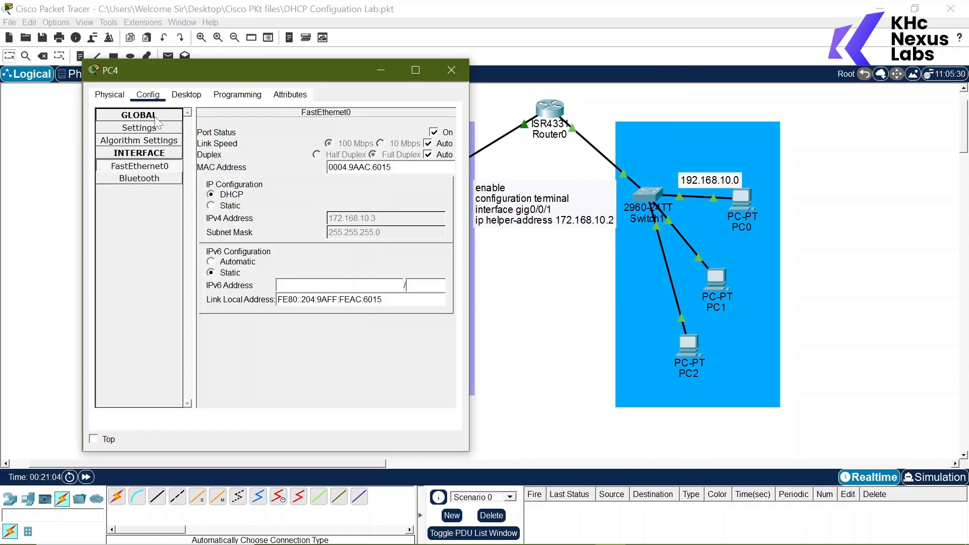
{"action": "left_click", "coordinate": [140, 128]}
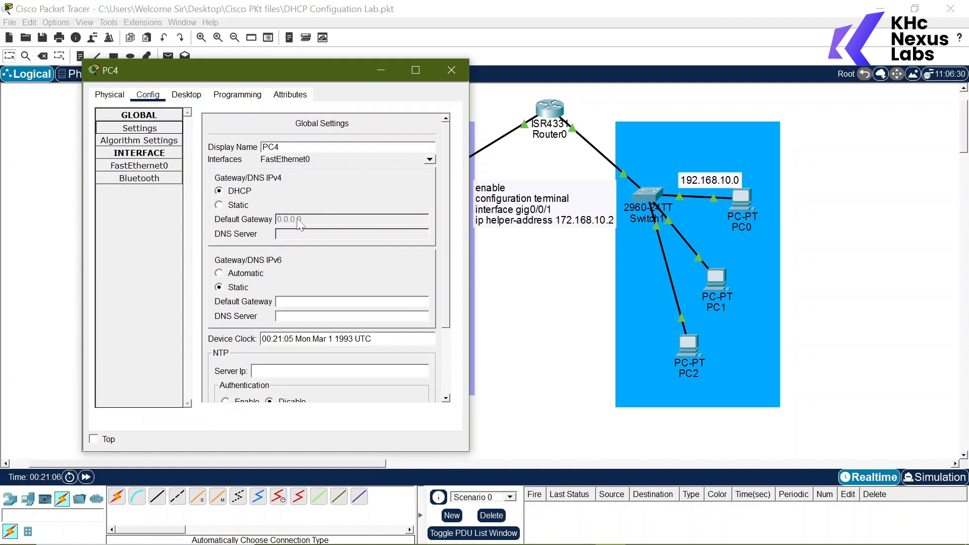
{"action": "left_click", "coordinate": [451, 69]}
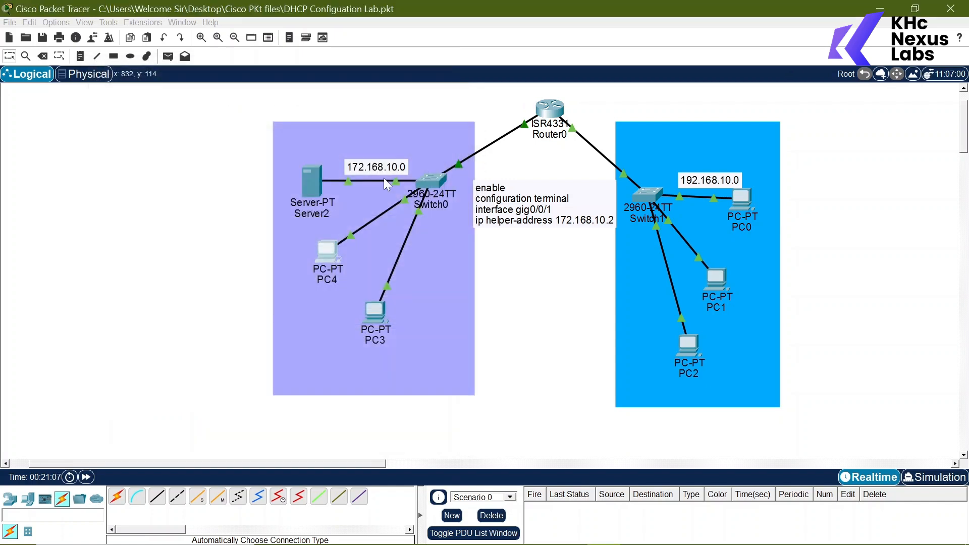
In Server2's DHCP service, select pool KHc1 and change its start IP address to 172.168.10.4
{"action": "left_click", "coordinate": [312, 182]}
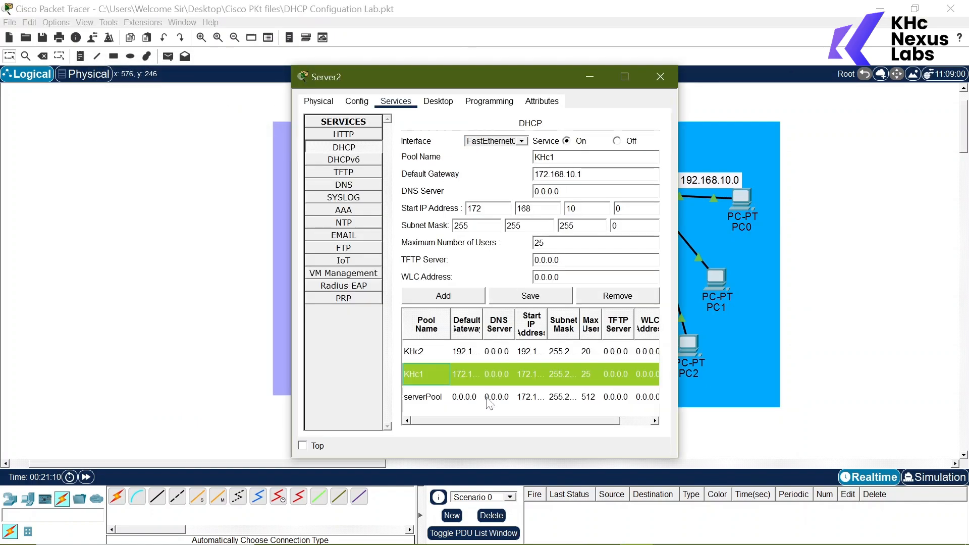
{"action": "left_click", "coordinate": [468, 376]}
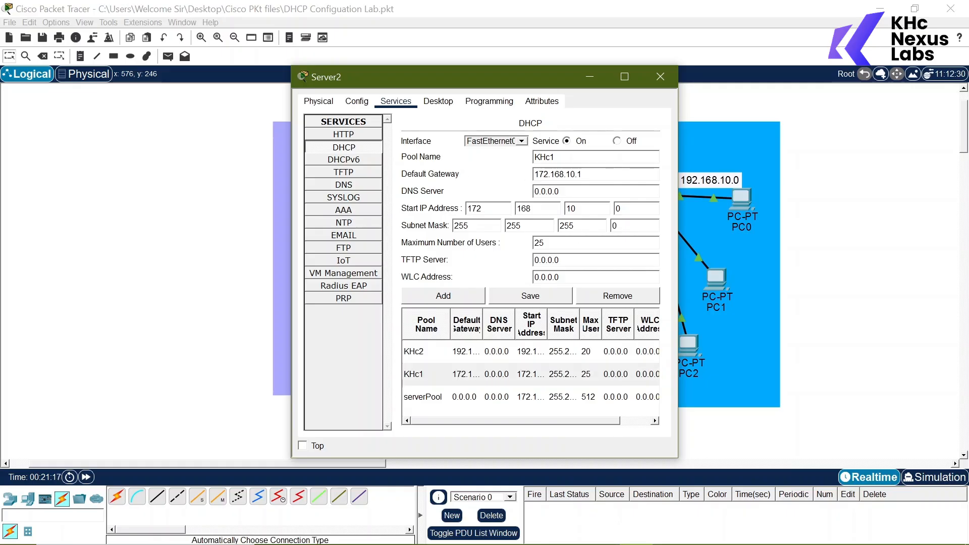
{"action": "left_click", "coordinate": [620, 206]}
{"action": "key", "text": "BackSpace"}
{"action": "type", "text": "4"}
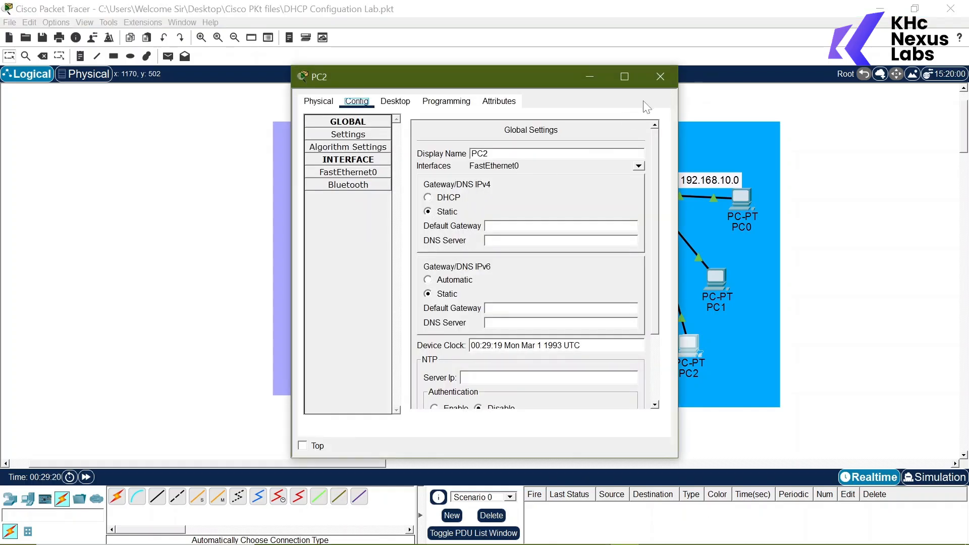
Close PC2's window and set the IPv4 gateway and DNS setting to Static on both PC4 and PC3
{"action": "left_click", "coordinate": [660, 76]}
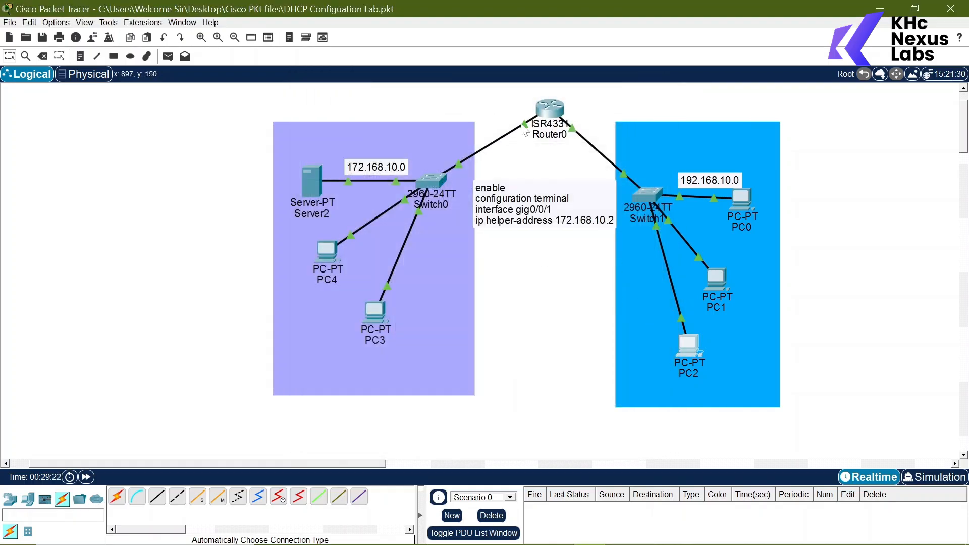
{"action": "left_click", "coordinate": [326, 250]}
{"action": "left_click", "coordinate": [457, 197]}
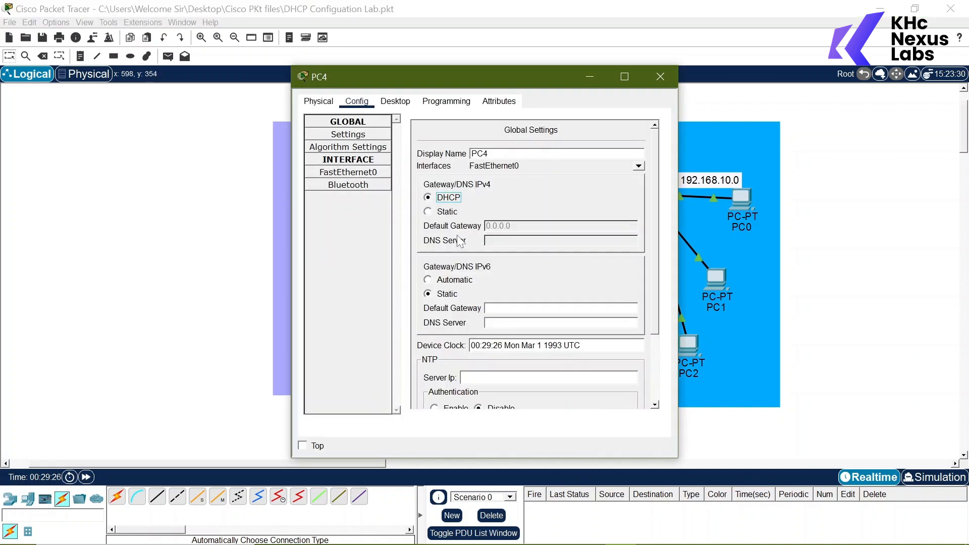
{"action": "left_click", "coordinate": [429, 212]}
{"action": "left_click", "coordinate": [660, 76]}
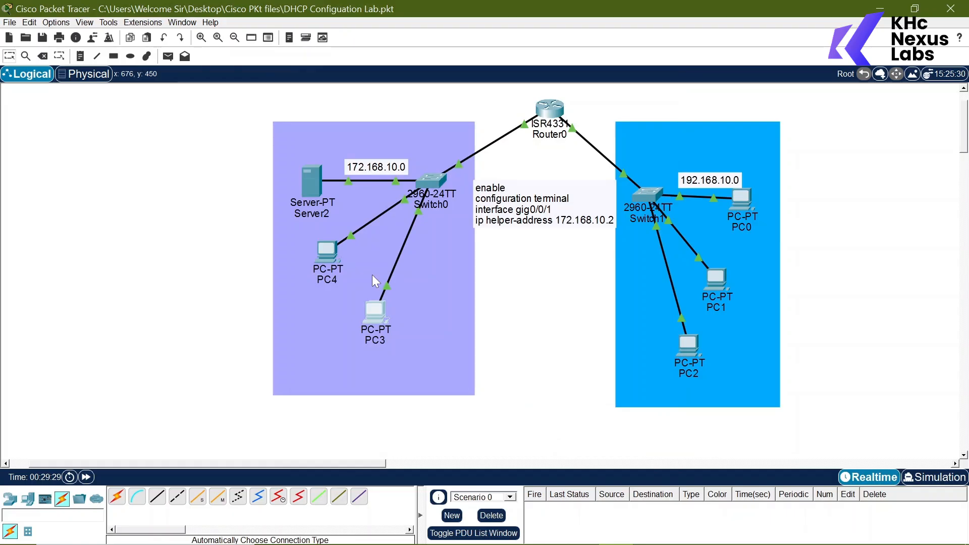
{"action": "left_click", "coordinate": [375, 312]}
{"action": "left_click", "coordinate": [428, 211]}
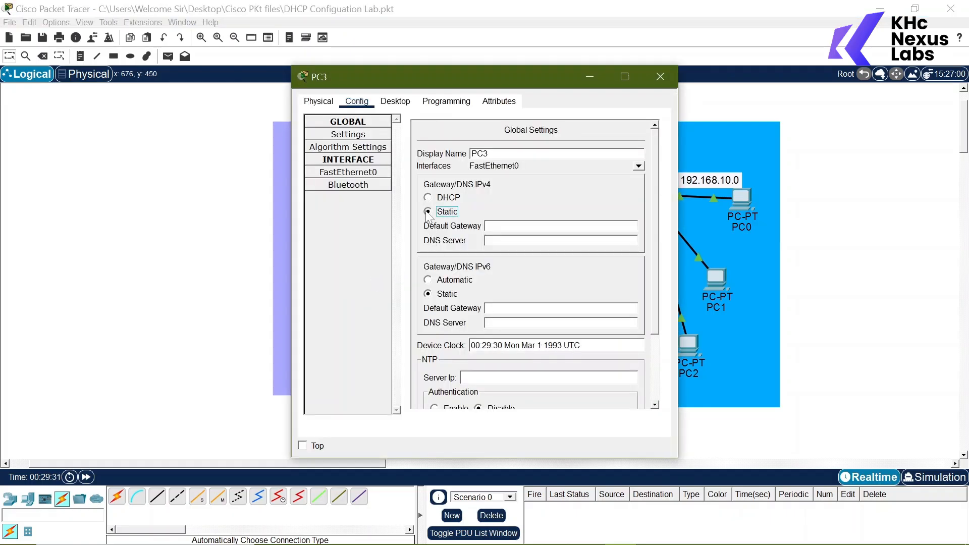
{"action": "left_click", "coordinate": [660, 76]}
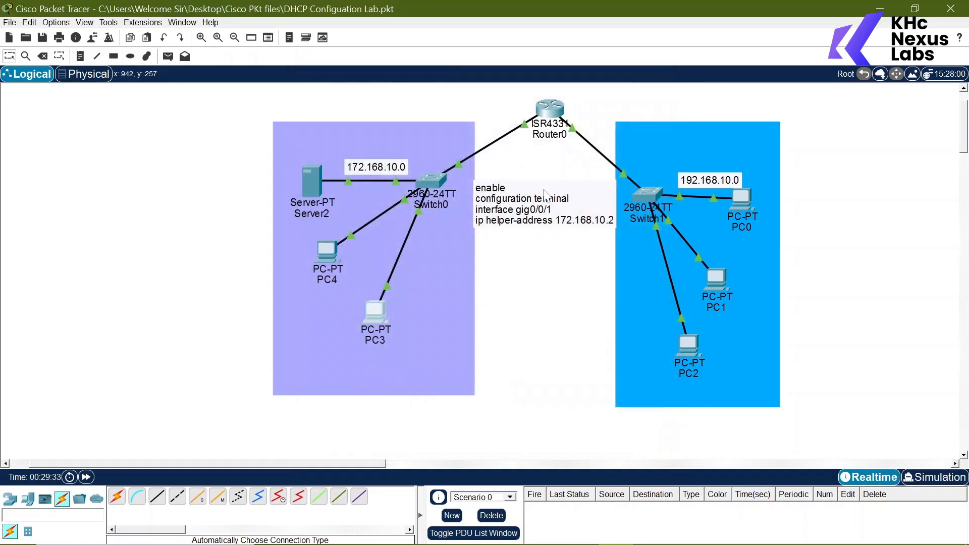
Open Router0's command line and enter privileged EXEC mode with en
{"action": "left_click", "coordinate": [550, 113]}
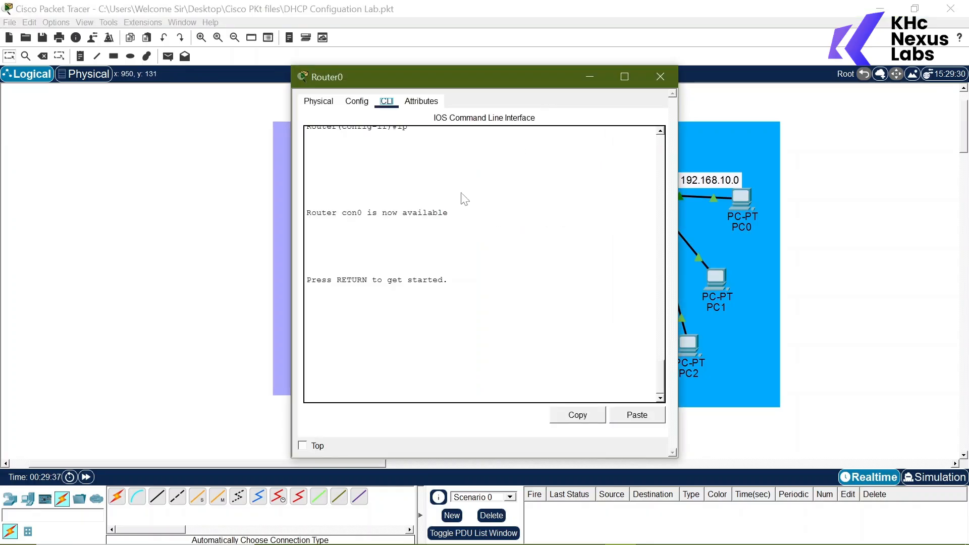
{"action": "key", "text": "Return"}
{"action": "key", "text": "Return"}
{"action": "type", "text": "en"}
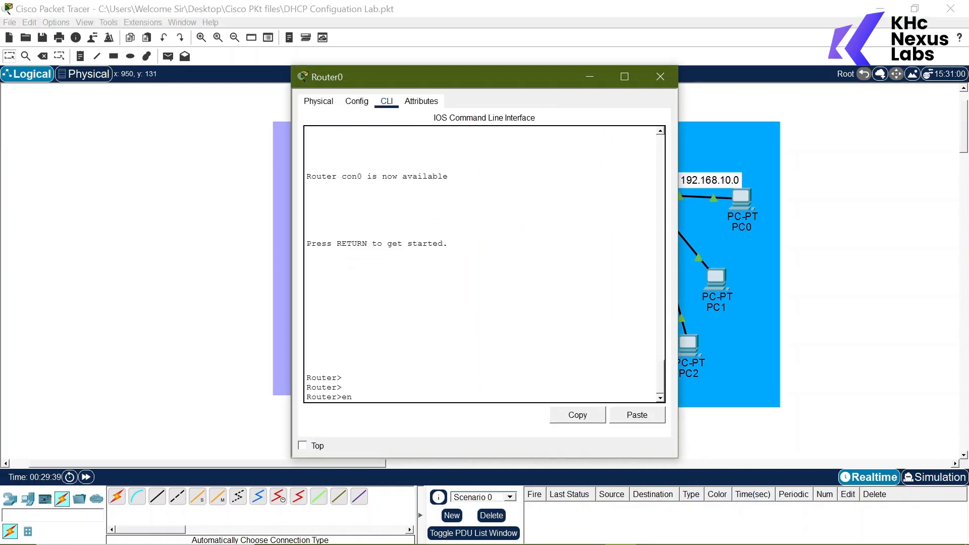
{"action": "key", "text": "Return"}
{"action": "key", "text": "Return"}
{"action": "key", "text": "Return"}
{"action": "type", "text": "conf t"}
{"action": "key", "text": "Return"}
{"action": "key", "text": "Return"}
{"action": "key", "text": "Return"}
{"action": "key", "text": "Return"}
{"action": "key", "text": "Return"}
{"action": "key", "text": "Return"}
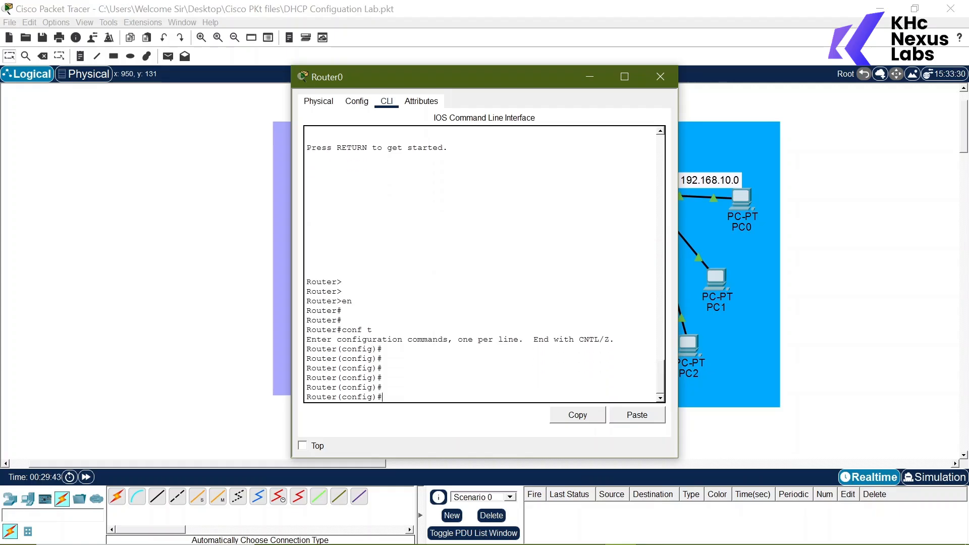
{"action": "type", "text": "ex"}
{"action": "key", "text": "Return"}
{"action": "key", "text": "Return"}
{"action": "key", "text": "Return"}
{"action": "key", "text": "Return"}
{"action": "key", "text": "Return"}
{"action": "key", "text": "Return"}
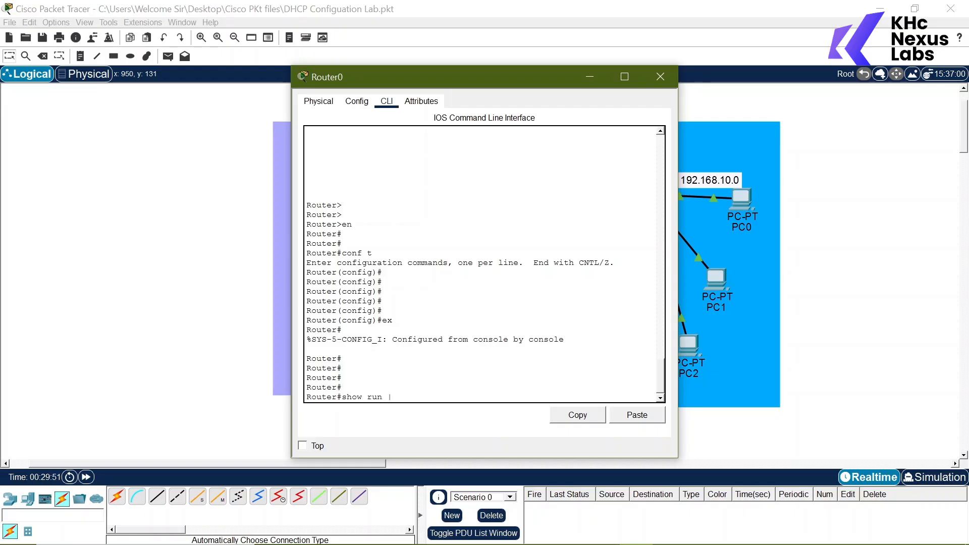
Display the DHCP section of Router0's running configuration with show run | sec dhcp, and repeat the query
{"action": "type", "text": "| sec dhcp"}
{"action": "key", "text": "Return"}
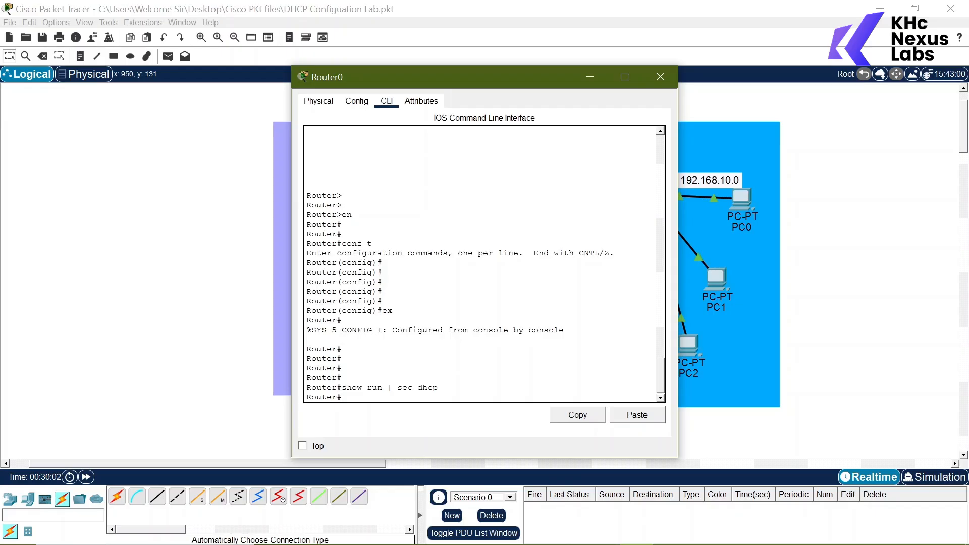
{"action": "key", "text": "Up"}
{"action": "key", "text": "Up"}
{"action": "key", "text": "Return"}
{"action": "key", "text": "Return"}
{"action": "key", "text": "Return"}
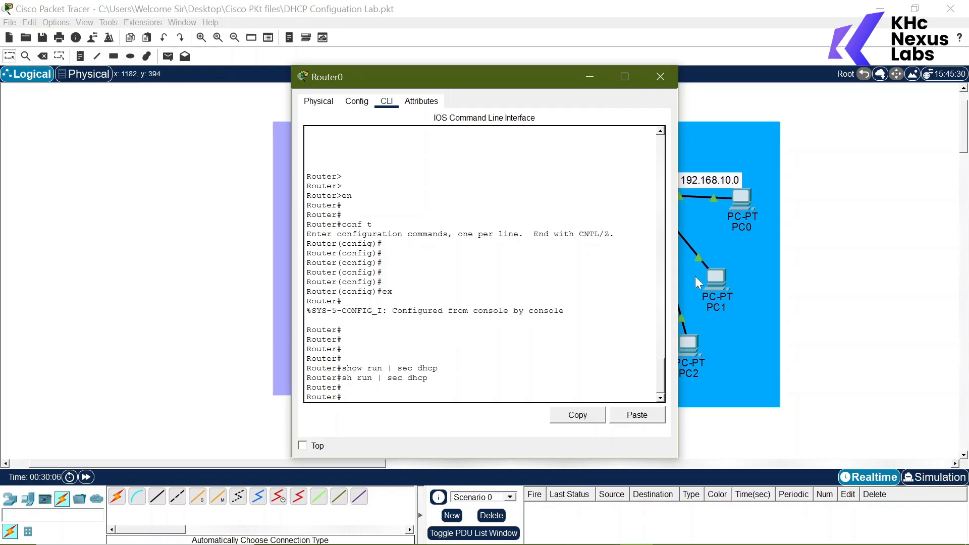
Display Router0's full running configuration with show run and examine the ip helper-address line under GigabitEthernet0/0/1
{"action": "type", "text": "show run"}
{"action": "key", "text": "Return"}
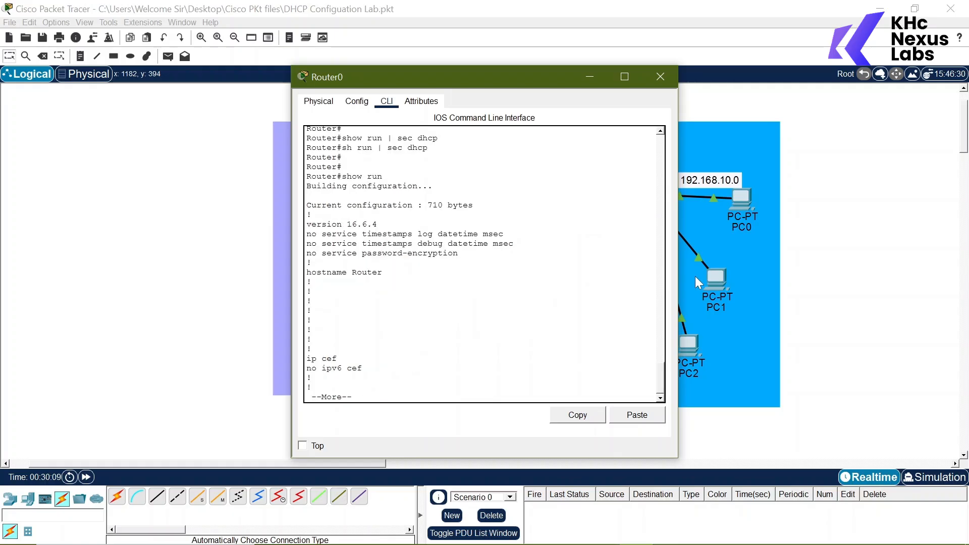
{"action": "key", "text": "space"}
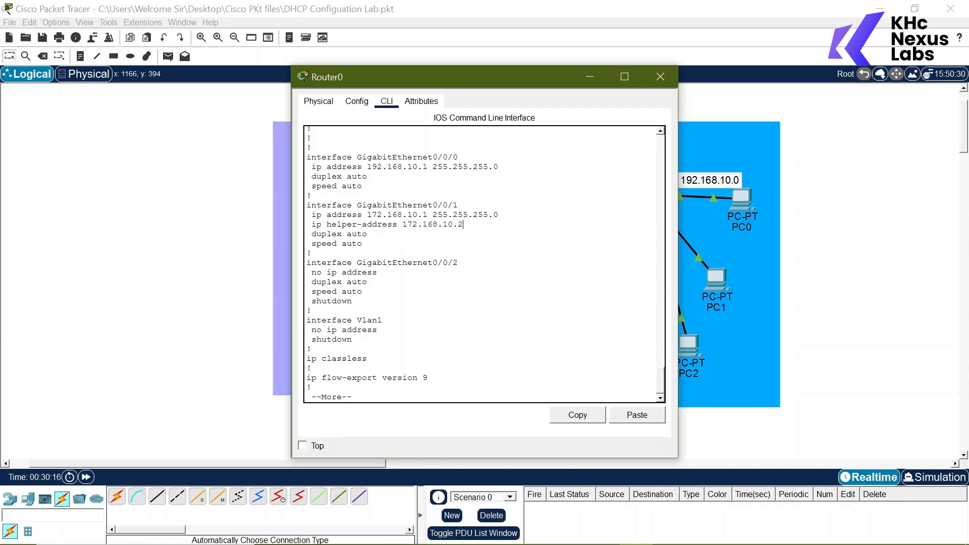
{"action": "left_click_drag", "start_coordinate": [462, 224], "coordinate": [306, 224]}
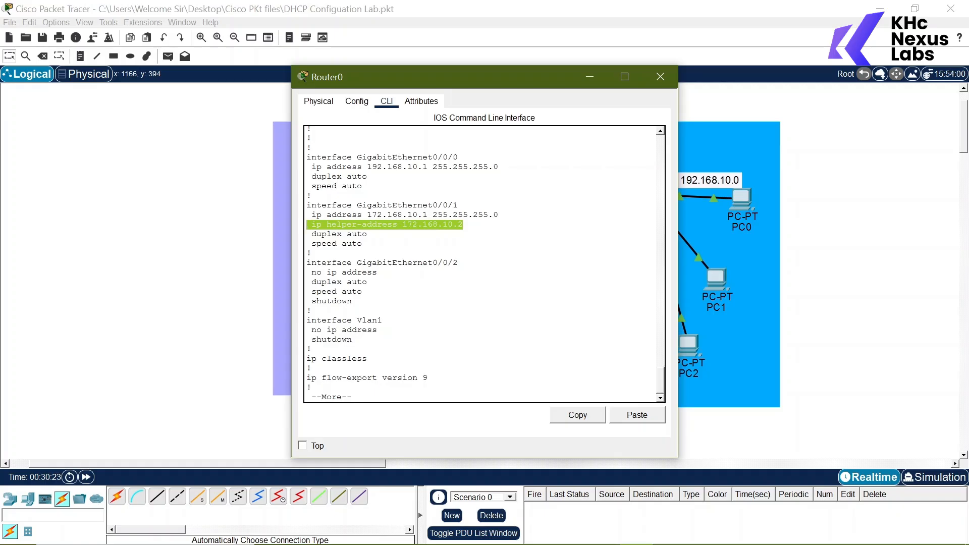
{"action": "left_click", "coordinate": [243, 249]}
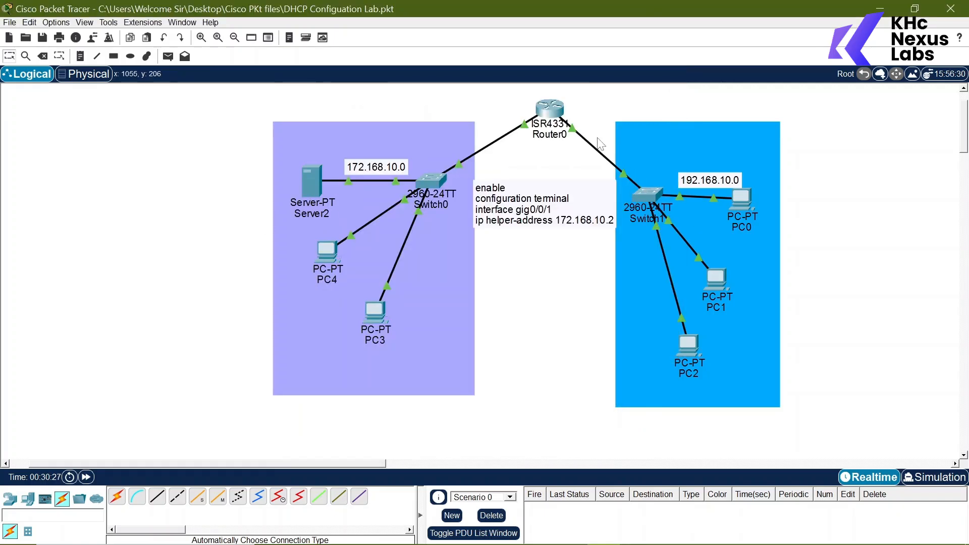
Reopen Router0's command line, leave the paged configuration listing and enter global configuration mode with conf t
{"action": "left_click", "coordinate": [549, 108]}
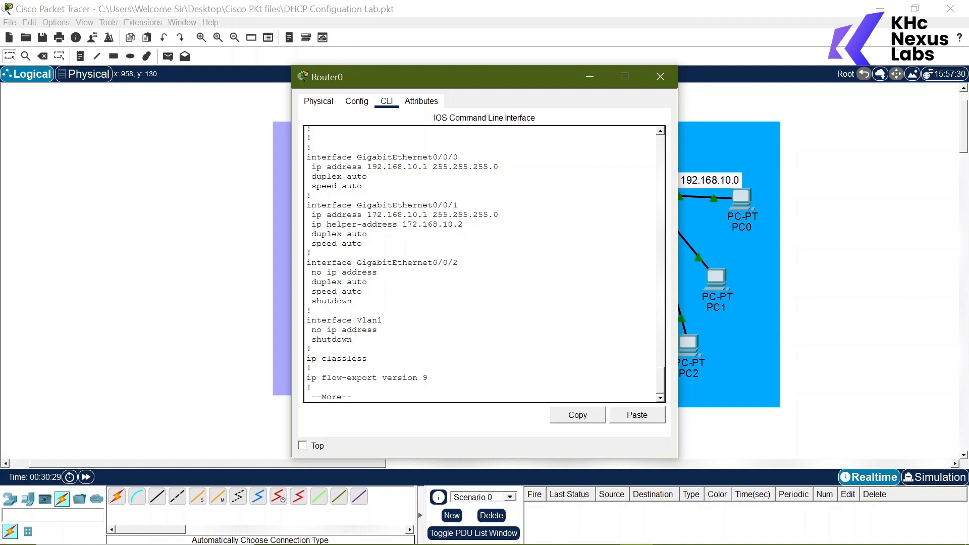
{"action": "key", "text": "space"}
{"action": "type", "text": "outer#c"}
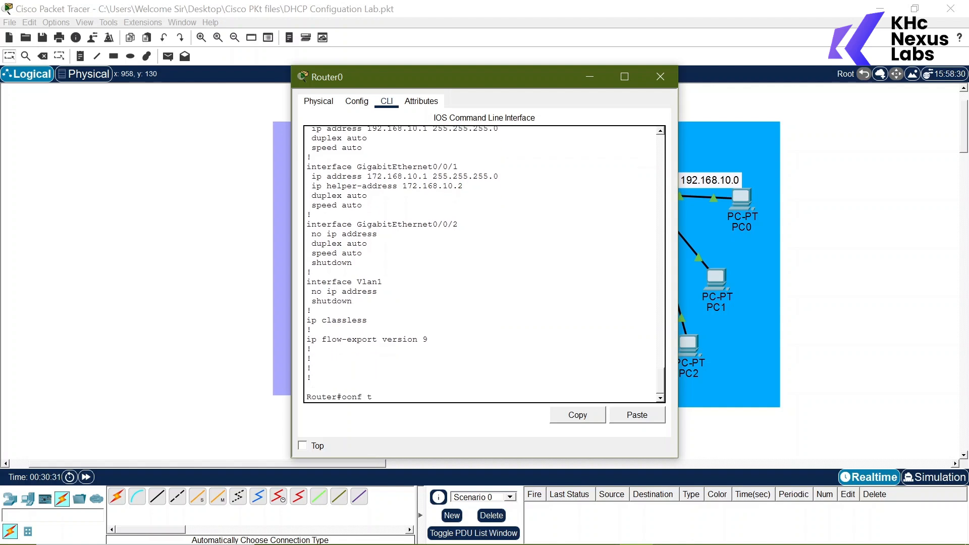
{"action": "type", "text": "onf t"}
{"action": "key", "text": "Return"}
{"action": "key", "text": "Return"}
{"action": "key", "text": "Return"}
{"action": "key", "text": "Return"}
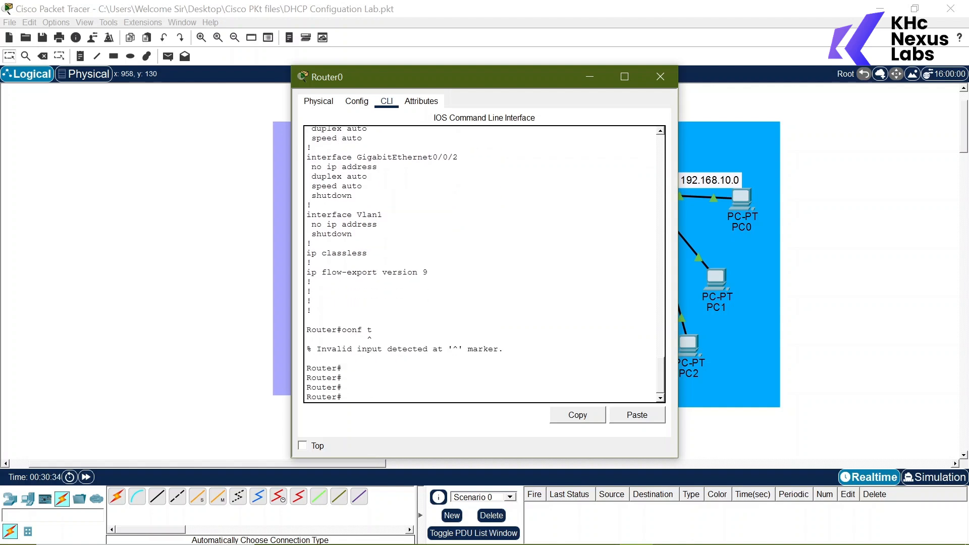
{"action": "type", "text": "conf t"}
{"action": "key", "text": "Return"}
{"action": "key", "text": "Return"}
{"action": "key", "text": "Return"}
{"action": "key", "text": "Return"}
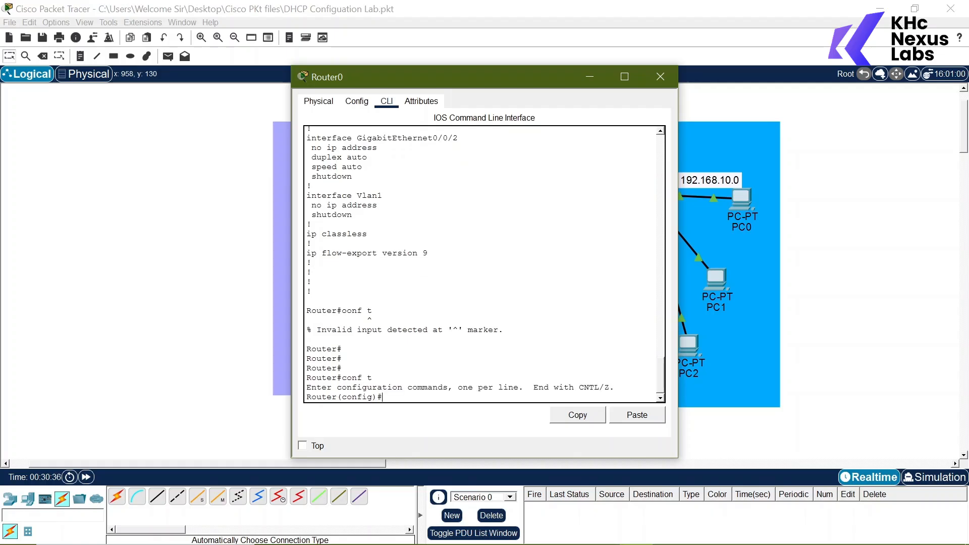
Enter interface configuration mode for GigabitEthernet0/0/1 with int gig0/0/1
{"action": "type", "text": "int gig"}
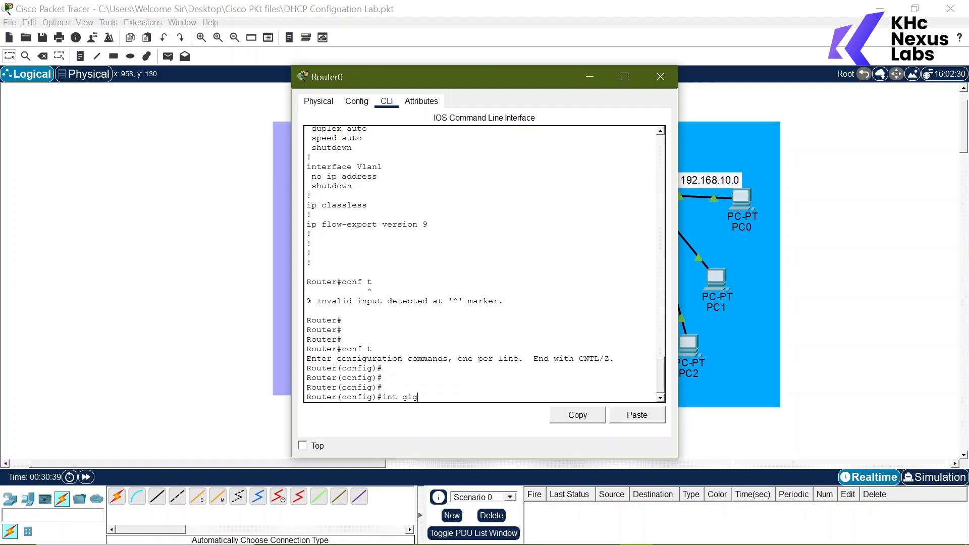
{"action": "type", "text": "0/0/1"}
{"action": "key", "text": "Return"}
{"action": "key", "text": "Return"}
{"action": "key", "text": "Return"}
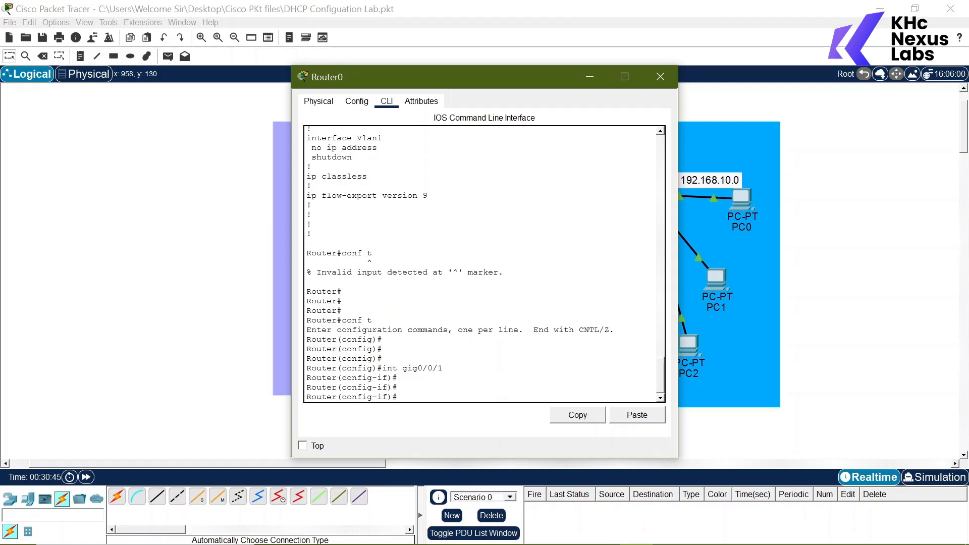
List the no ip options and remove the helper address from GigabitEthernet0/0/1 with no ip helper-address 172.168.10.2
{"action": "type", "text": "no ip ?"}
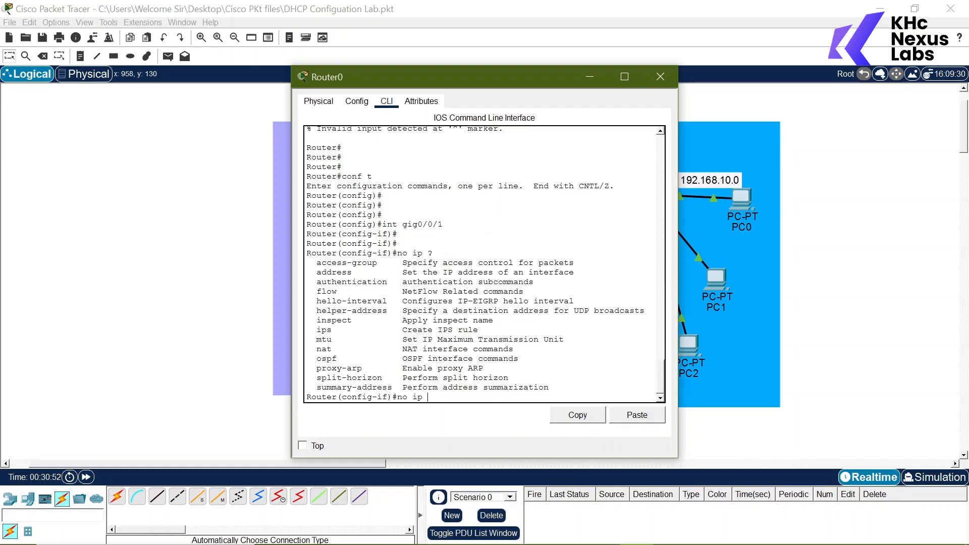
{"action": "type", "text": "helper"}
{"action": "key", "text": "Tab"}
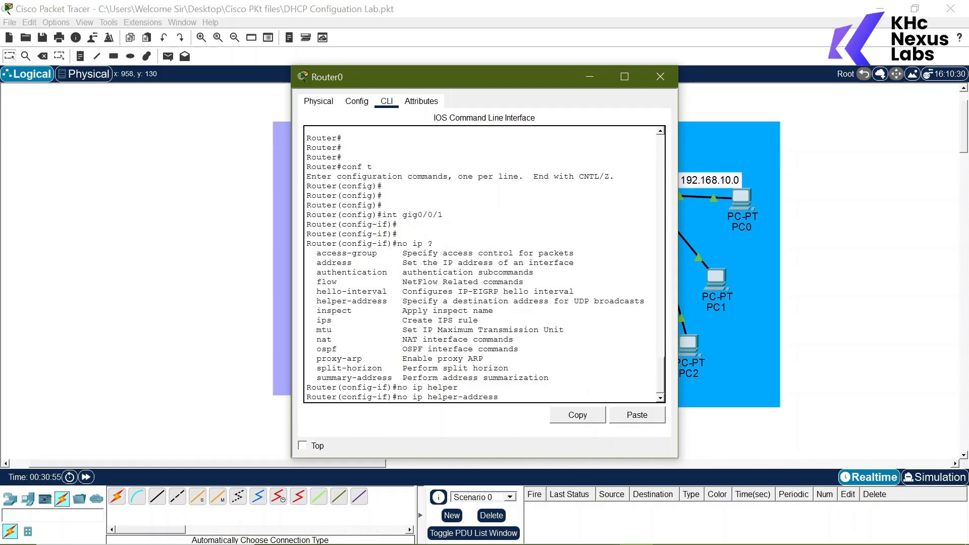
{"action": "key", "text": "Return"}
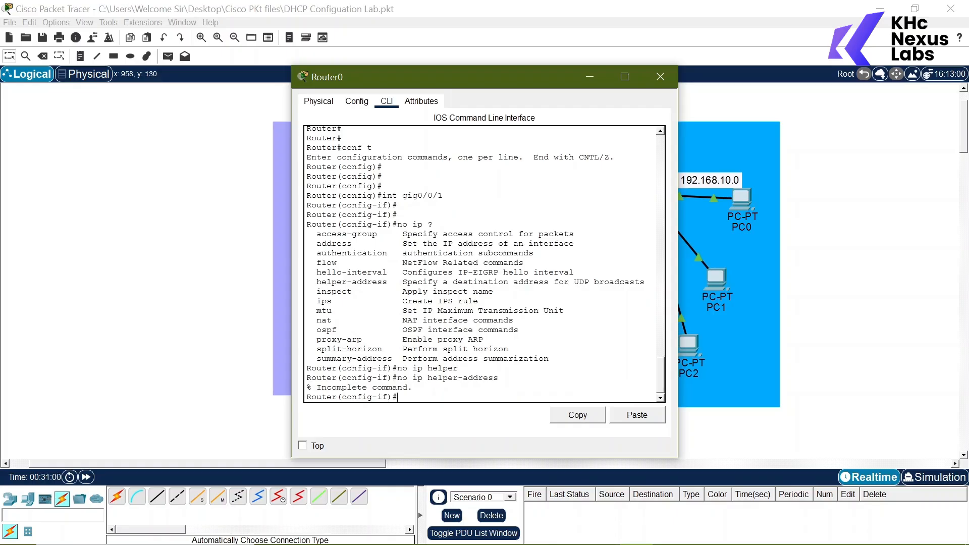
{"action": "key", "text": "Up"}
{"action": "type", "text": "172.168"}
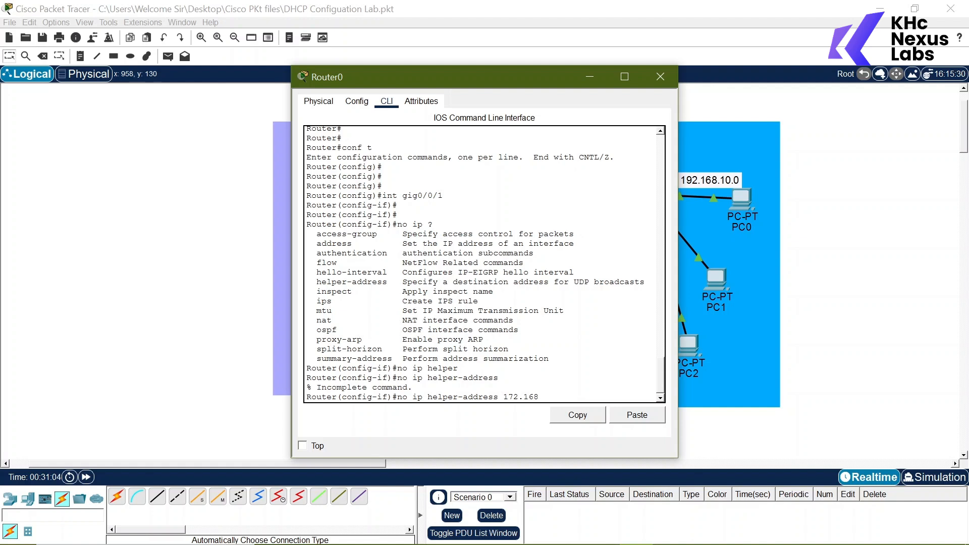
{"action": "type", "text": ".10.2"}
{"action": "key", "text": "Return"}
{"action": "key", "text": "Return"}
{"action": "key", "text": "Return"}
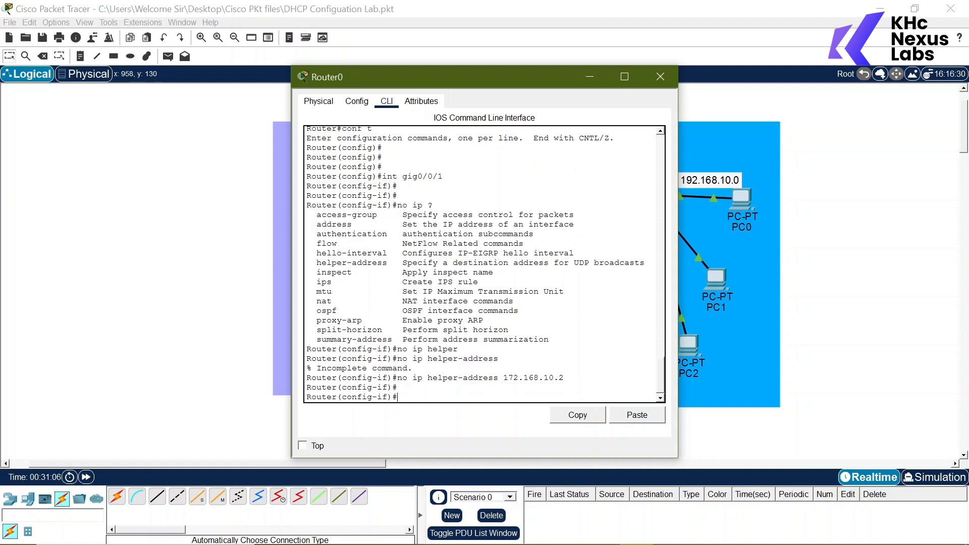
Display Router0's running configuration with do show run and examine the GigabitEthernet0/0/1 section through to the end of the listing
{"action": "type", "text": "do show run"}
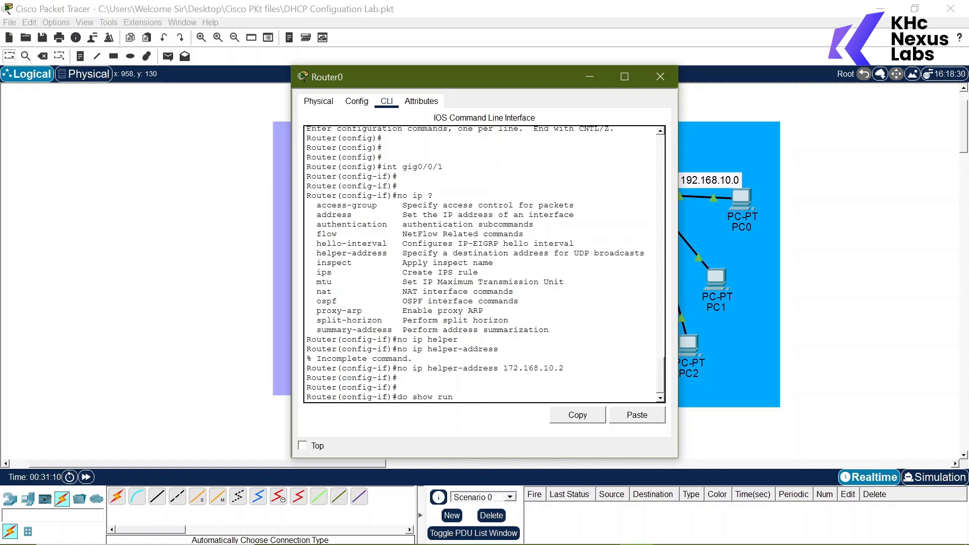
{"action": "key", "text": "Return"}
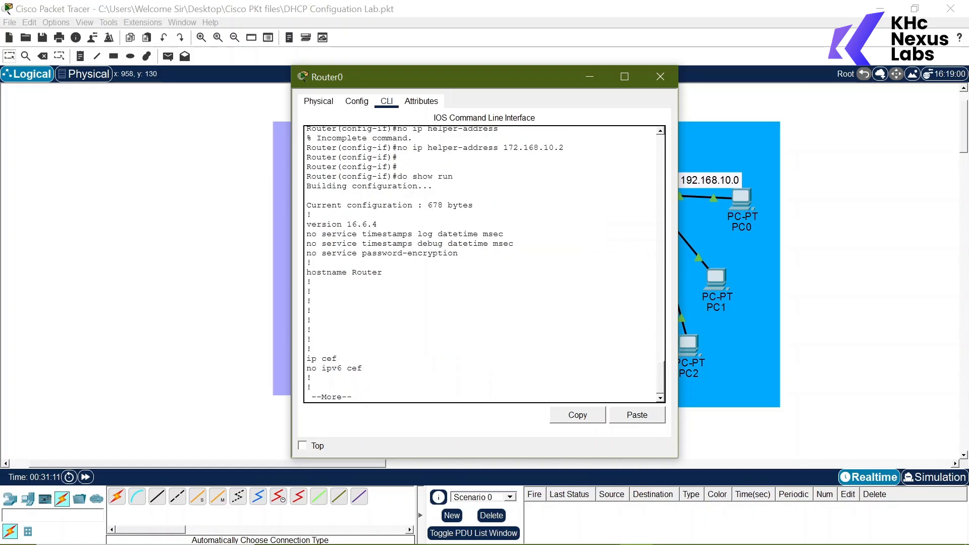
{"action": "key", "text": "space"}
{"action": "key", "text": "space"}
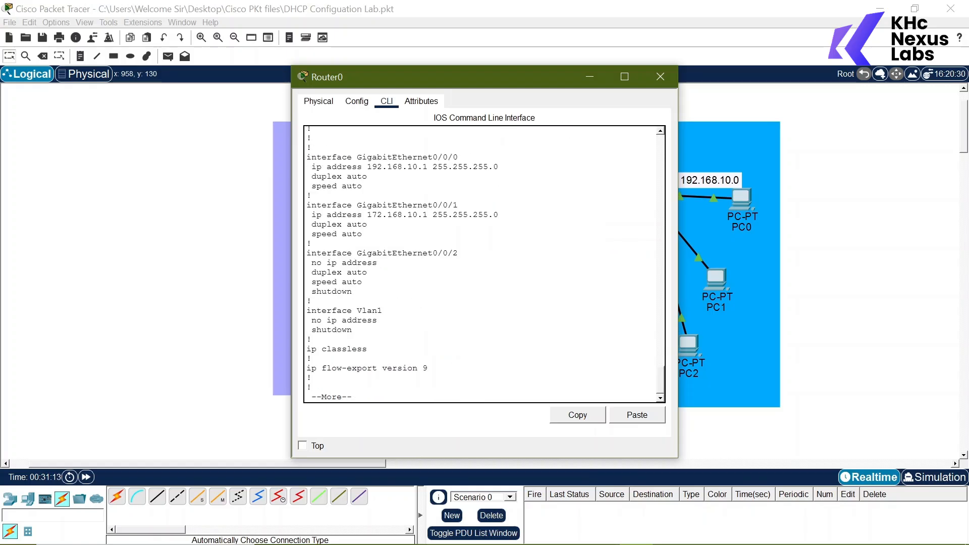
{"action": "left_click_drag", "start_coordinate": [362, 234], "coordinate": [499, 215]}
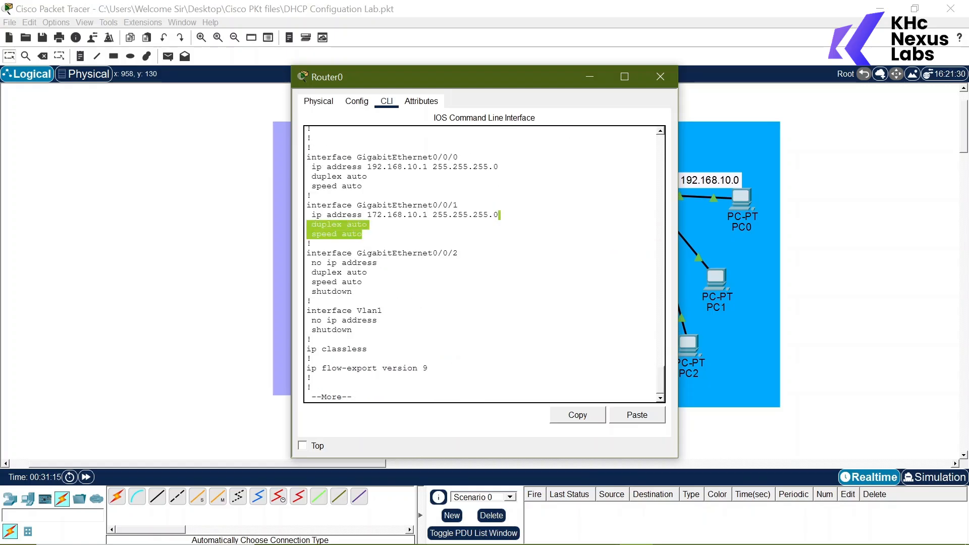
{"action": "left_click", "coordinate": [500, 216]}
{"action": "key", "text": "space"}
{"action": "key", "text": "space"}
{"action": "key", "text": "space"}
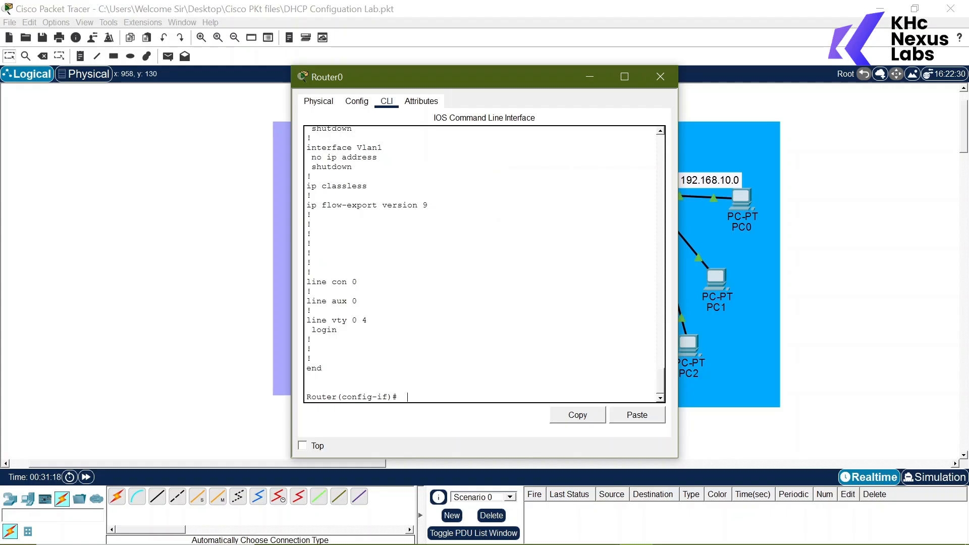
Exit the current interface with ex and enter configuration mode for GigabitEthernet0/0/0 with int gig0/0/0
{"action": "type", "text": "ex"}
{"action": "key", "text": "Return"}
{"action": "key", "text": "Return"}
{"action": "key", "text": "Return"}
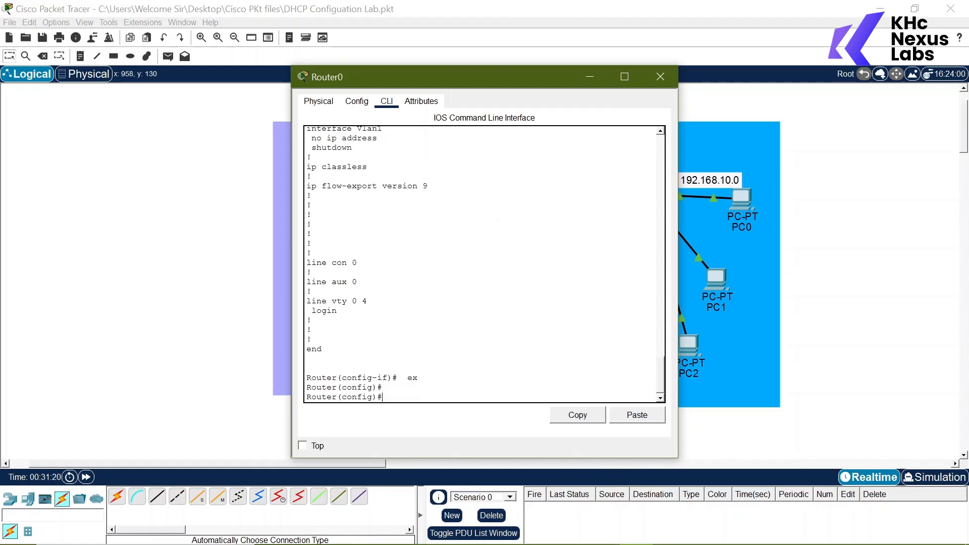
{"action": "type", "text": "int"}
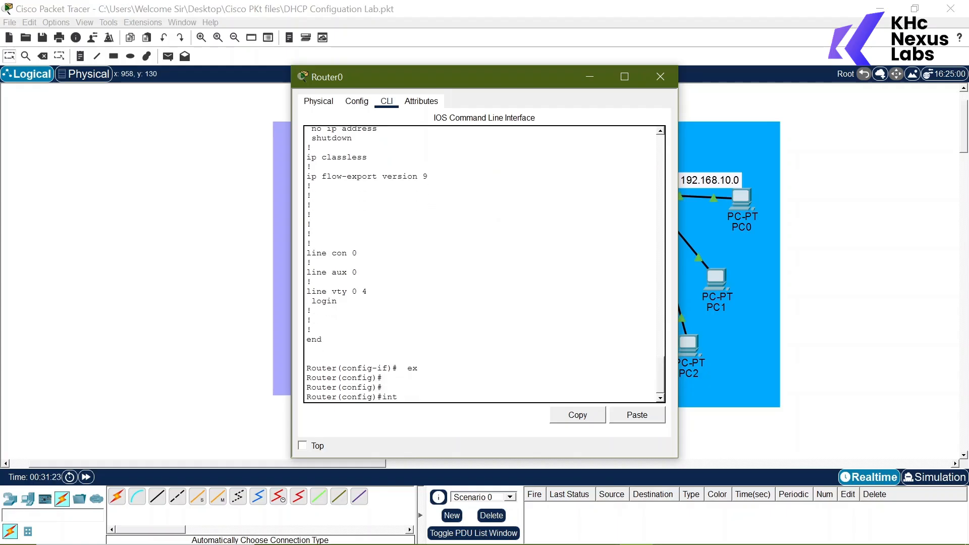
{"action": "type", "text": " gig0/0/0"}
{"action": "key", "text": "Return"}
{"action": "key", "text": "Return"}
{"action": "key", "text": "Return"}
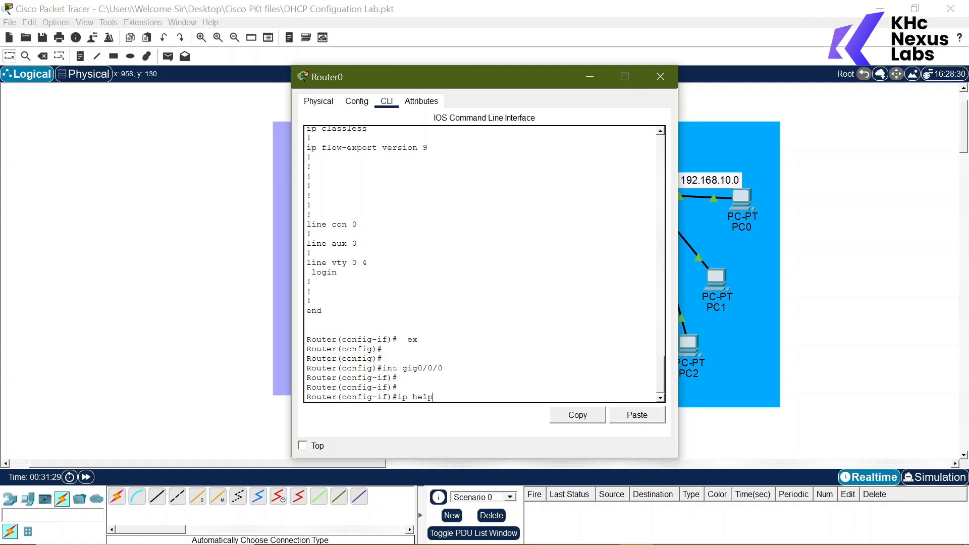
Set the helper address on GigabitEthernet0/0/0 with ip helper-address 172.168.10.2 and close Router0's window
{"action": "key", "text": "Tab"}
{"action": "type", "text": "172"}
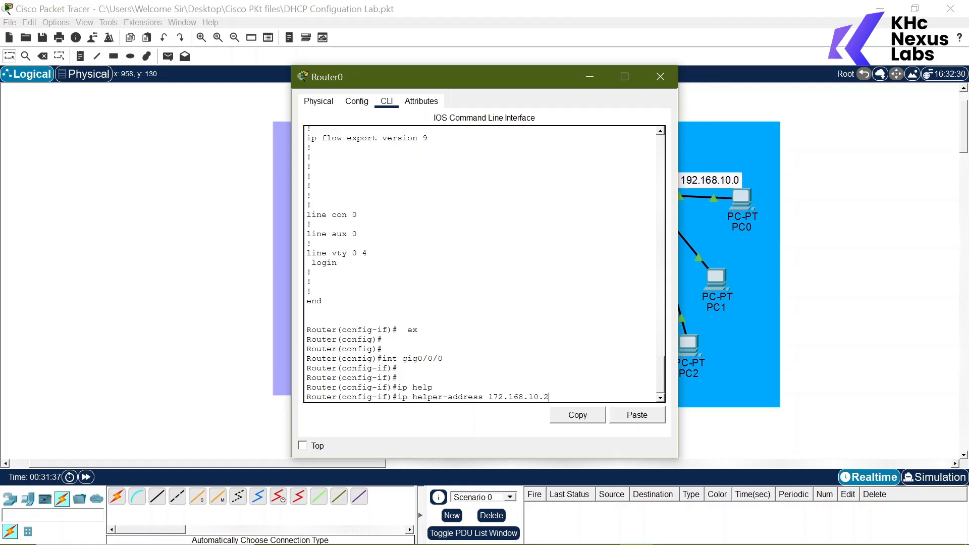
{"action": "key", "text": "Return"}
{"action": "left_click", "coordinate": [648, 75]}
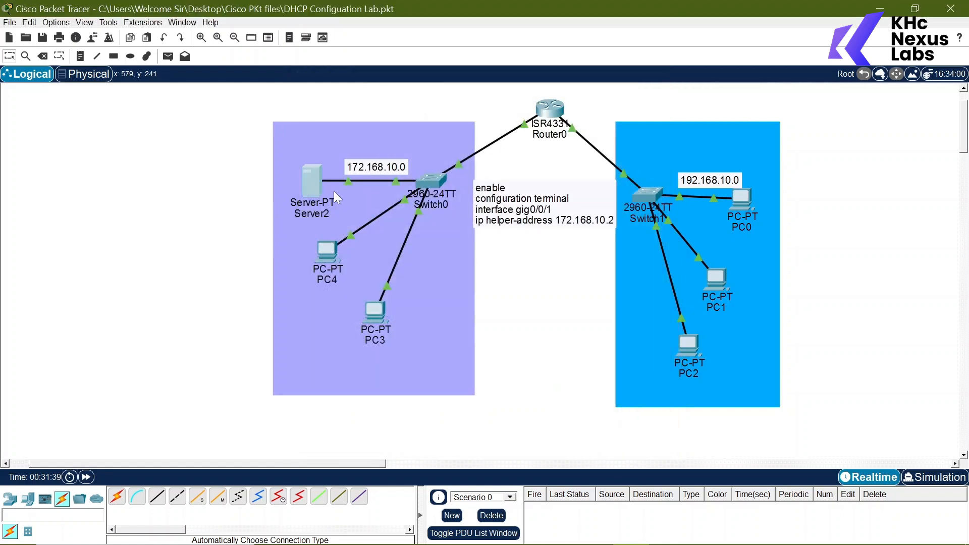
Open Server2's DHCP service, review the settings of pools KHc1 and KHc2, and close the window
{"action": "left_click", "coordinate": [358, 204]}
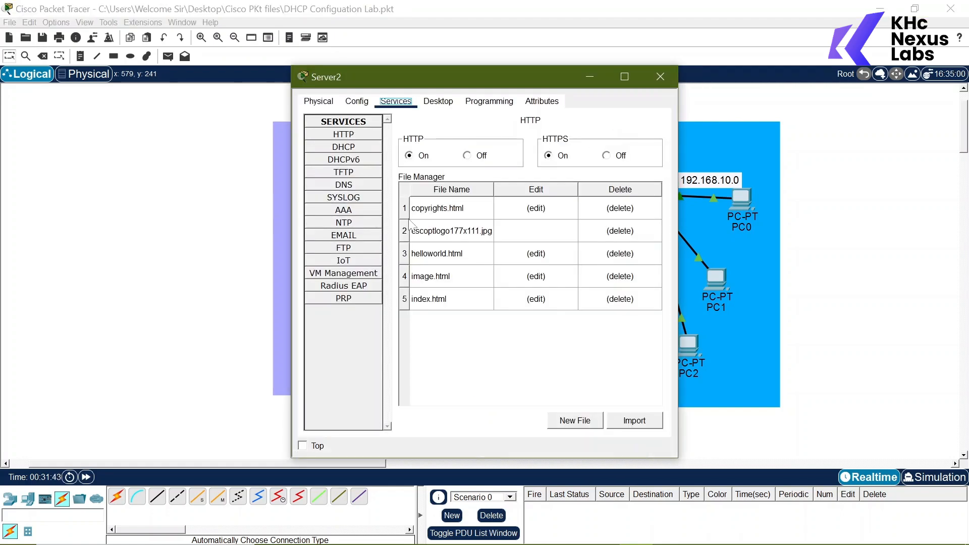
{"action": "left_click", "coordinate": [348, 146]}
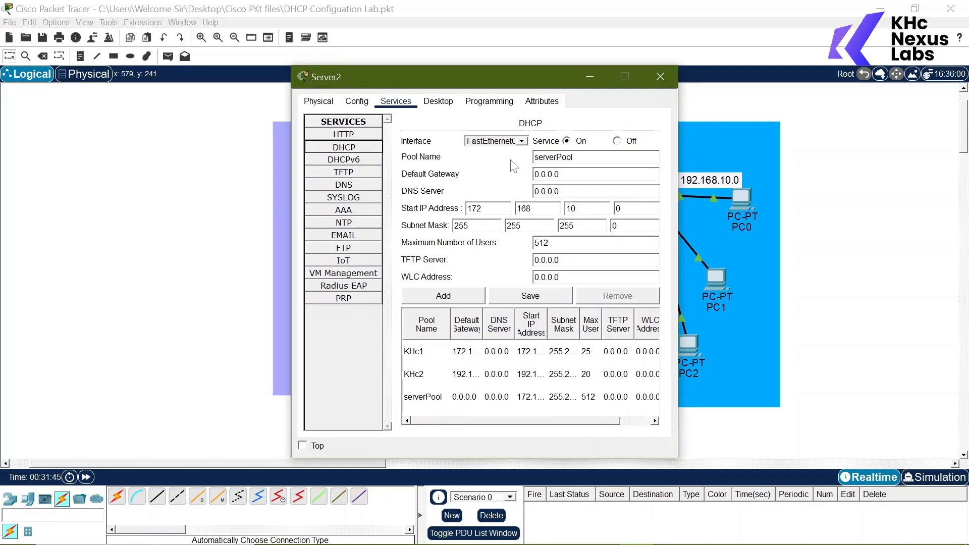
{"action": "left_click", "coordinate": [437, 351]}
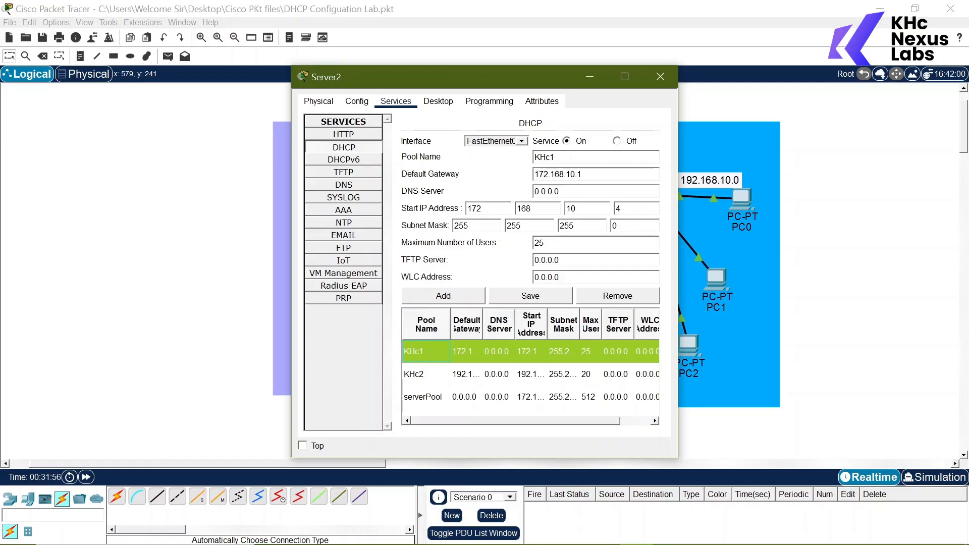
{"action": "left_click", "coordinate": [452, 375]}
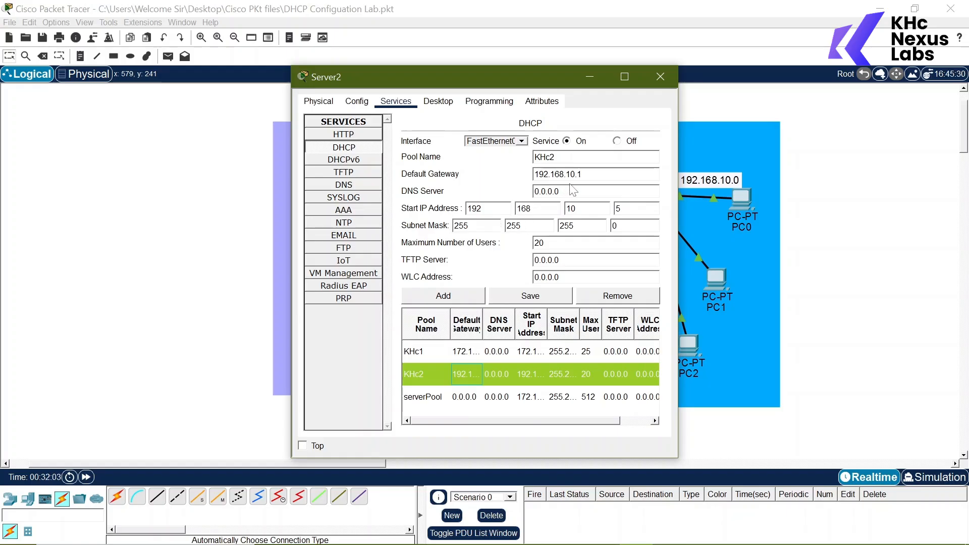
{"action": "left_click", "coordinate": [770, 153]}
{"action": "left_click", "coordinate": [840, 171]}
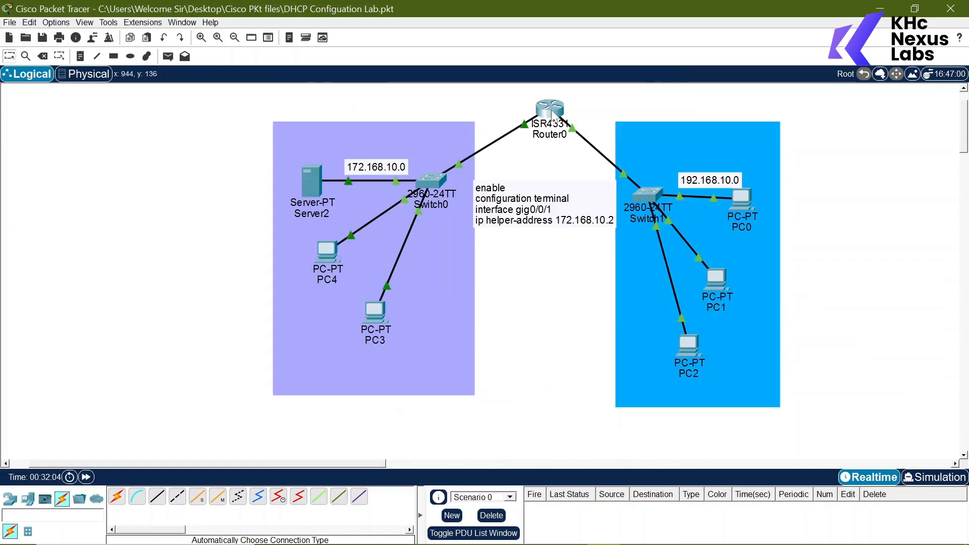
Recheck Router0's command line and the KHc2 pool in Server2's DHCP service, and close both windows
{"action": "mouse_move", "coordinate": [555, 114]}
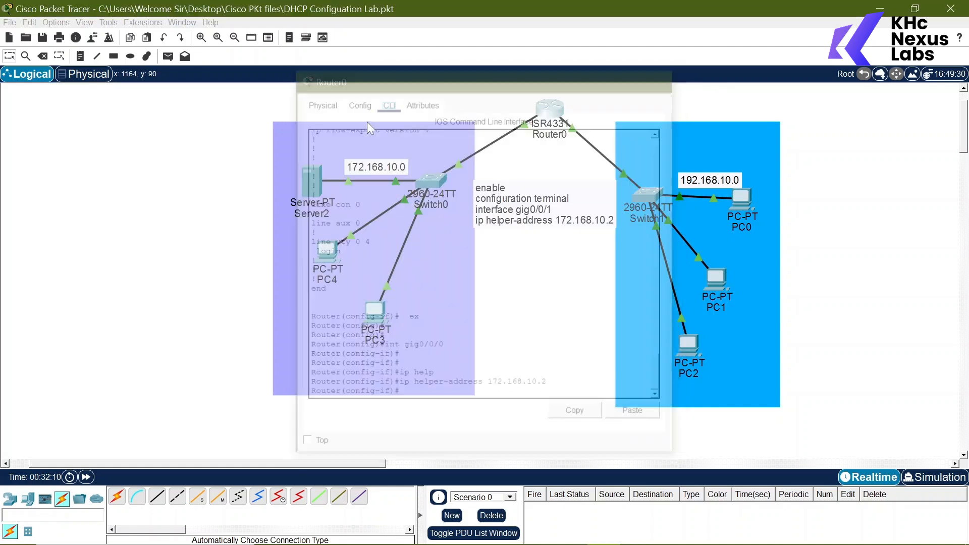
{"action": "left_click", "coordinate": [316, 182]}
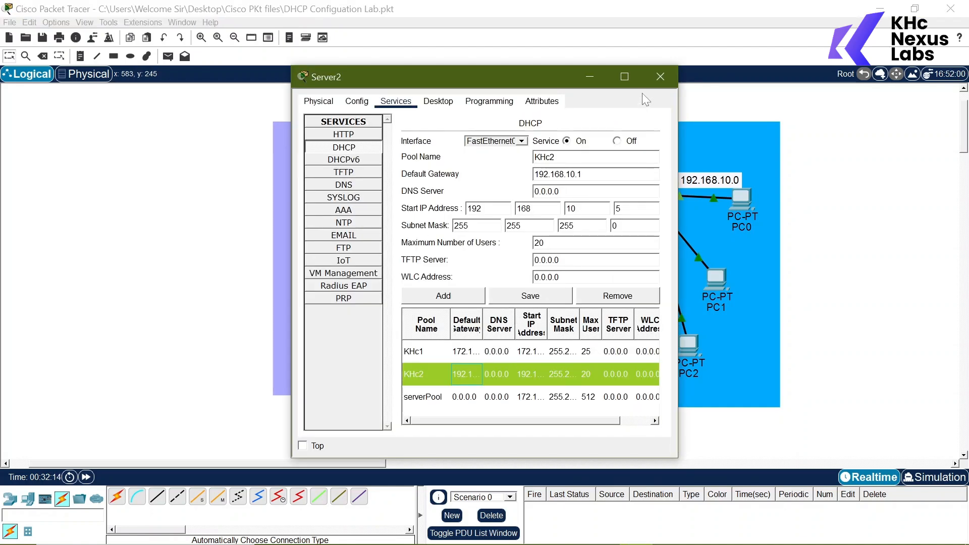
{"action": "left_click", "coordinate": [660, 82]}
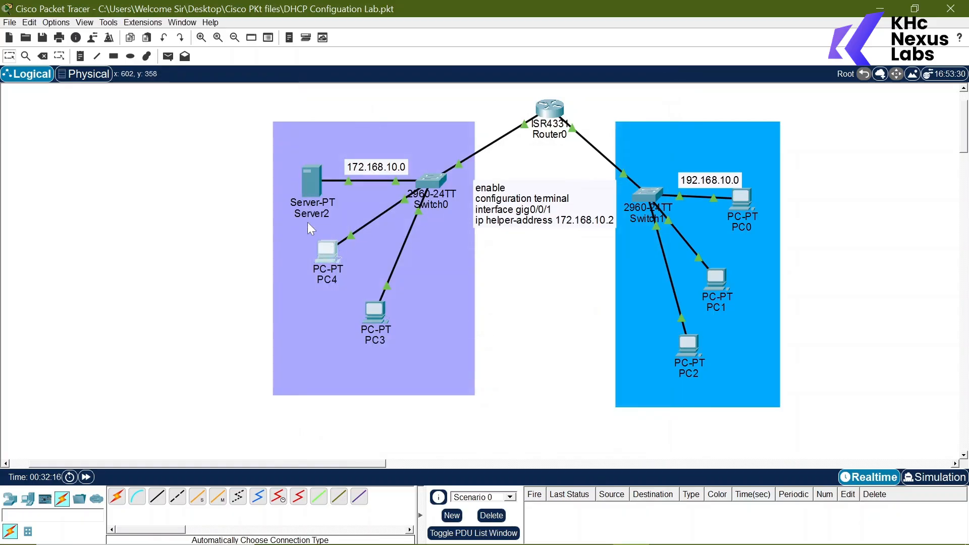
Switch PC4's FastEthernet0 IP configuration to DHCP, check the IPv4 default gateway in its global settings and close the window
{"action": "left_click", "coordinate": [327, 251]}
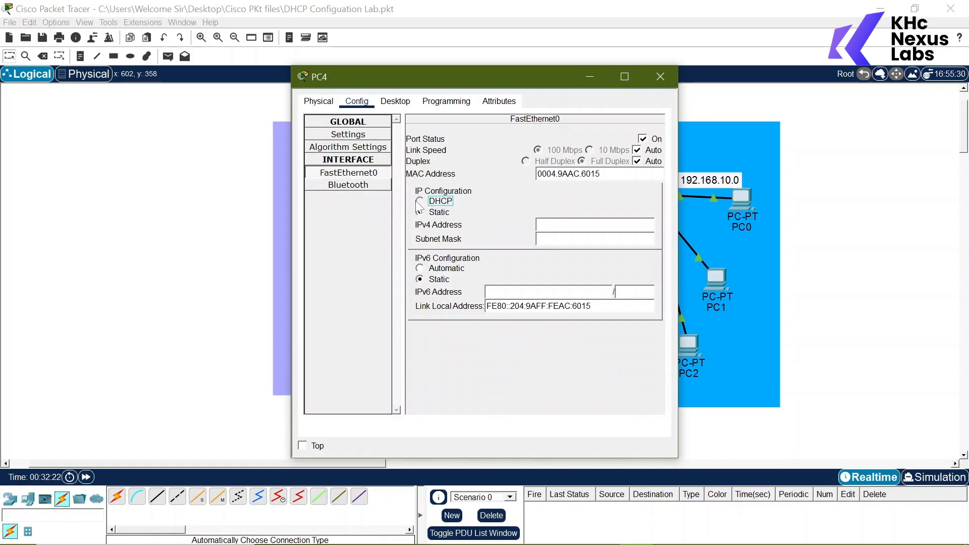
{"action": "left_click", "coordinate": [419, 202]}
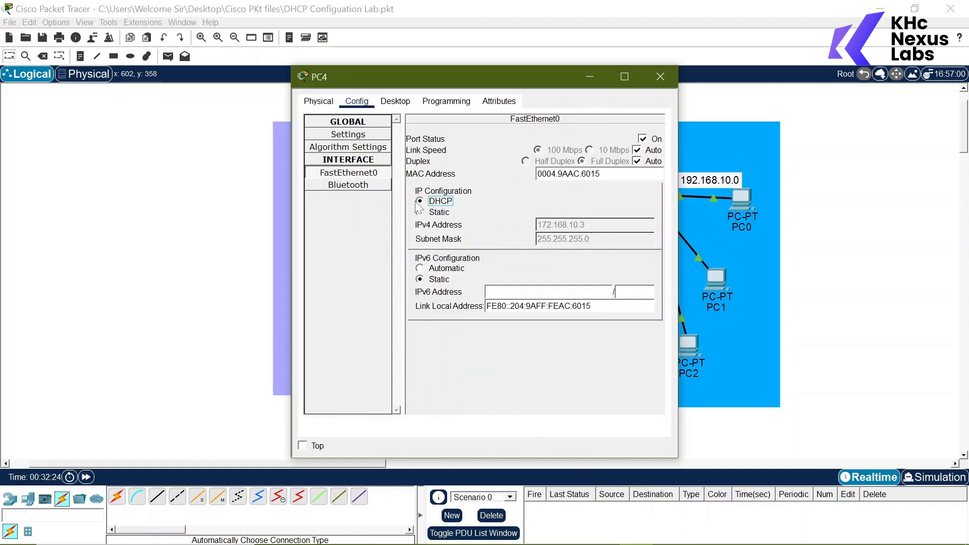
{"action": "left_click", "coordinate": [358, 136]}
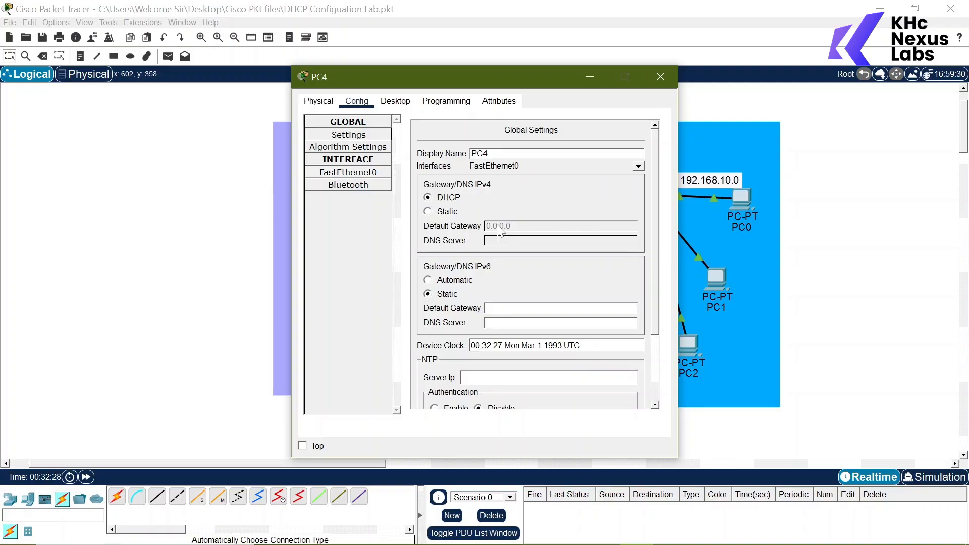
{"action": "scroll", "coordinate": [497, 228], "scroll_direction": "down", "scroll_amount": 3}
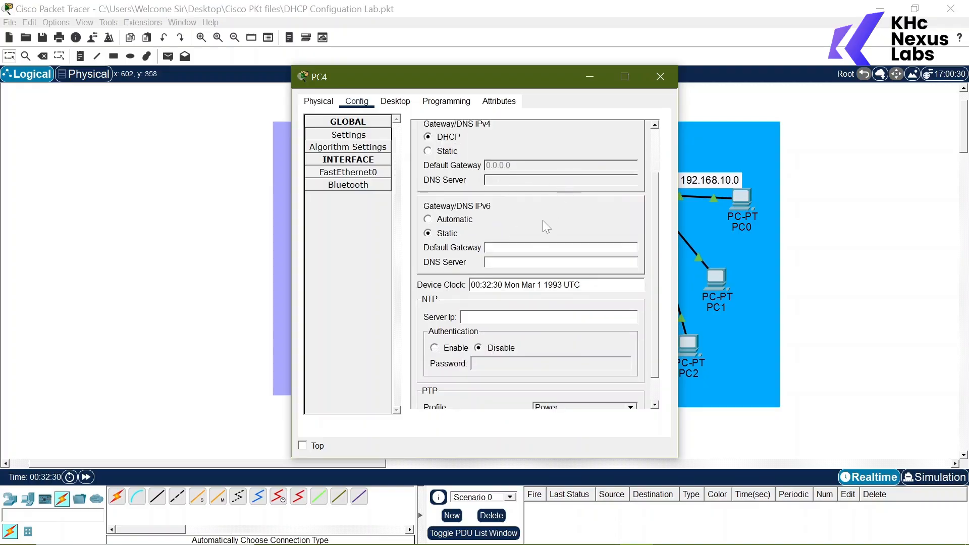
{"action": "scroll", "coordinate": [543, 225], "scroll_direction": "down", "scroll_amount": 1}
{"action": "left_click", "coordinate": [660, 76]}
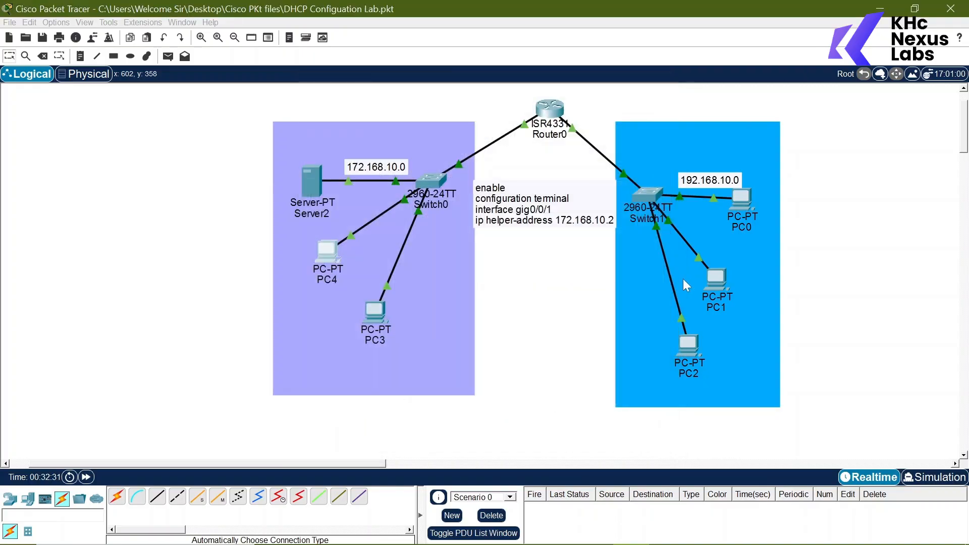
Switch PC1's IPv4 gateway and DNS setting to DHCP, check its FastEthernet0 IP configuration and close the window
{"action": "left_click", "coordinate": [718, 282]}
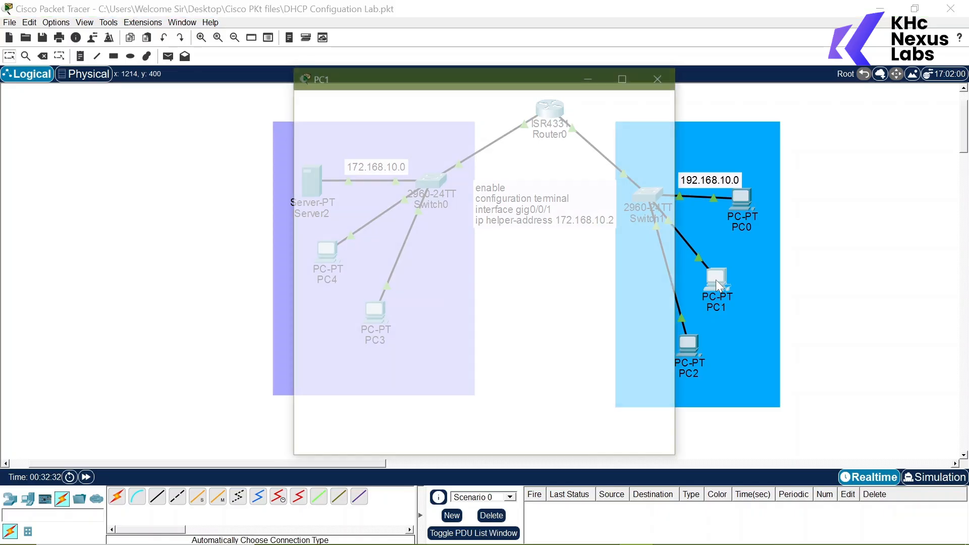
{"action": "left_click", "coordinate": [428, 198]}
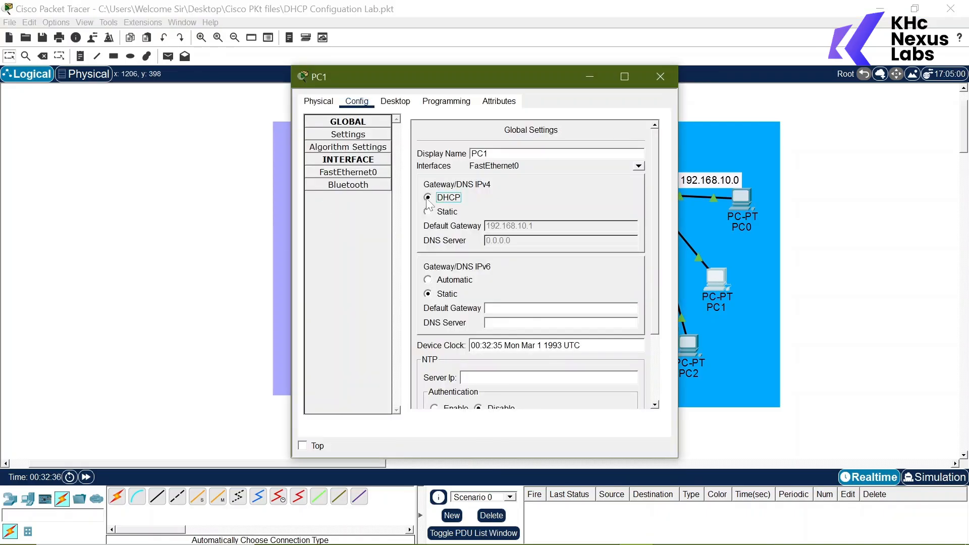
{"action": "left_click", "coordinate": [365, 175]}
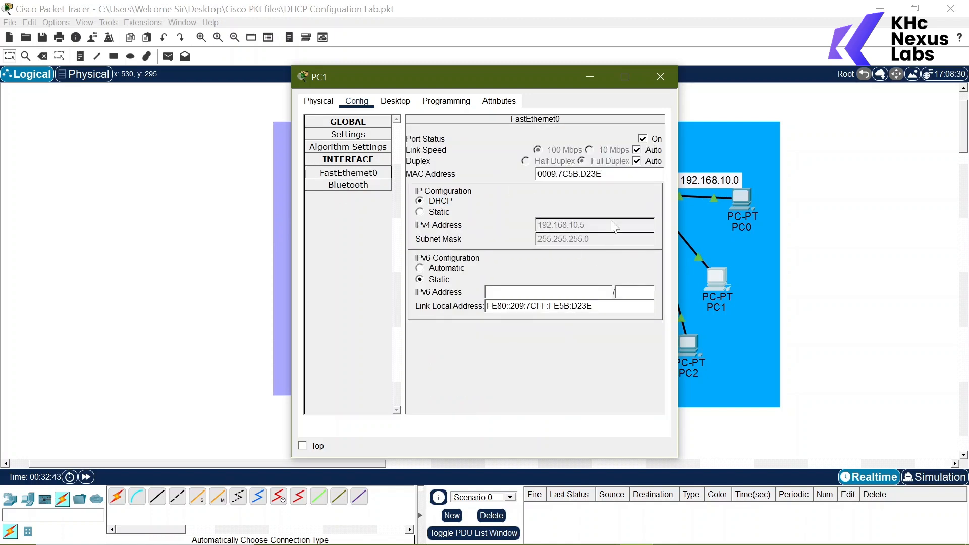
{"action": "left_click", "coordinate": [660, 76]}
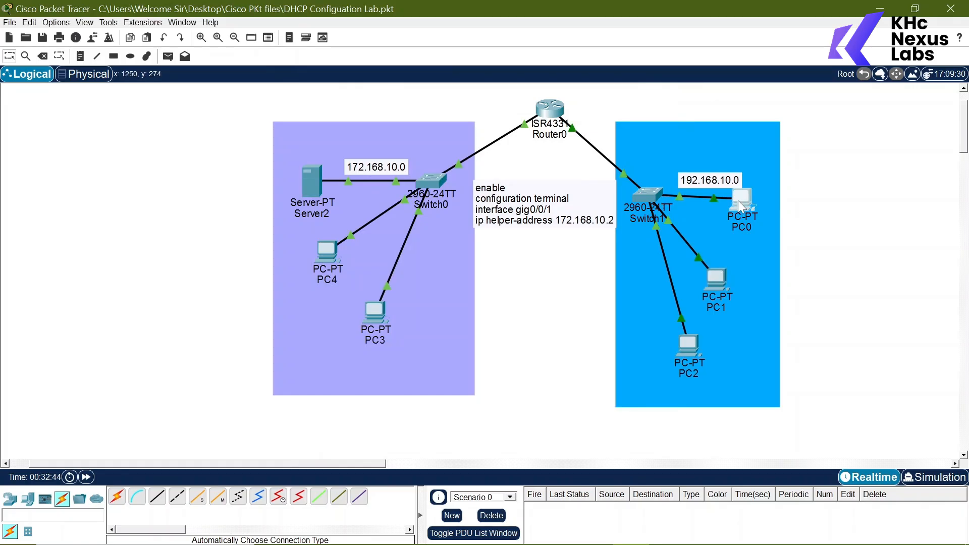
Switch PC0's IPv4 gateway and DNS setting to DHCP, check its FastEthernet0 addressing and close the window
{"action": "left_click", "coordinate": [741, 204]}
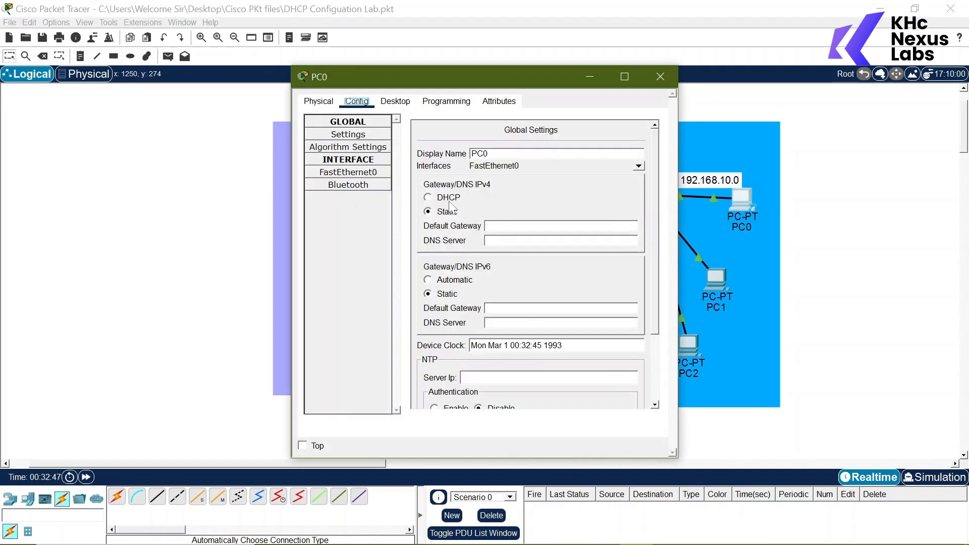
{"action": "left_click", "coordinate": [428, 197]}
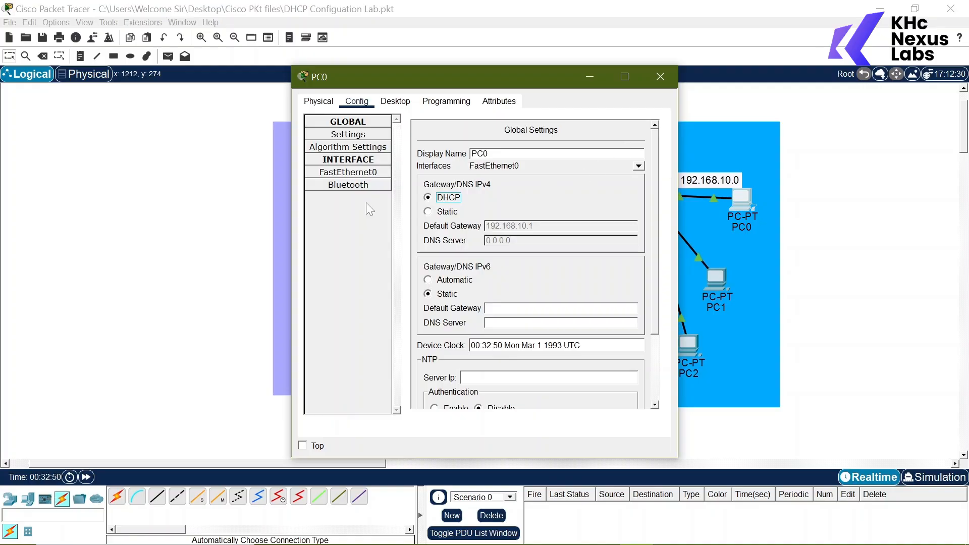
{"action": "left_click", "coordinate": [369, 173]}
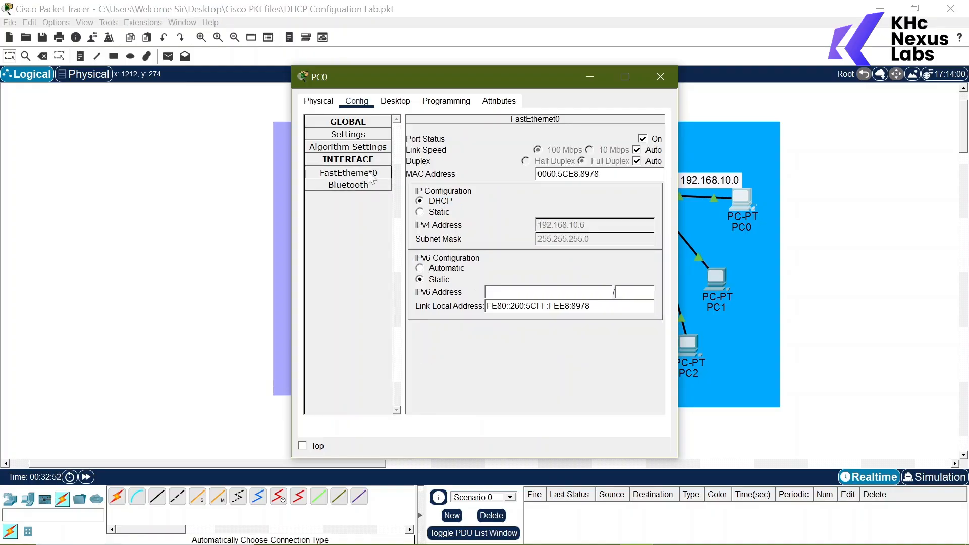
{"action": "left_click", "coordinate": [660, 77]}
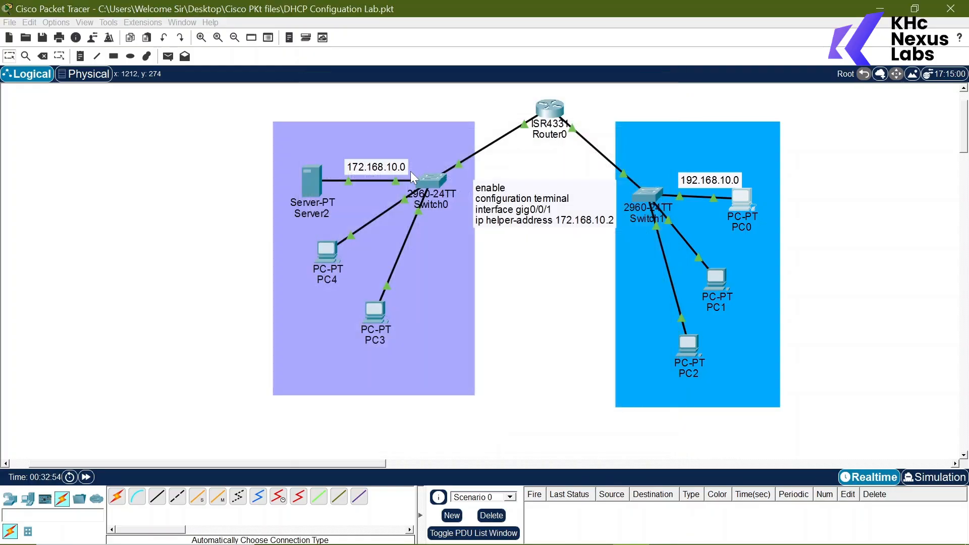
In Server2's DHCP service, set serverPool's start IP address to 172.170.10.0, save the pool and close the window
{"action": "left_click", "coordinate": [313, 182]}
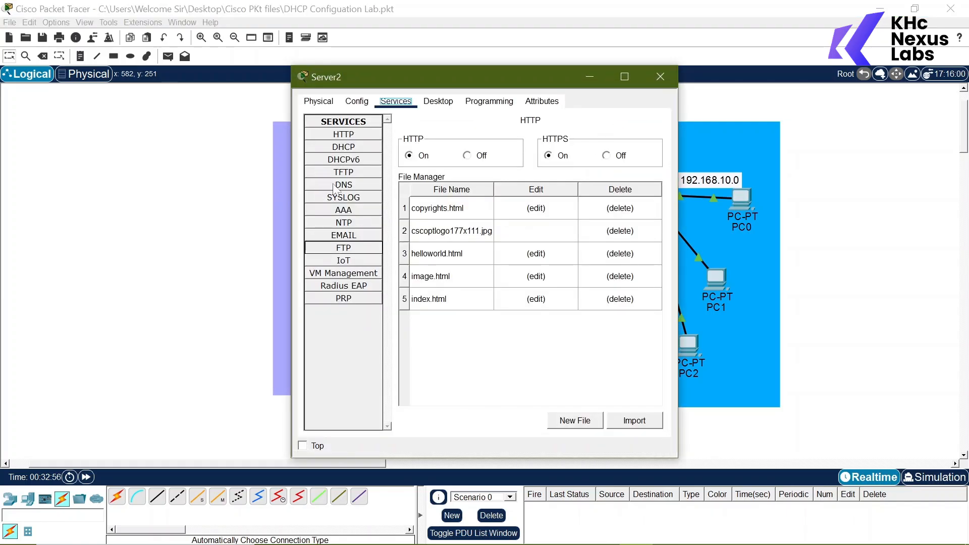
{"action": "left_click", "coordinate": [351, 148]}
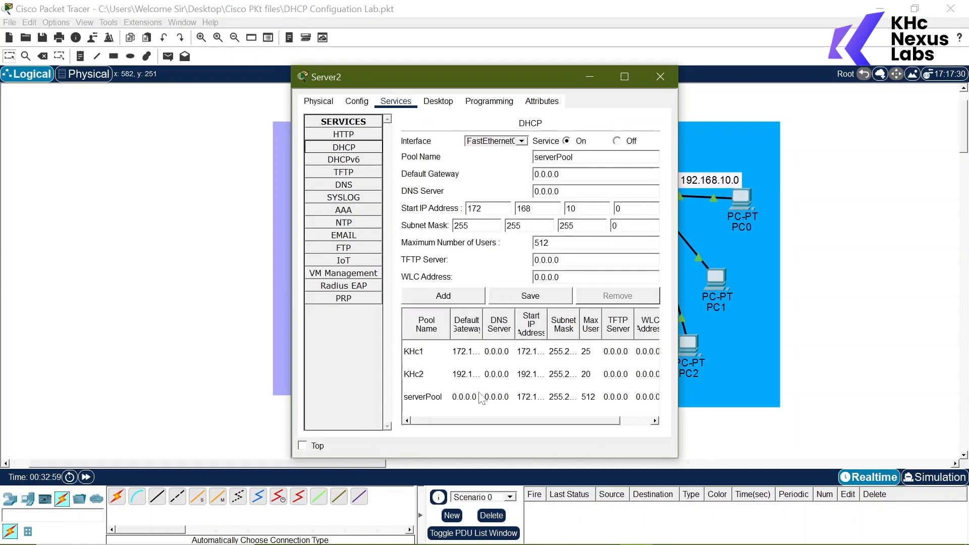
{"action": "left_click", "coordinate": [523, 396]}
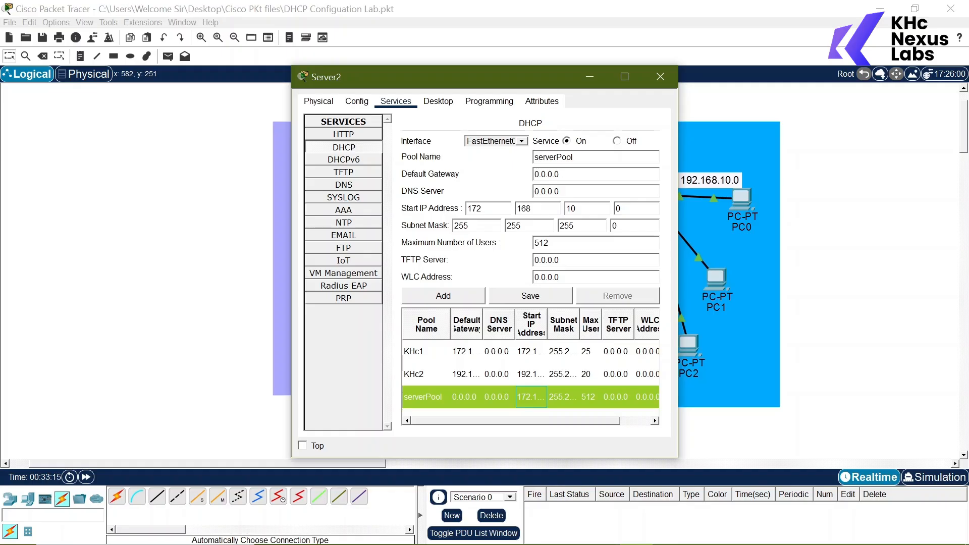
{"action": "double_click", "coordinate": [524, 208]}
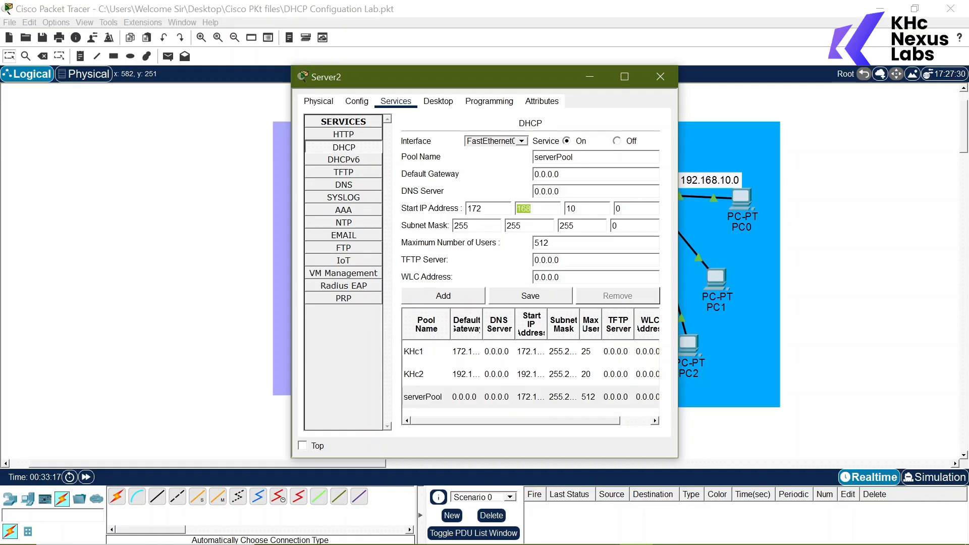
{"action": "type", "text": "170"}
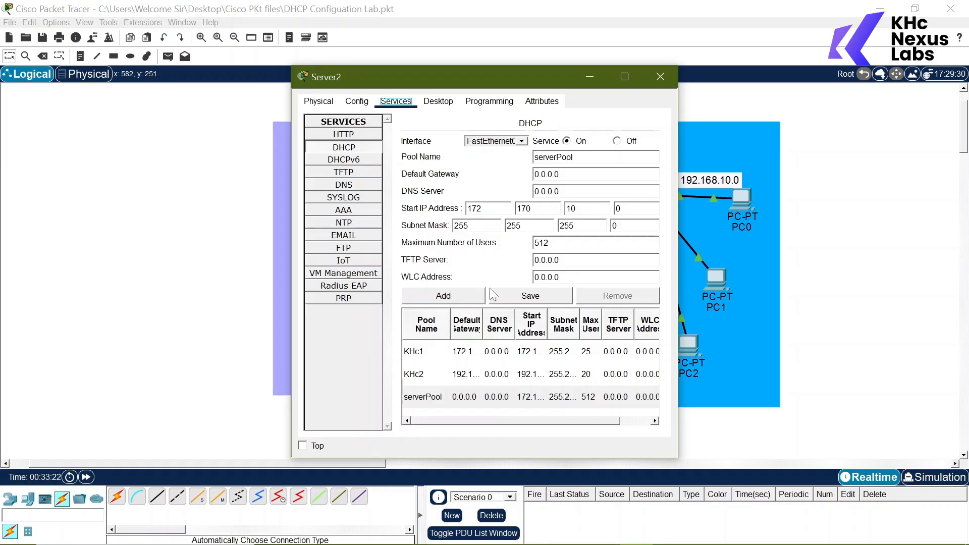
{"action": "left_click", "coordinate": [528, 300]}
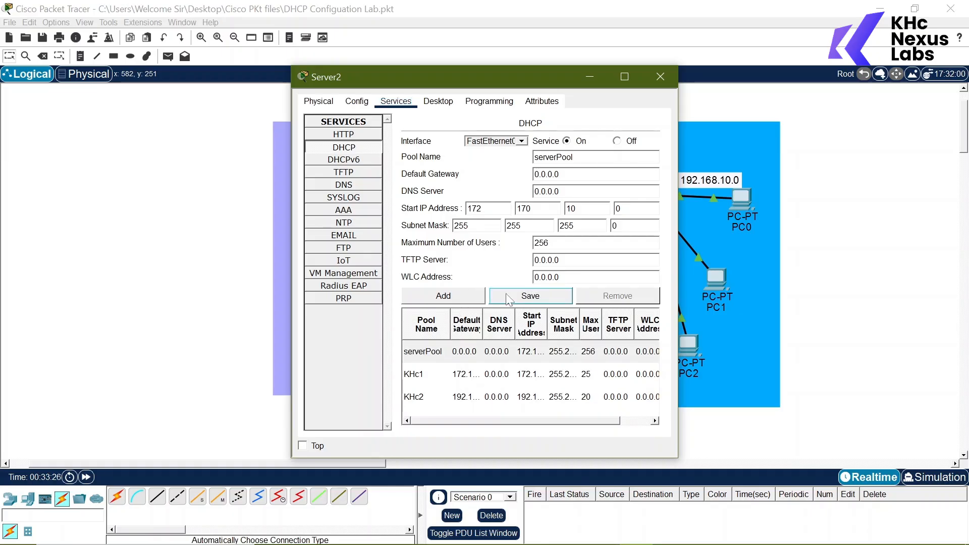
{"action": "left_click", "coordinate": [660, 77]}
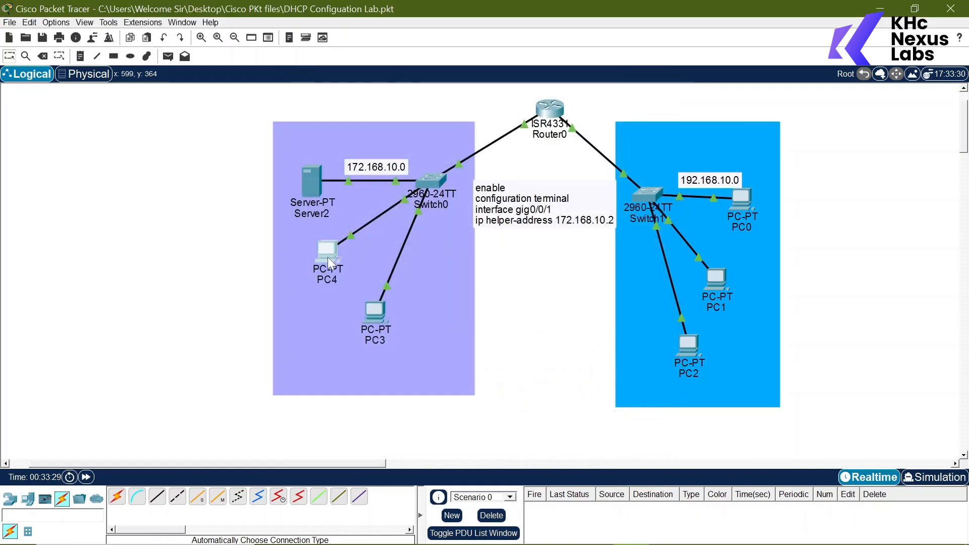
Renew PC4's DHCP lease by switching its IPv4 gateway setting to Static and back to DHCP, check FastEthernet0 and close the window
{"action": "left_click", "coordinate": [328, 258]}
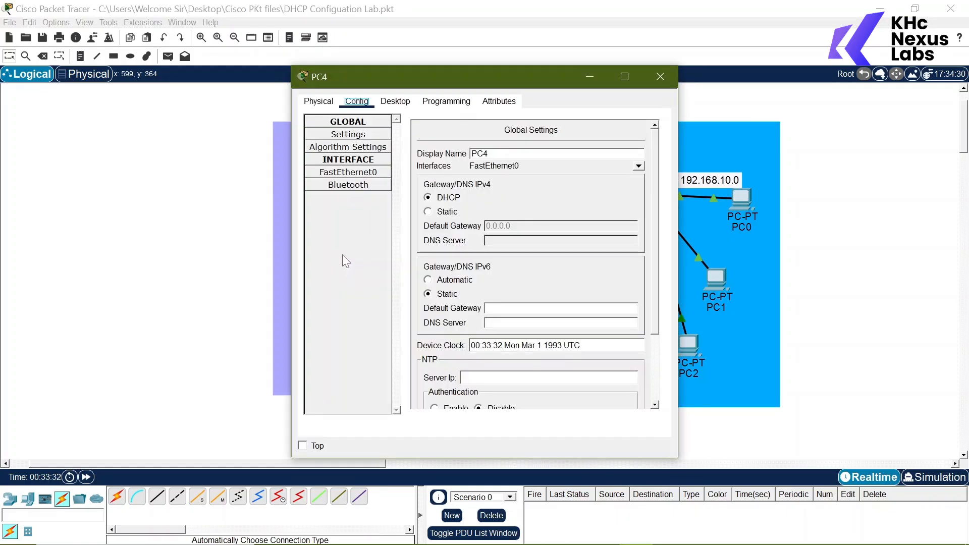
{"action": "left_click", "coordinate": [428, 212]}
{"action": "left_click", "coordinate": [427, 197]}
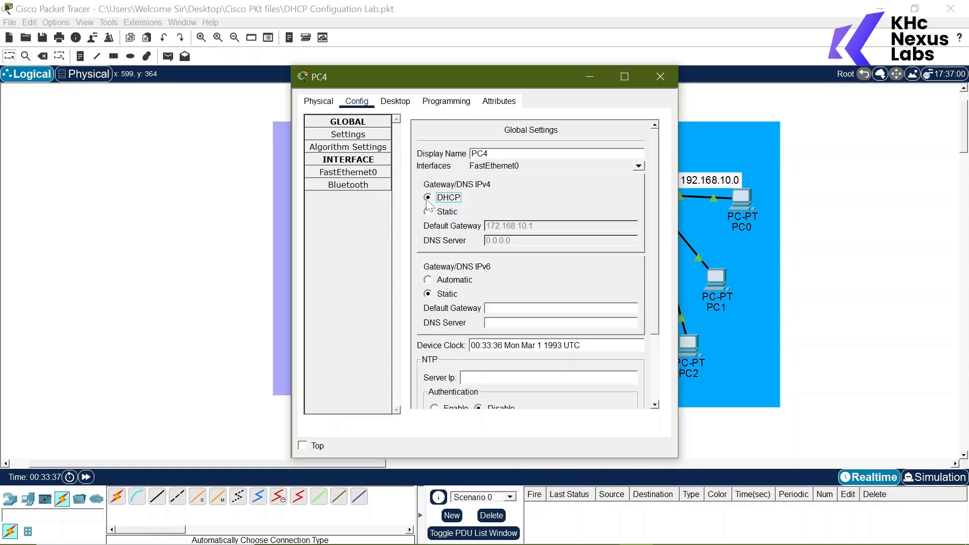
{"action": "left_click", "coordinate": [367, 177]}
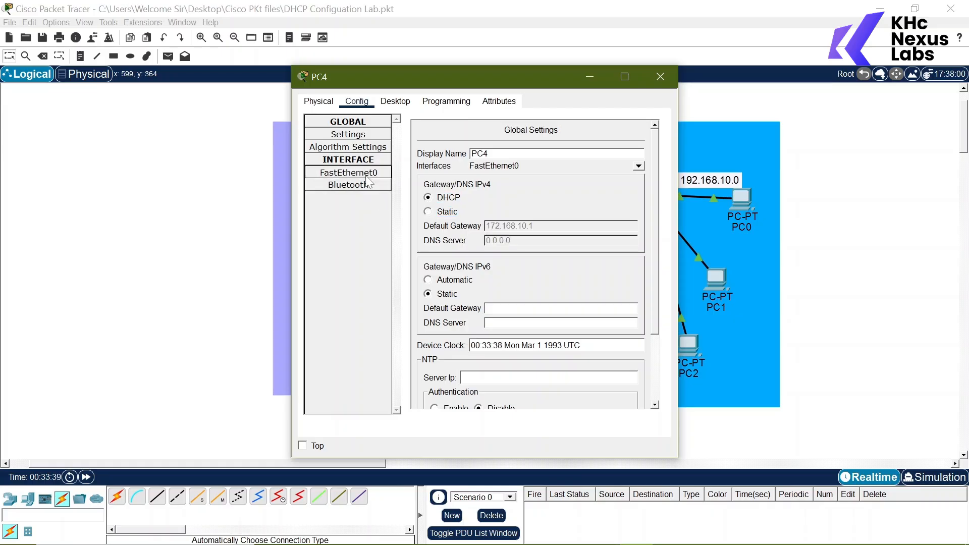
{"action": "left_click", "coordinate": [658, 77]}
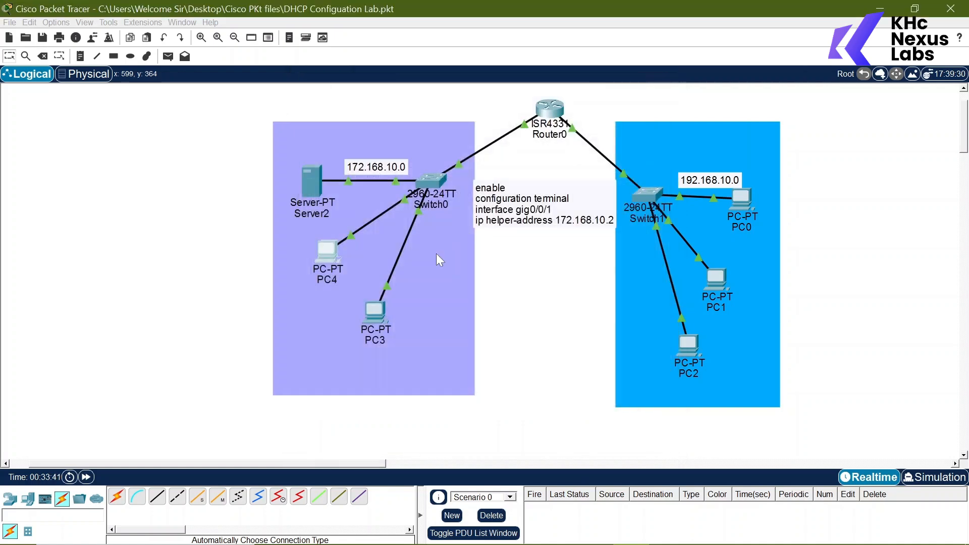
Switch PC3's IPv4 gateway and DNS setting to DHCP and close its window
{"action": "left_click", "coordinate": [371, 317]}
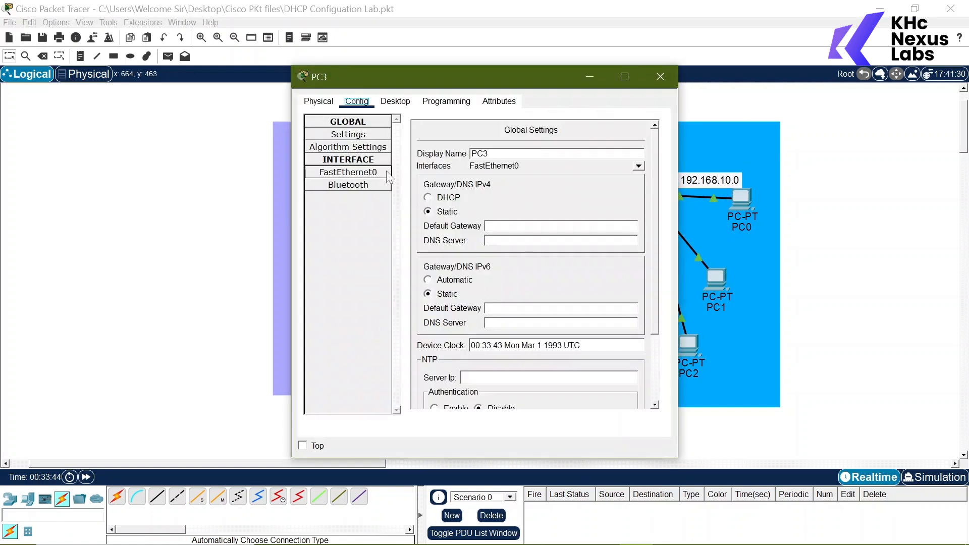
{"action": "left_click", "coordinate": [368, 175]}
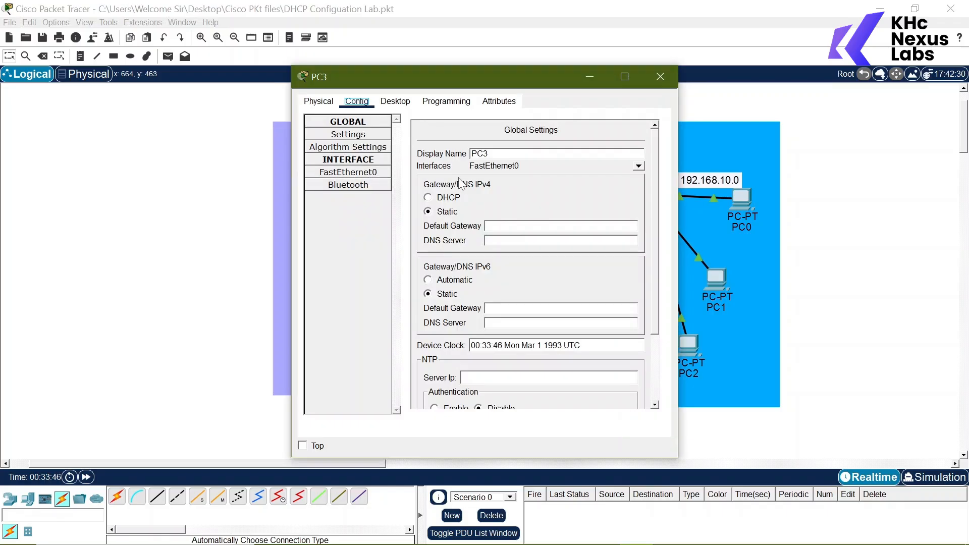
{"action": "left_click", "coordinate": [428, 197]}
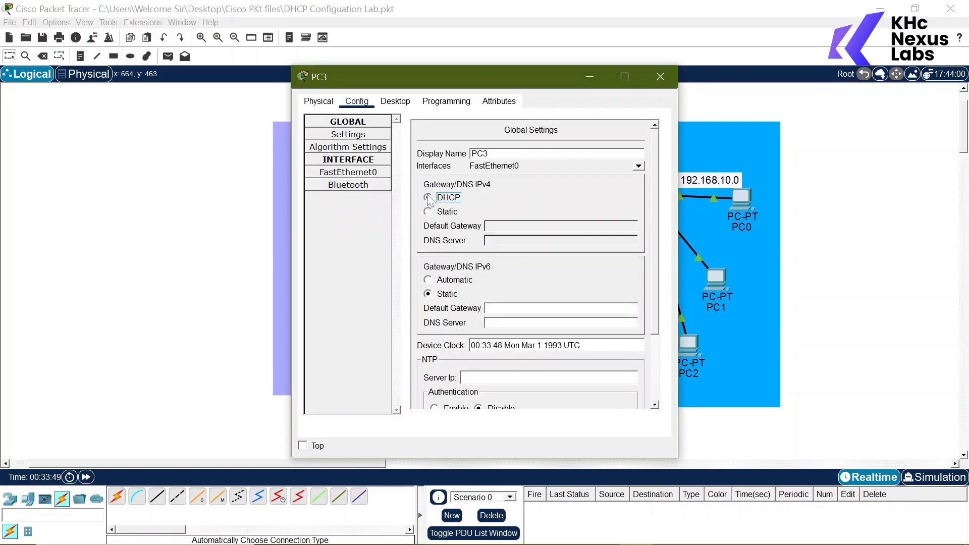
{"action": "left_click", "coordinate": [660, 76]}
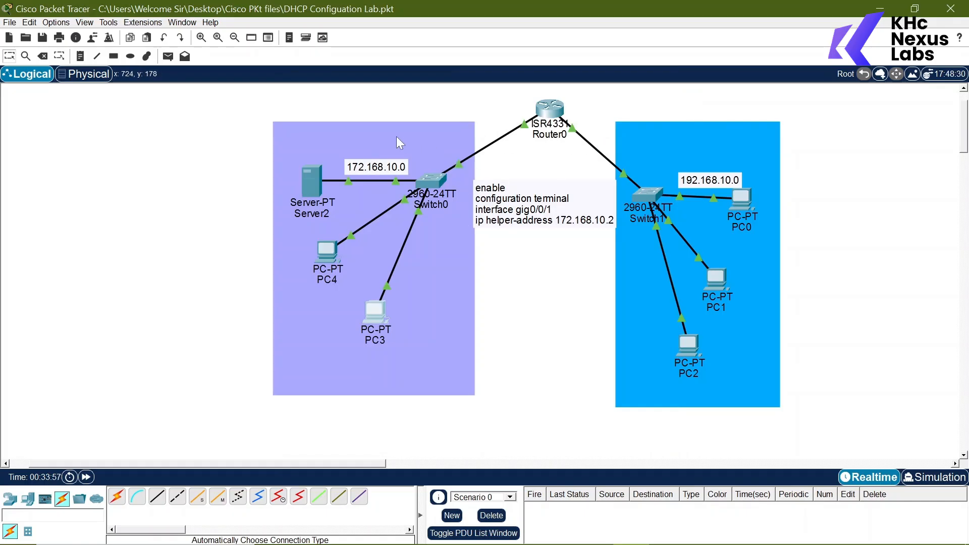
{"action": "left_click", "coordinate": [318, 182]}
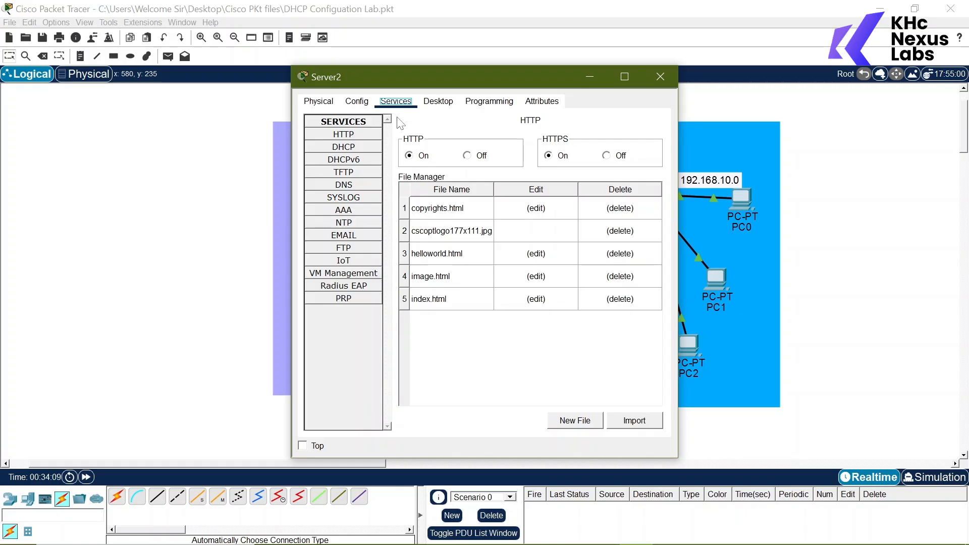
{"action": "left_click", "coordinate": [822, 182]}
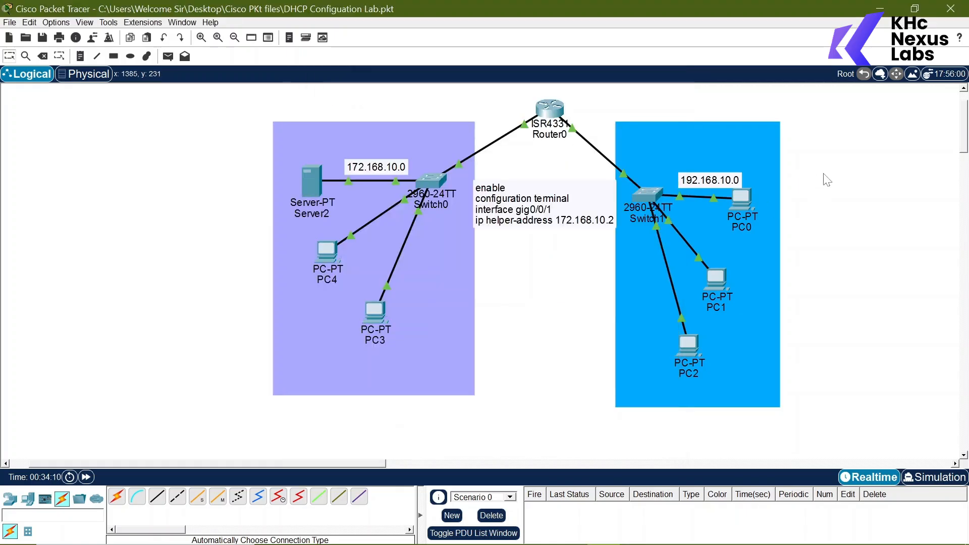